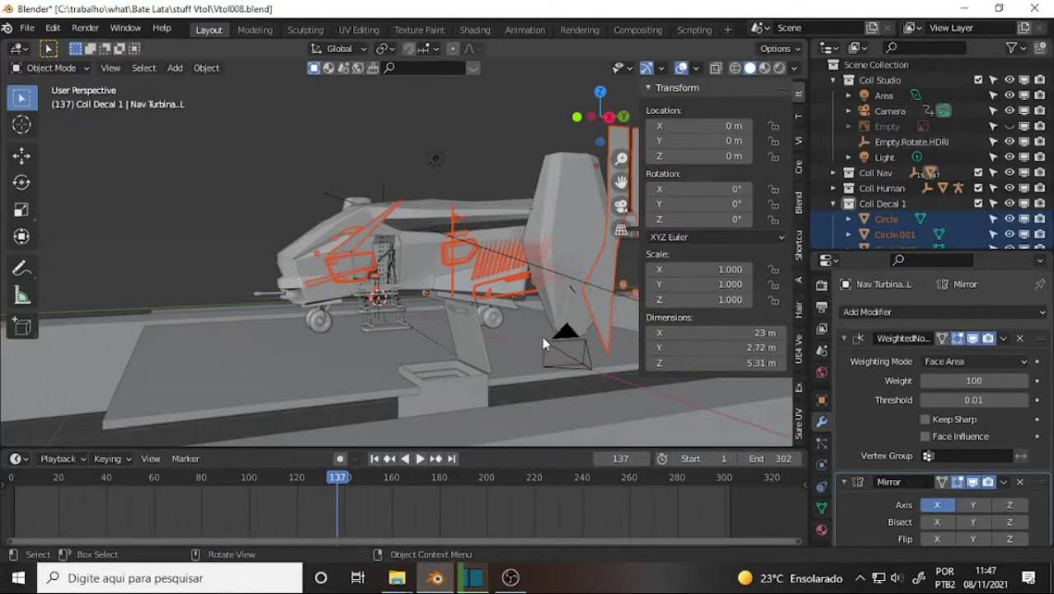
Play the VTOL animation through the scene camera, scrubbing to about frame 157 and stopping at 160.
mouse_move(342, 482)
left_mouse_down()
mouse_move(300, 488)
mouse_move(568, 478)
mouse_move(303, 471)
mouse_move(392, 484)
left_mouse_up()
key("Escape")
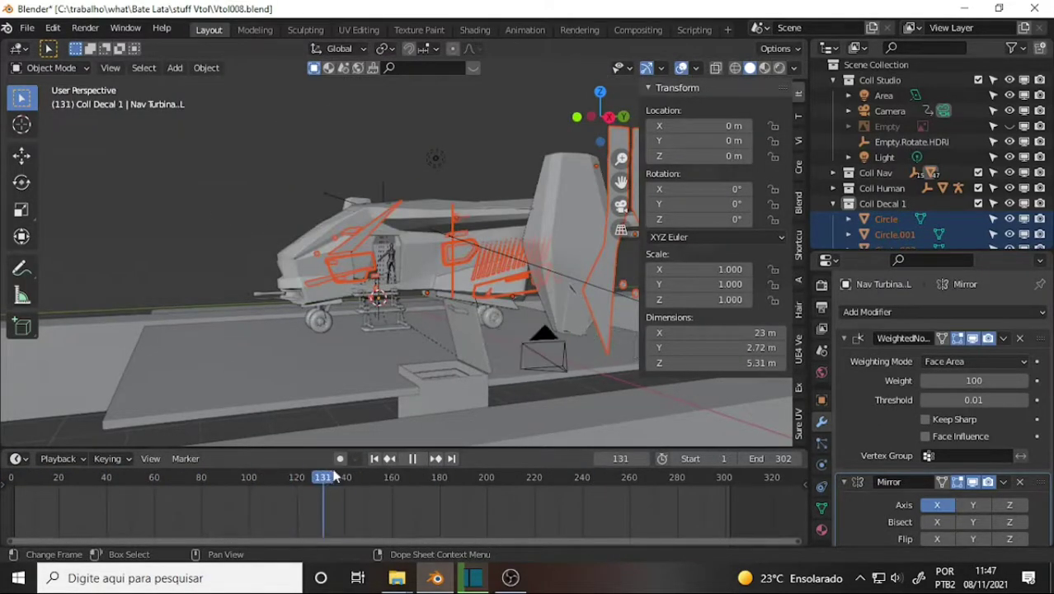
key("KP_0")
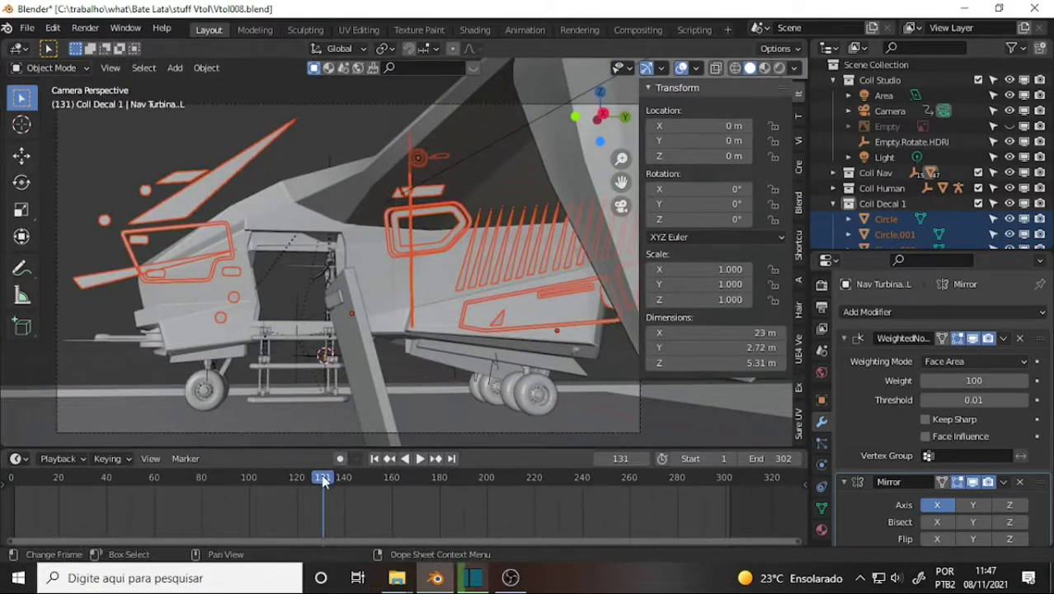
left_click(140, 476)
key("space")
mouse_move(150, 476)
left_mouse_down()
mouse_move(672, 476)
mouse_move(536, 477)
mouse_move(624, 476)
mouse_move(658, 460)
mouse_move(635, 462)
mouse_move(684, 460)
mouse_move(615, 464)
mouse_move(167, 393)
left_mouse_up()
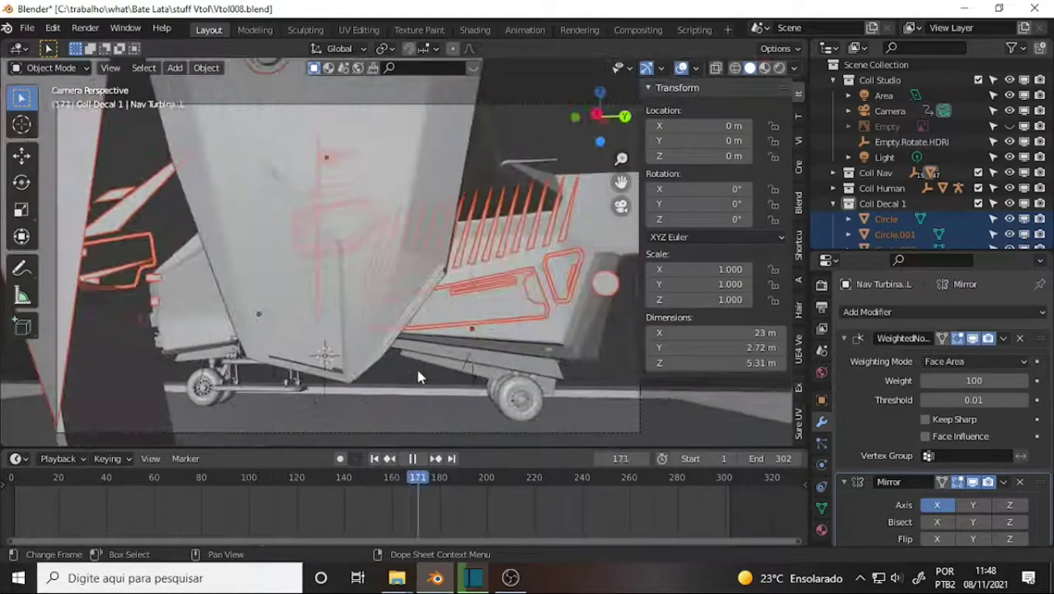
key("space")
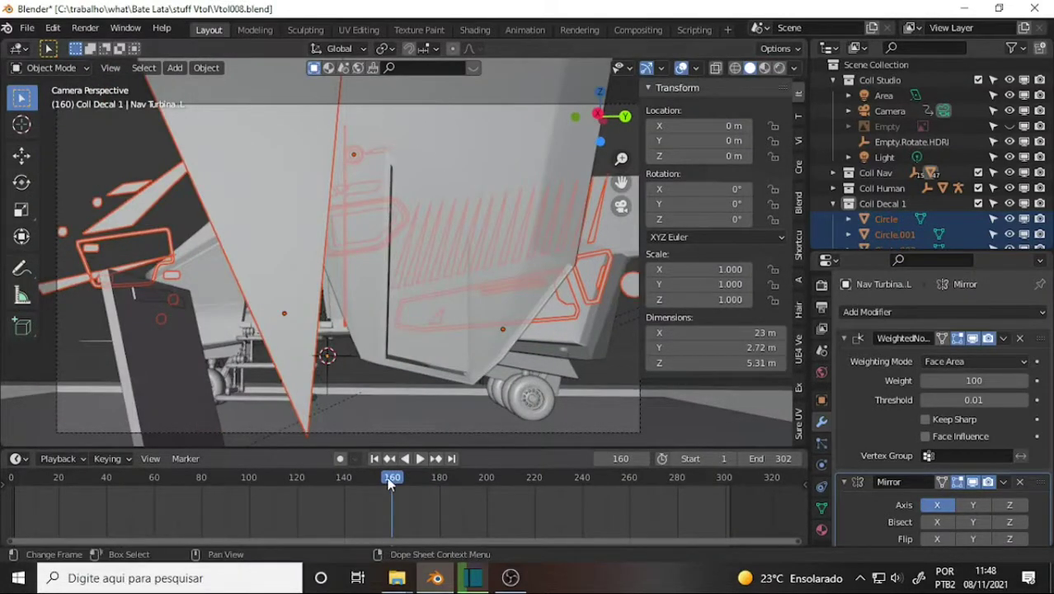
Replay while jumping between frames around 106, stopping at frame 125, then orbit the aircraft.
key("space")
left_click(315, 477)
left_click(265, 478)
left_click(314, 474)
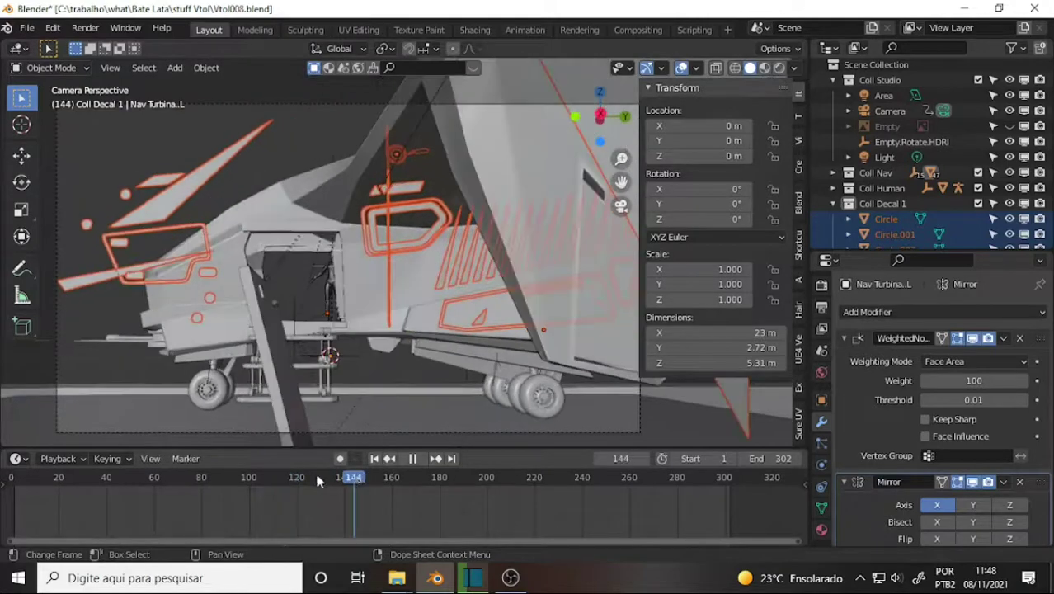
left_click(265, 480)
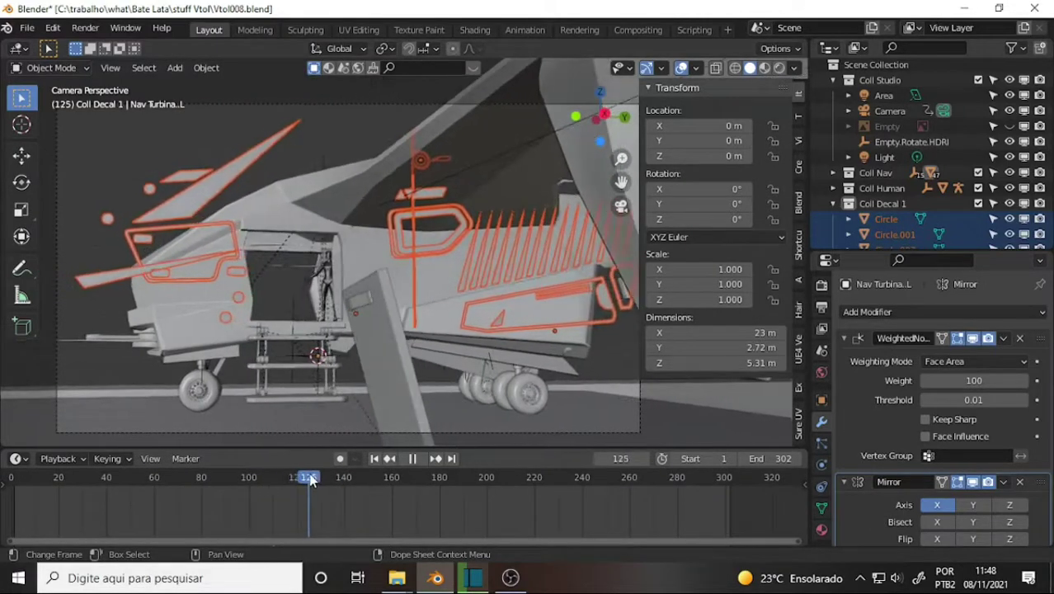
key("space")
mouse_move(272, 250)
middle_mouse_down()
mouse_move(483, 340)
mouse_move(517, 340)
middle_mouse_up()
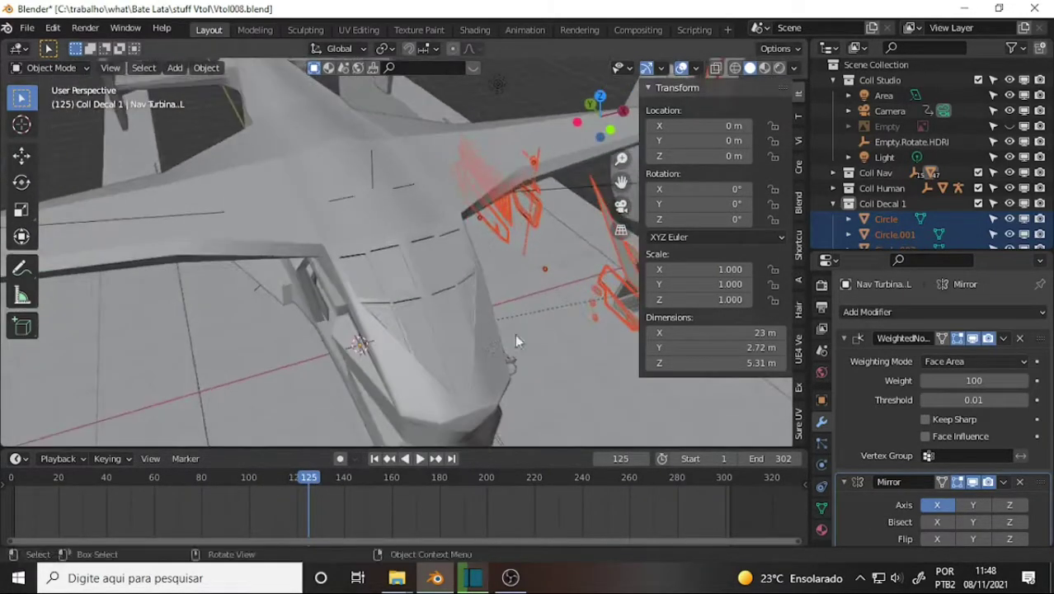
Play the animation again, then scrub it to frame 107 and stop.
key("space")
left_click(313, 477)
mouse_move(244, 477)
left_mouse_down()
mouse_move(98, 476)
mouse_move(239, 477)
left_mouse_up()
key("space")
Zoom in, select the human figure standing in the bay, and orbit around it.
scroll(483, 272, "up", 3)
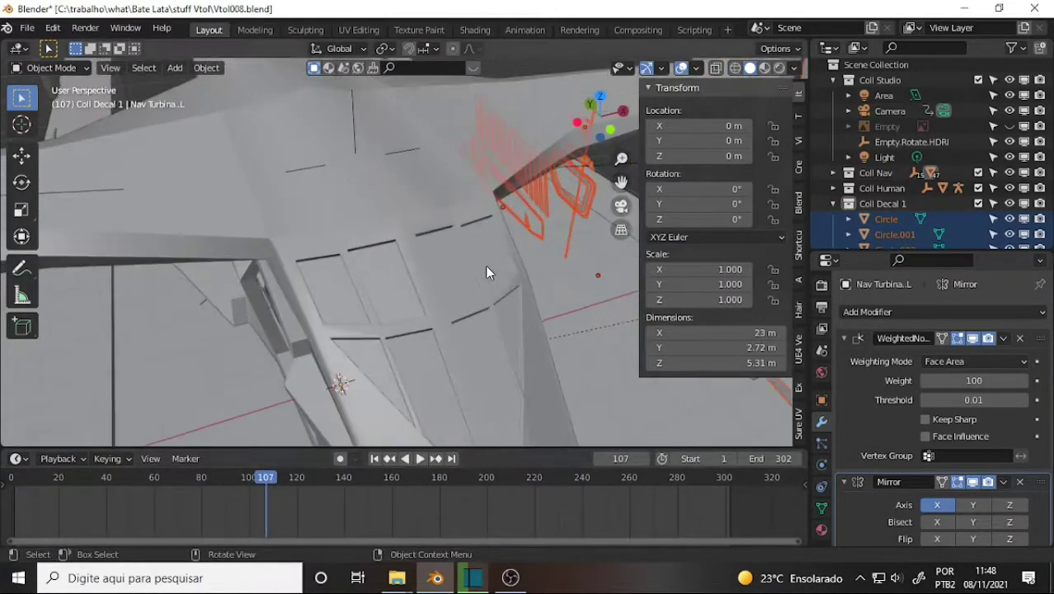
mouse_move(495, 263)
middle_mouse_down()
mouse_move(288, 216)
mouse_move(409, 242)
mouse_move(444, 212)
mouse_move(424, 212)
middle_mouse_up()
scroll(351, 231, "up", 4)
left_click(363, 293)
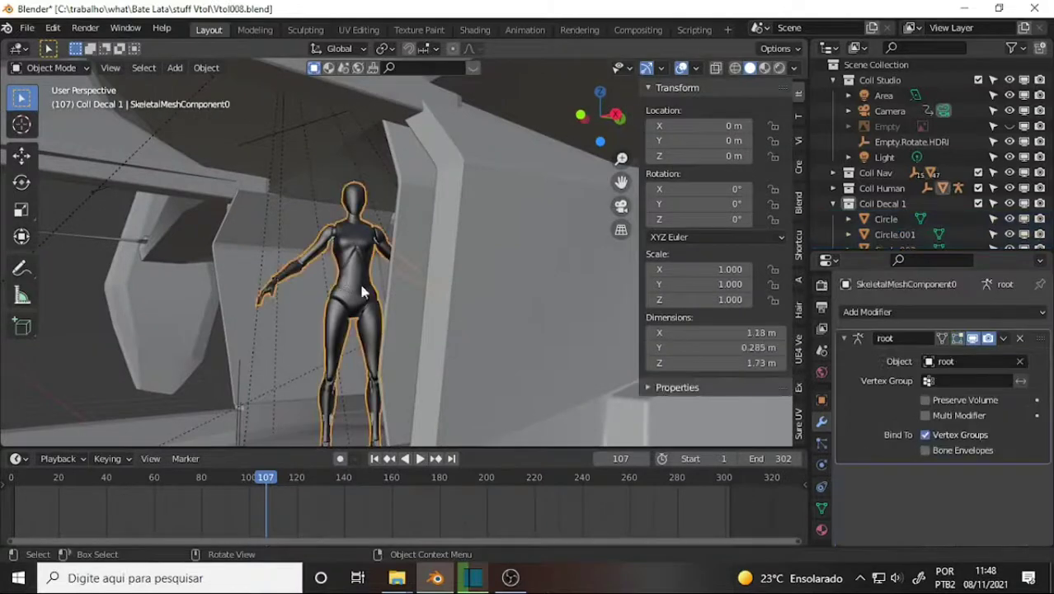
scroll(458, 263, "down", 2)
scroll(458, 263, "down", 2)
scroll(462, 264, "up", 2)
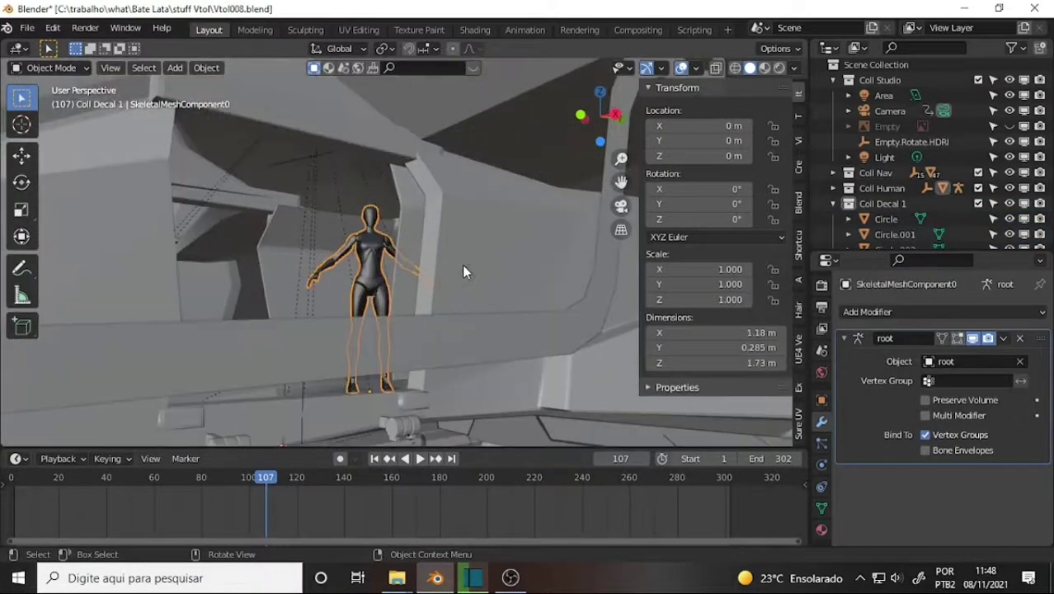
scroll(462, 264, "up", 2)
mouse_move(462, 265)
middle_mouse_down()
mouse_move(414, 299)
mouse_move(424, 299)
middle_mouse_up()
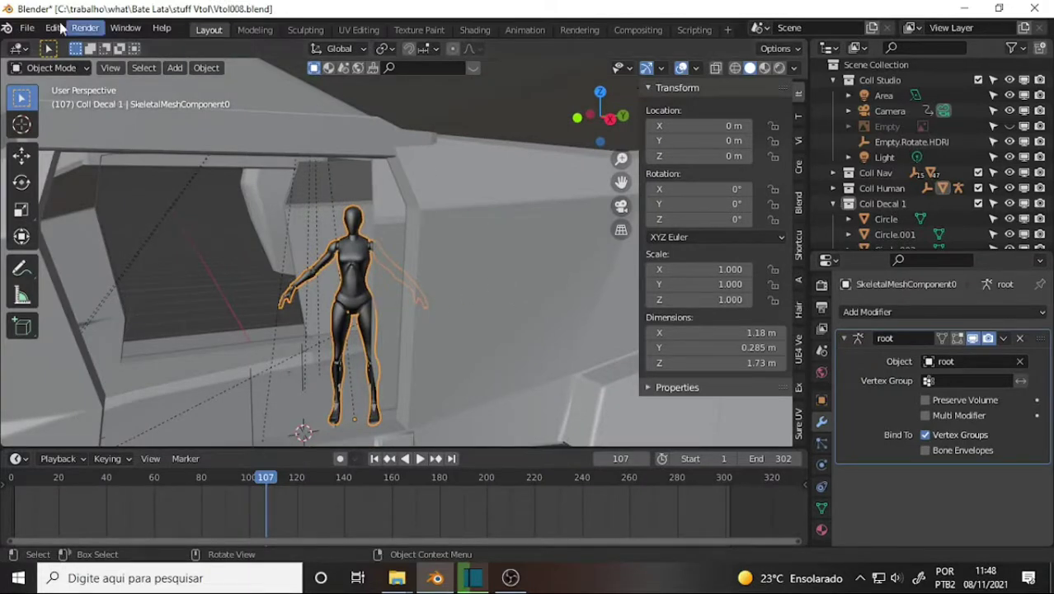
Start a new General scene, discarding unsaved changes to Vtol008.blend.
left_click(27, 27)
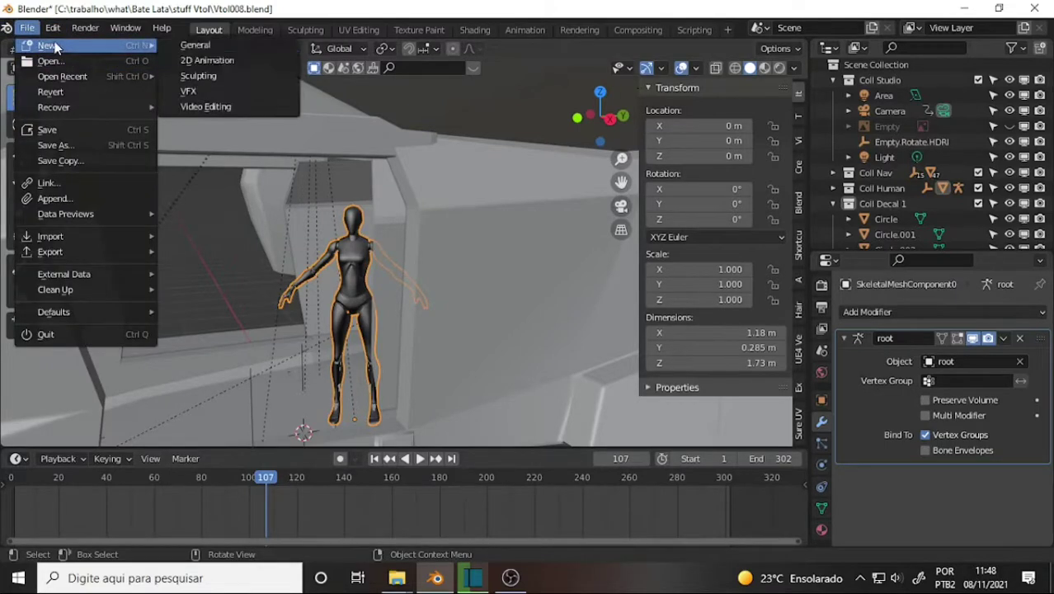
left_click(196, 46)
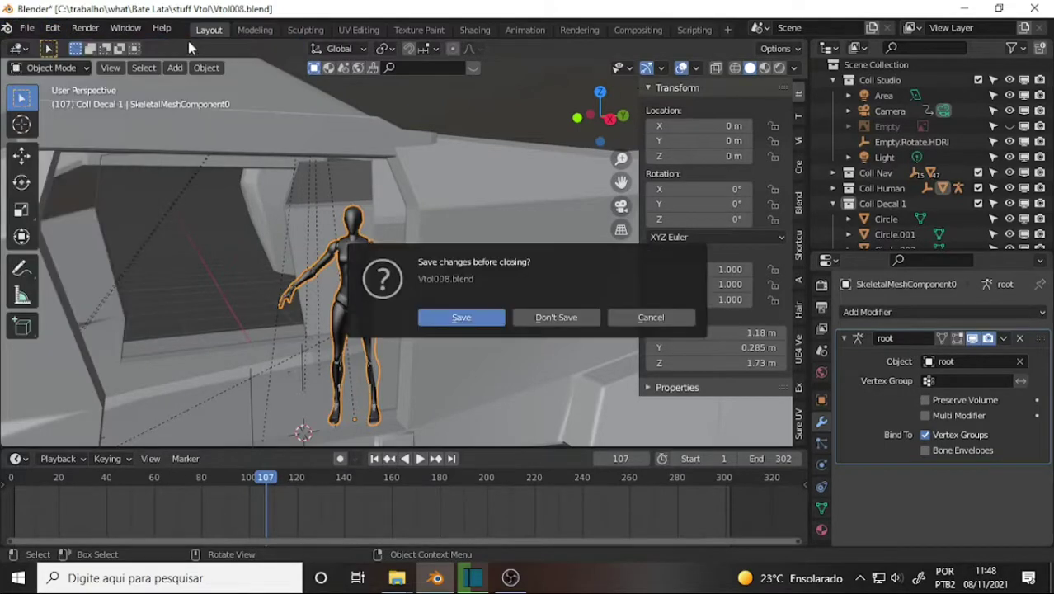
left_click(555, 319)
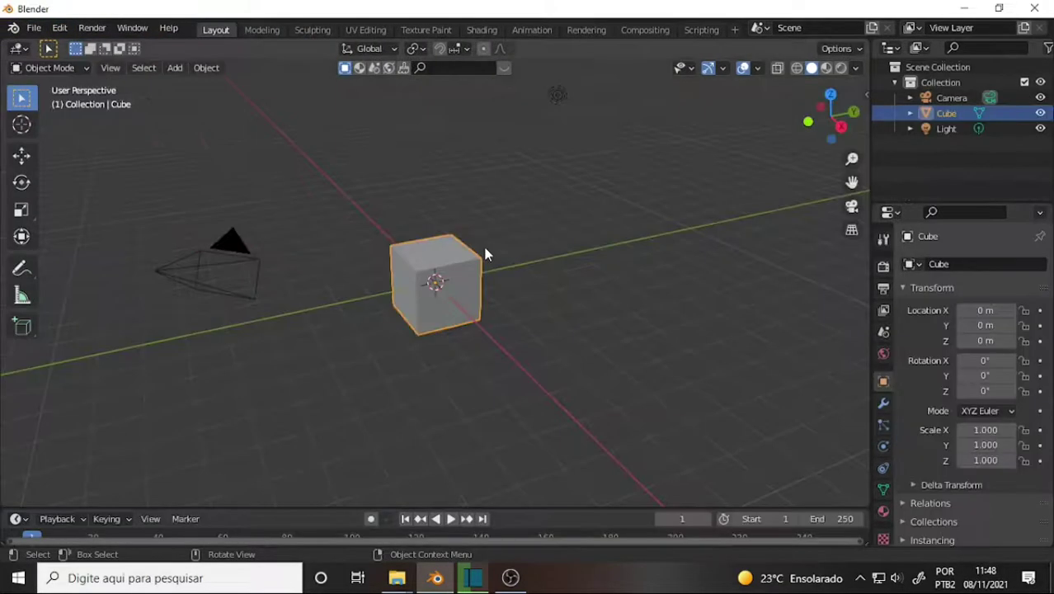
Open Killjoy_Model.blend from the Bate Lata\Fyan\Characters folder.
left_click(33, 27)
mouse_move(69, 76)
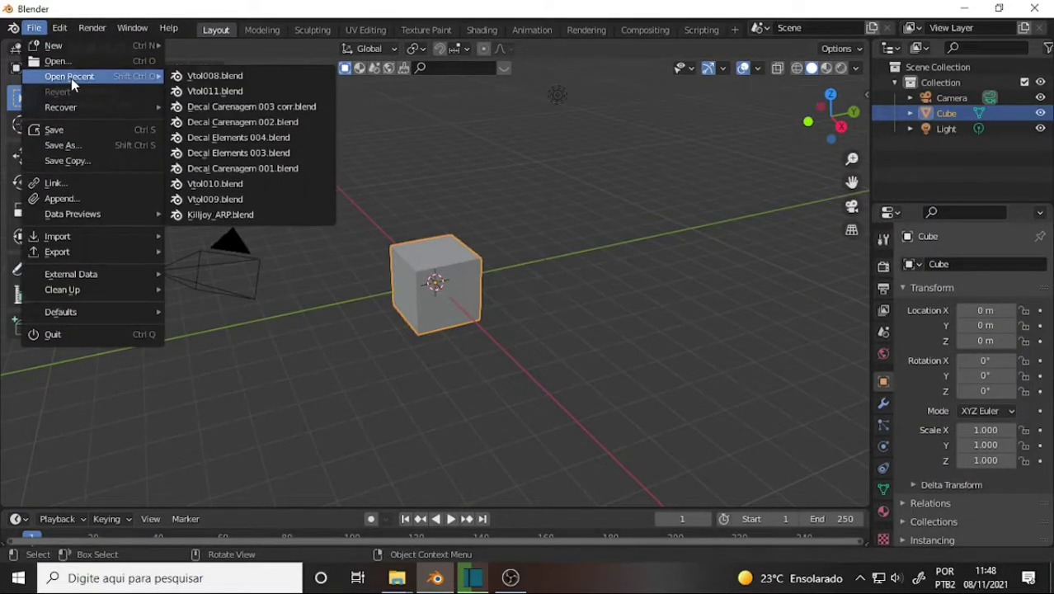
left_click(62, 58)
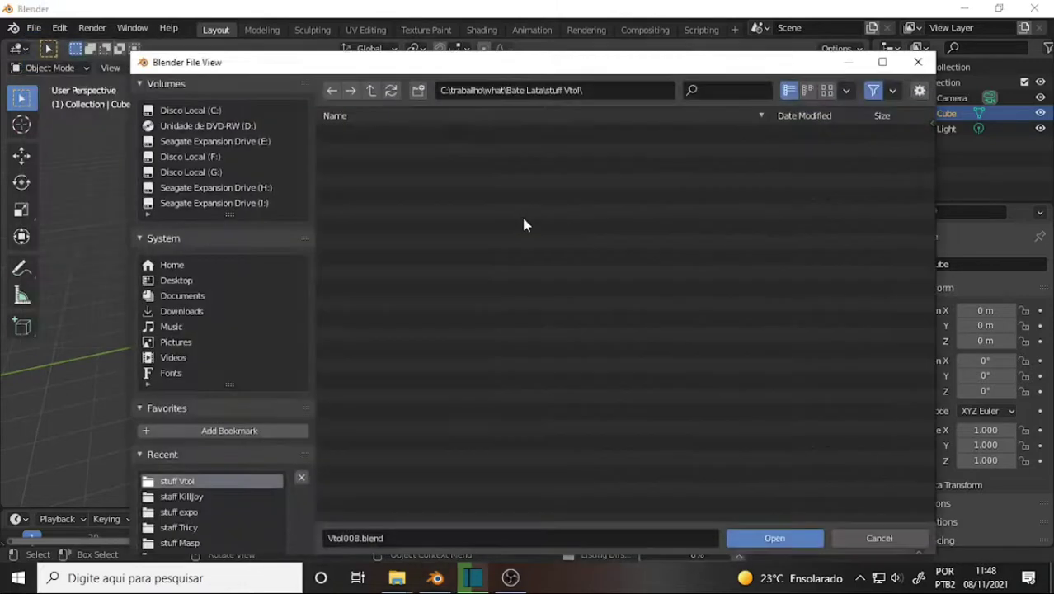
double_click(396, 133)
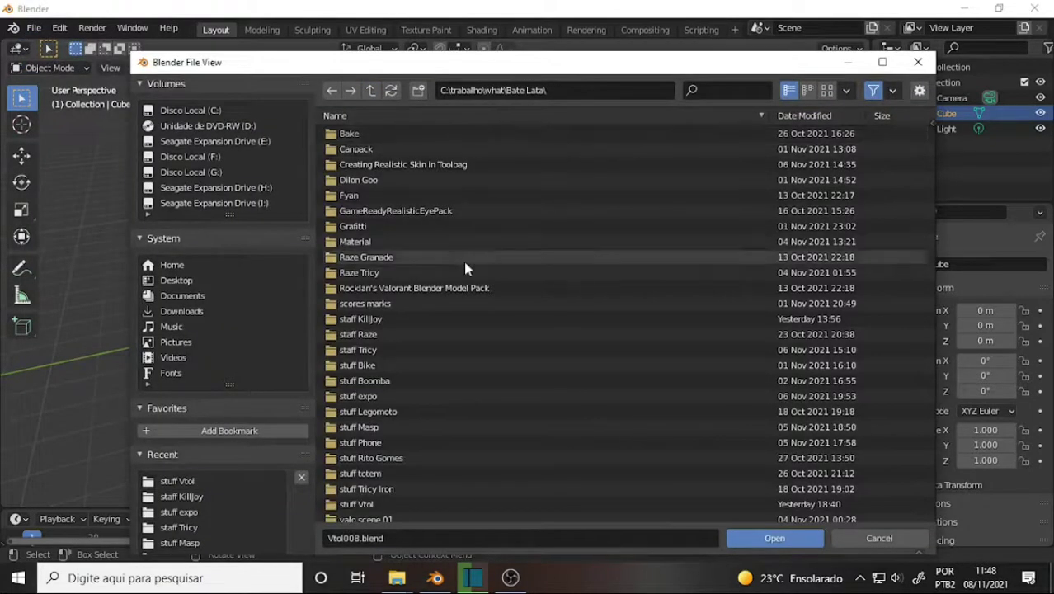
scroll(464, 266, "down", 2)
double_click(360, 287)
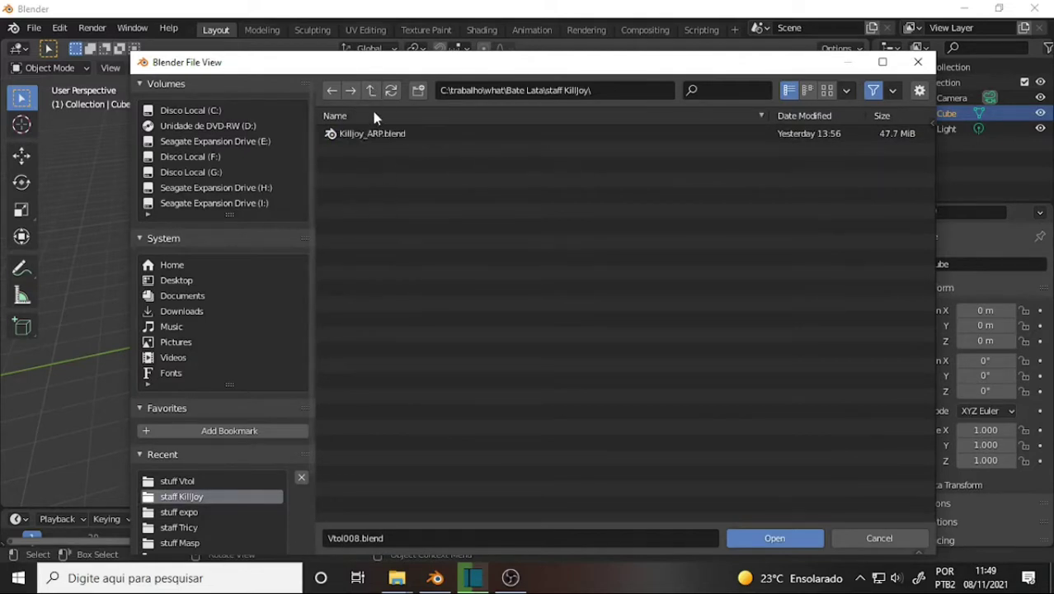
left_click(371, 91)
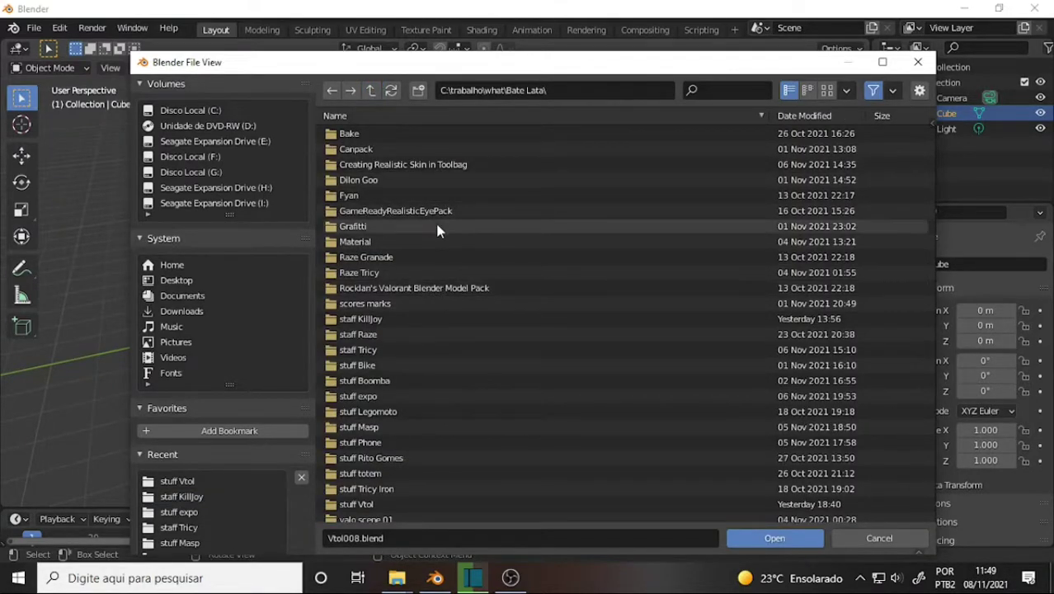
double_click(351, 197)
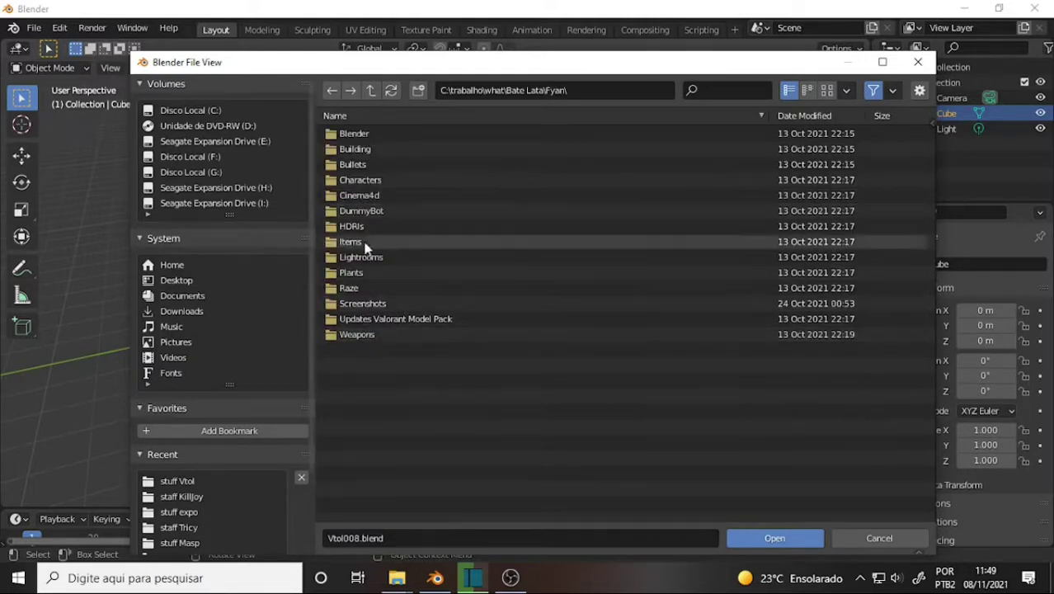
double_click(362, 180)
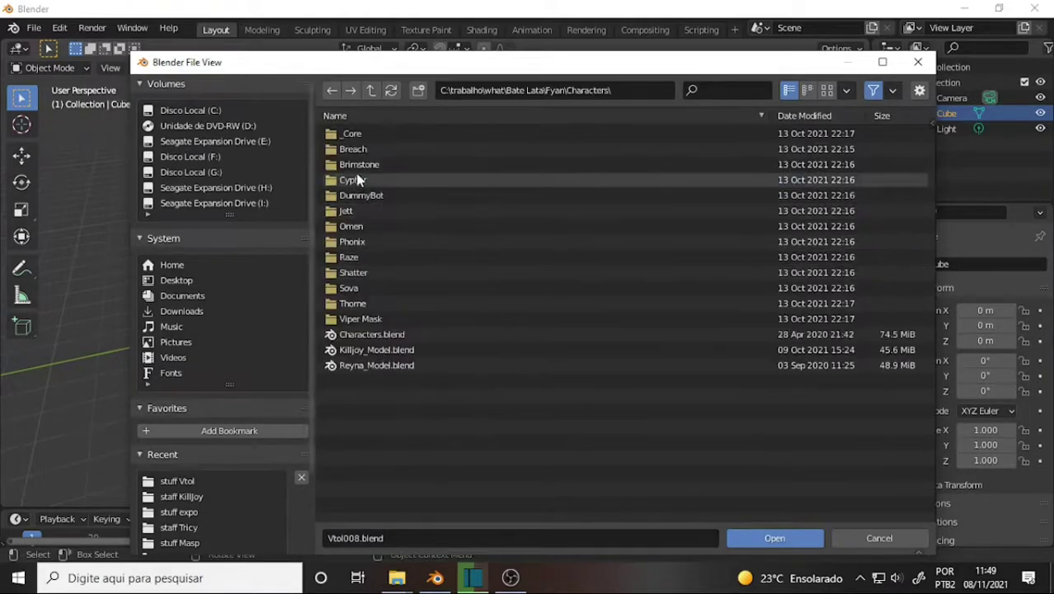
left_click(396, 350)
left_click(773, 537)
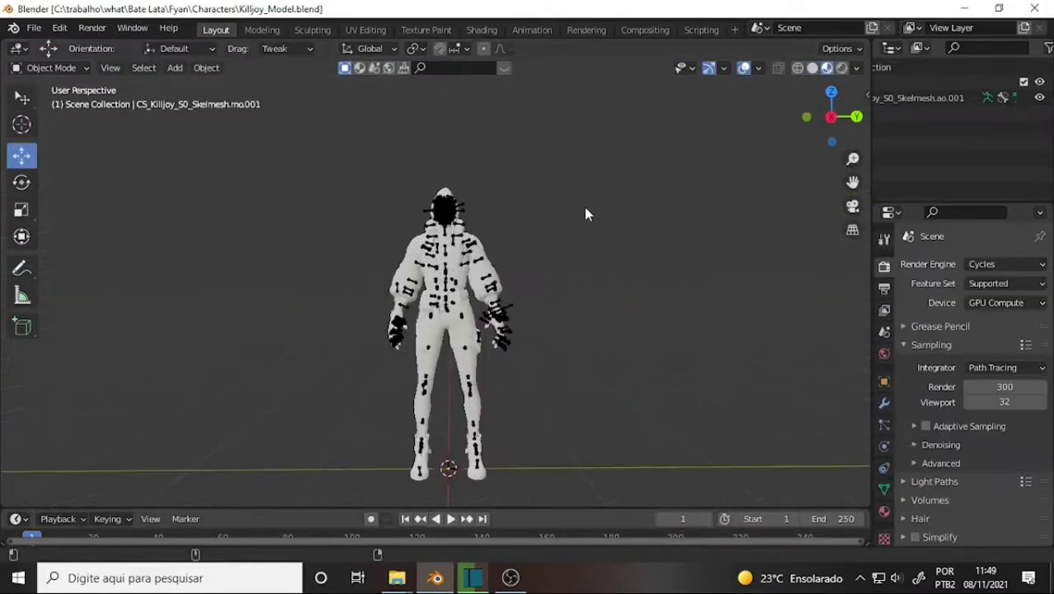
Zoom in on the character's head, beanie and glasses, viewing the face from the side.
scroll(583, 207, "up", 2)
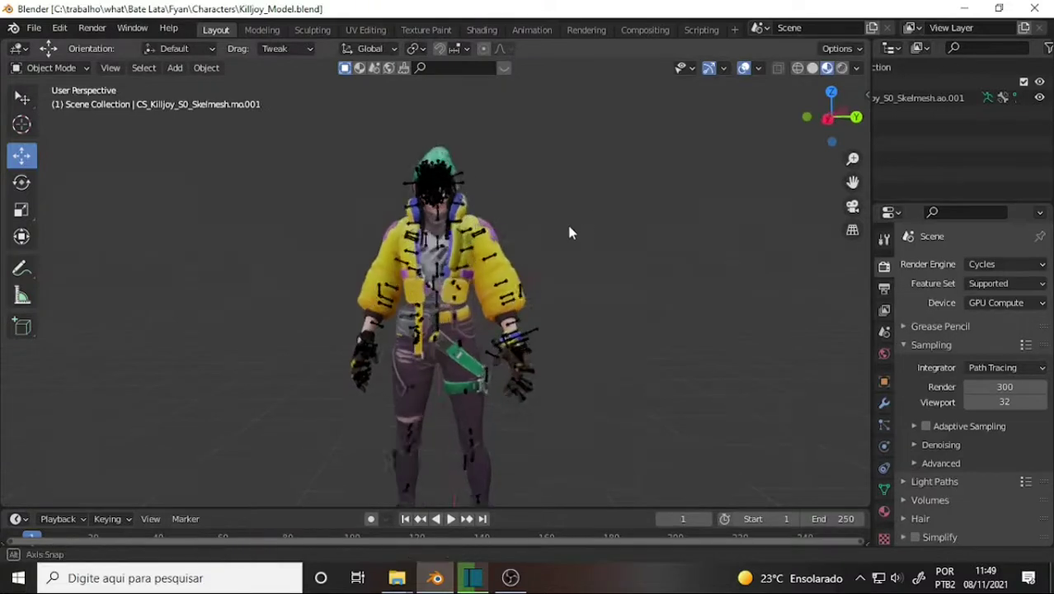
scroll(586, 223, "up", 2)
scroll(600, 227, "up", 4)
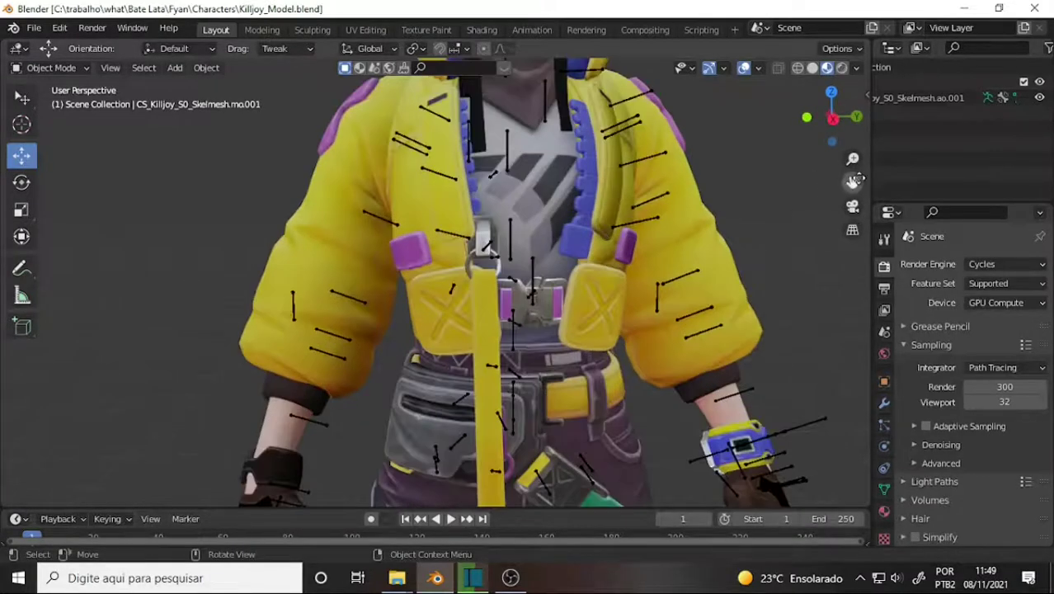
left_click_drag(852, 182, 498, 237)
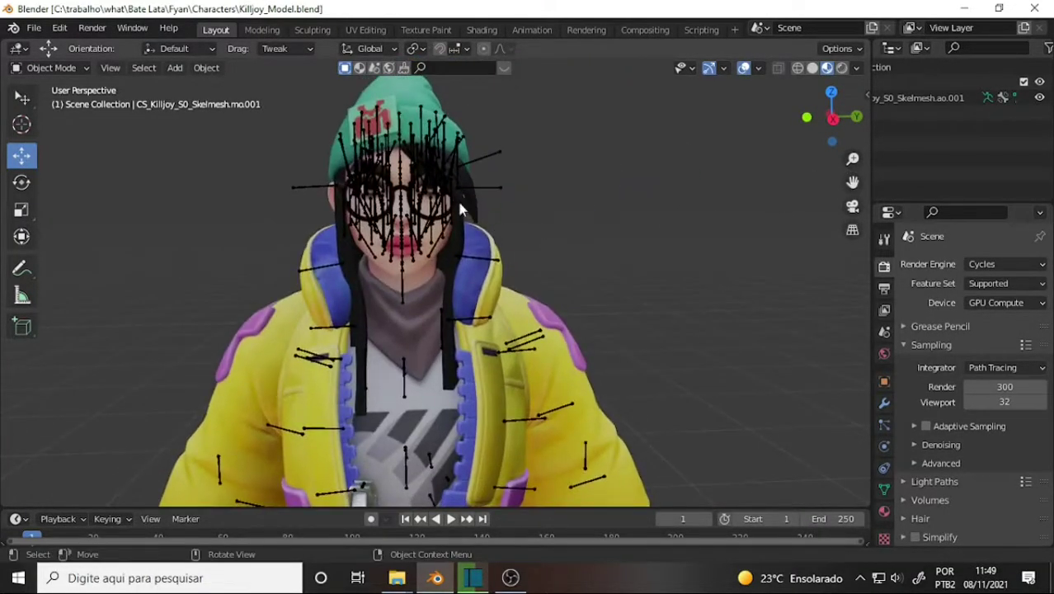
scroll(635, 219, "down", 1)
scroll(635, 221, "up", 4)
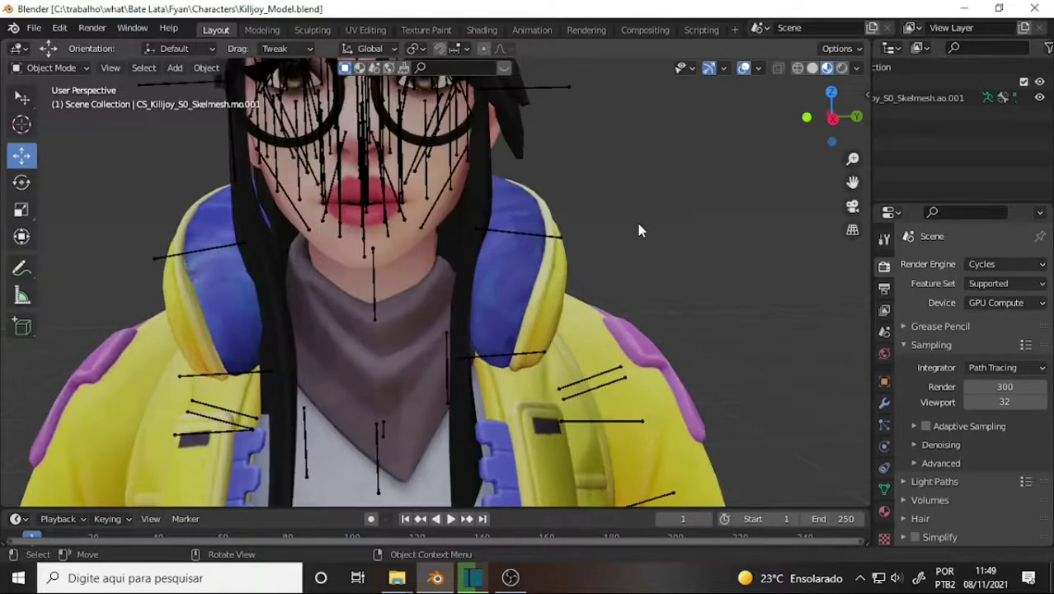
left_click_drag(852, 181, 533, 244)
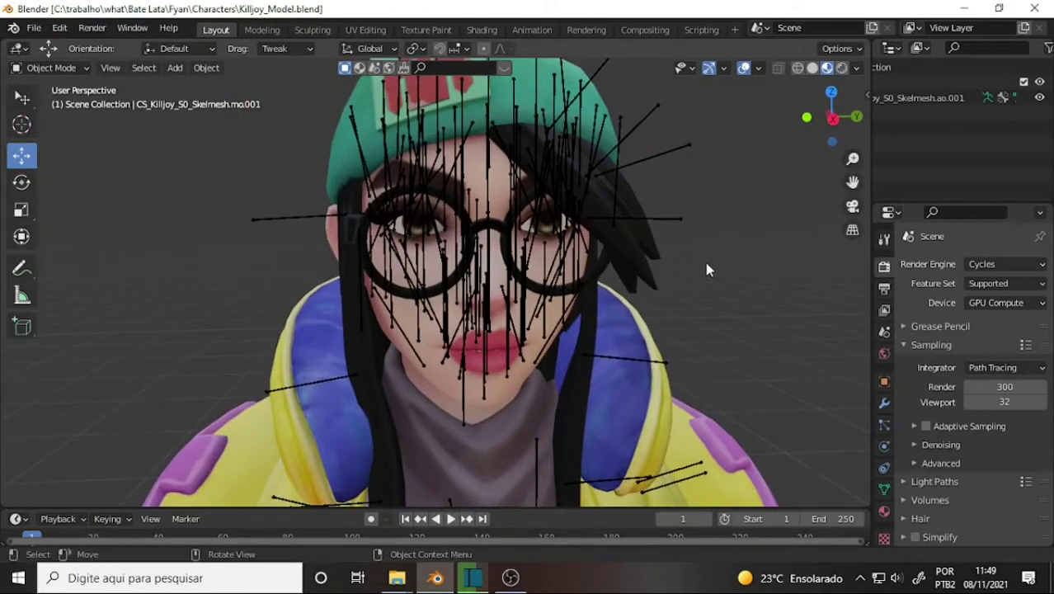
scroll(713, 254, "down", 3)
scroll(712, 253, "up", 3)
mouse_move(722, 260)
middle_mouse_down()
mouse_move(666, 259)
mouse_move(709, 266)
middle_mouse_up()
Frame the character from chest to shins and select its skeleton rig.
scroll(709, 264, "up", 3)
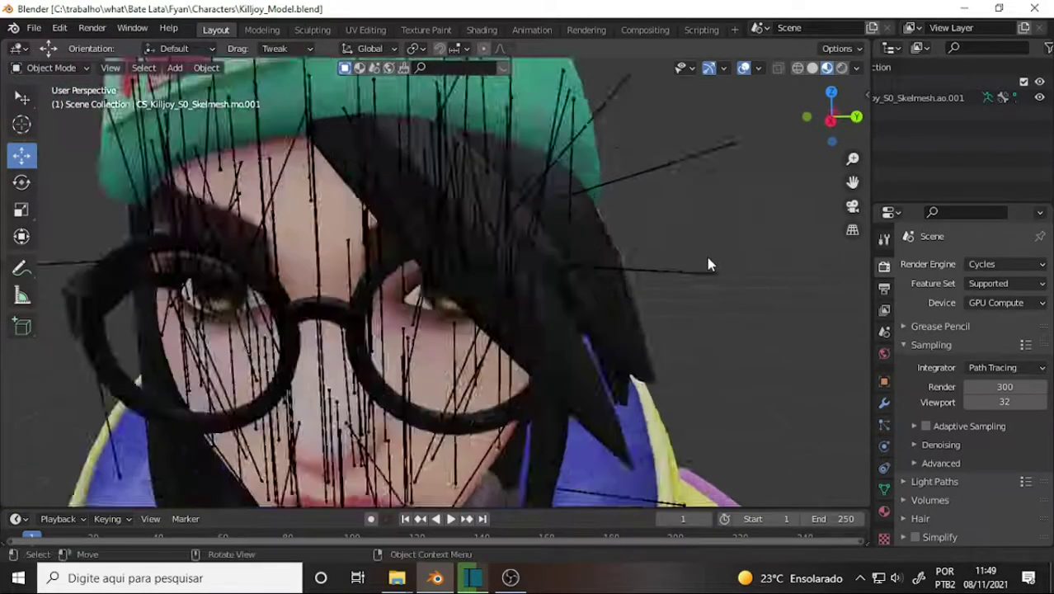
scroll(707, 264, "down", 4)
scroll(708, 264, "down", 2)
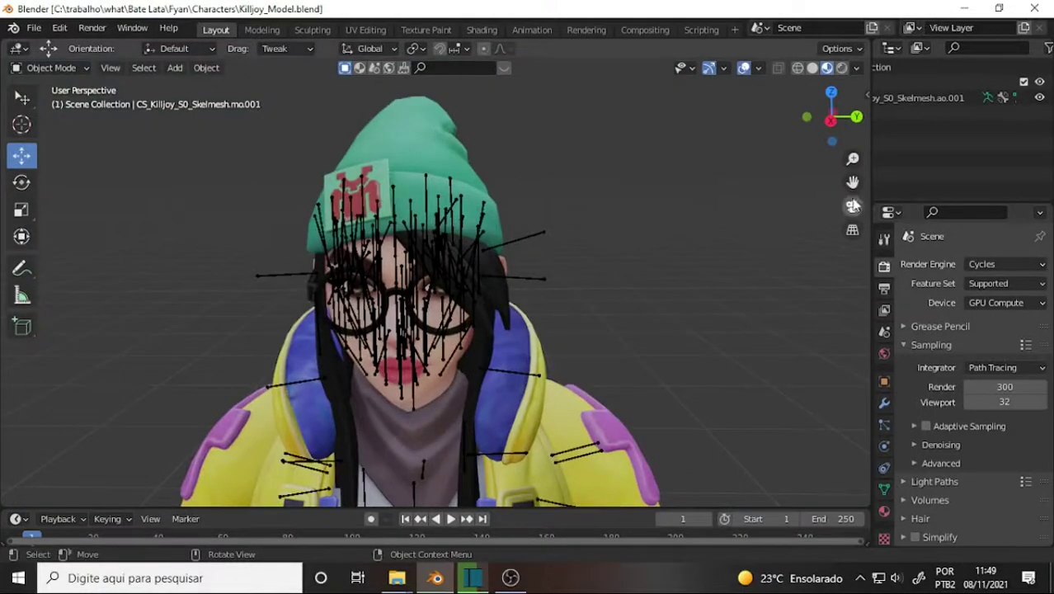
left_click_drag(853, 181, 853, 83)
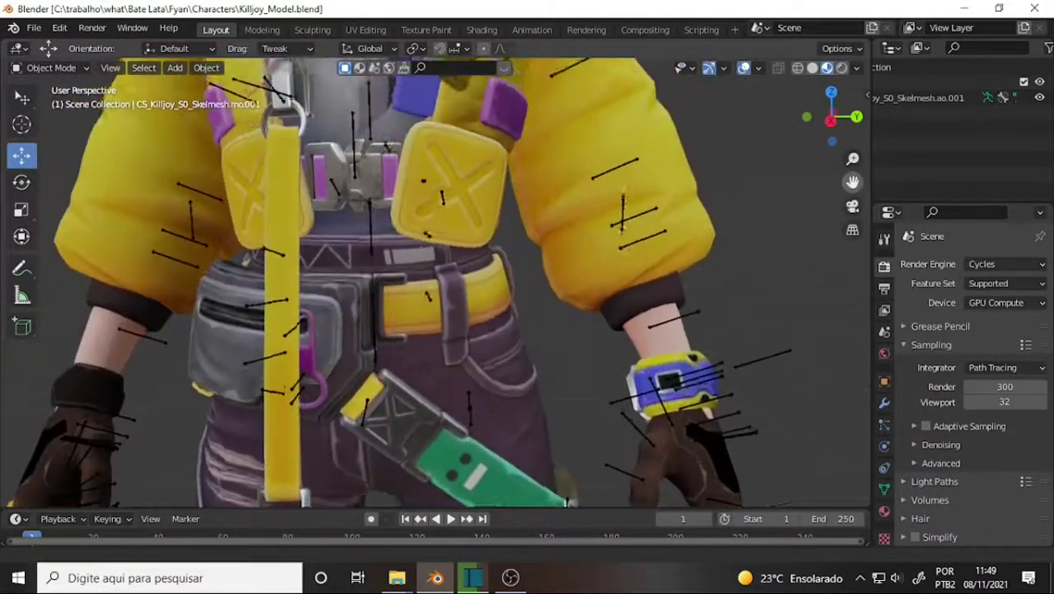
left_click_drag(853, 182, 742, 207)
scroll(737, 212, "down", 3)
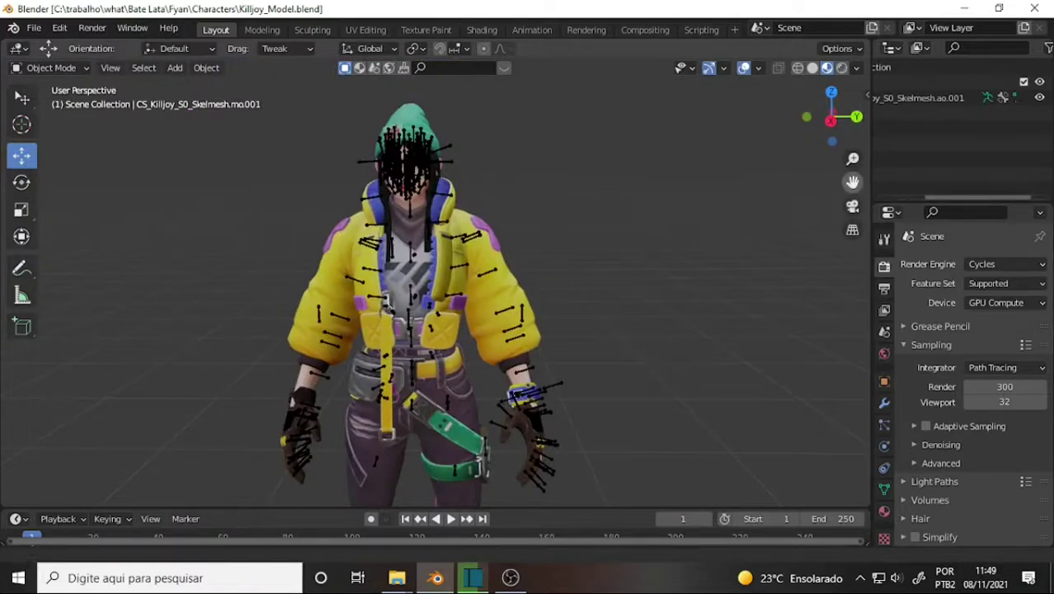
mouse_move(853, 181)
left_mouse_down()
mouse_move(857, 66)
mouse_move(852, 190)
left_mouse_up()
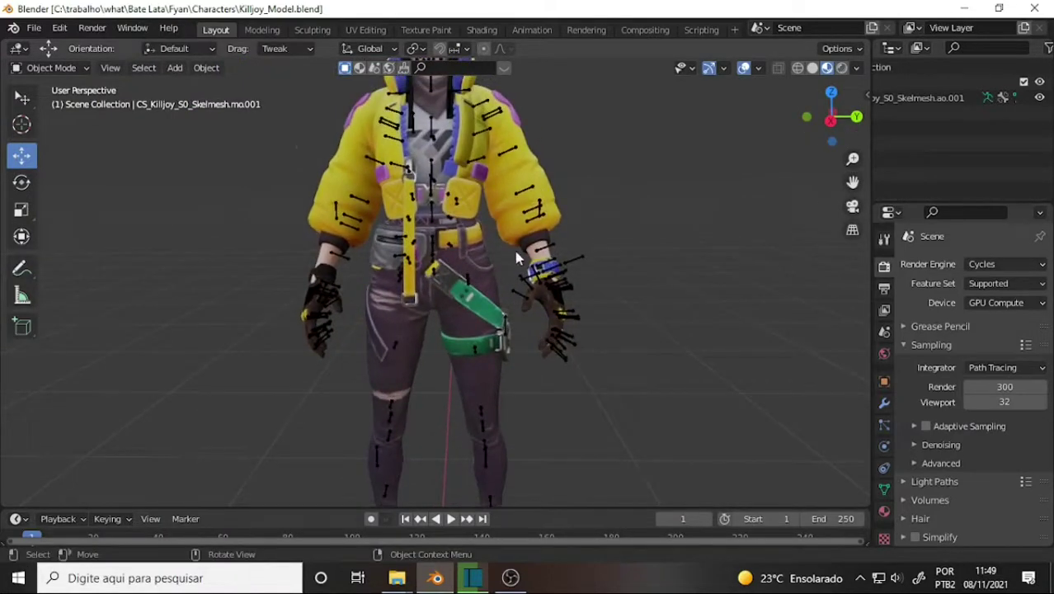
scroll(515, 254, "up", 3)
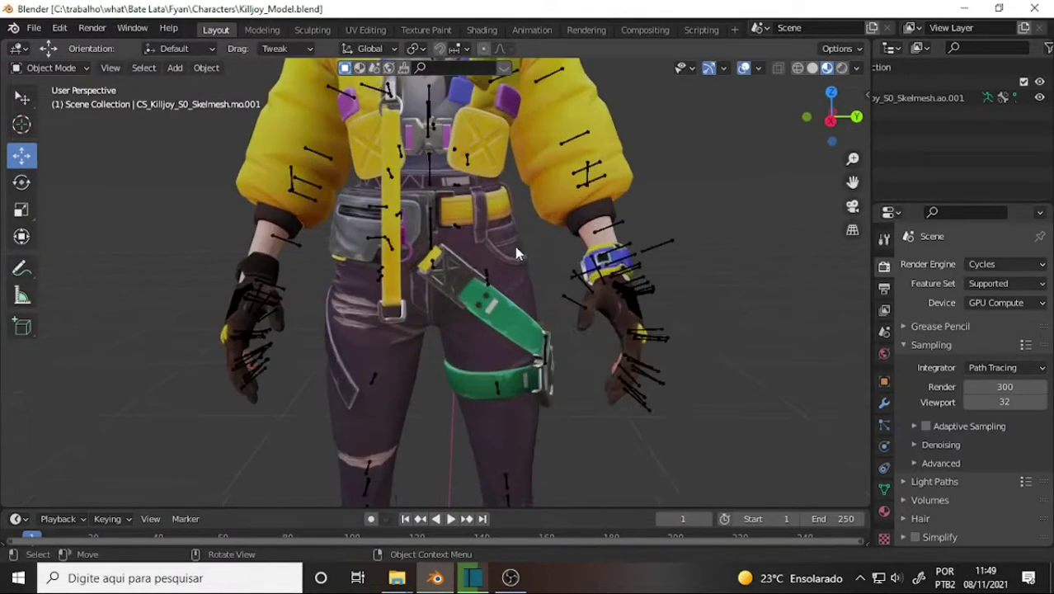
left_click(429, 247)
Put the rig in Pose Mode and rotate the Pelvis bone.
left_click(32, 69)
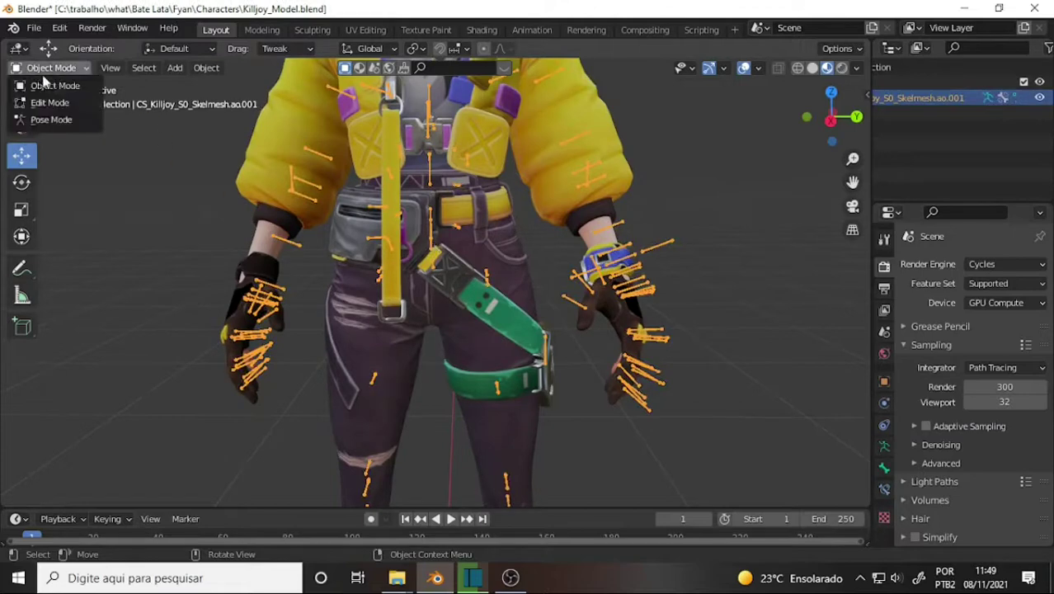
left_click(65, 121)
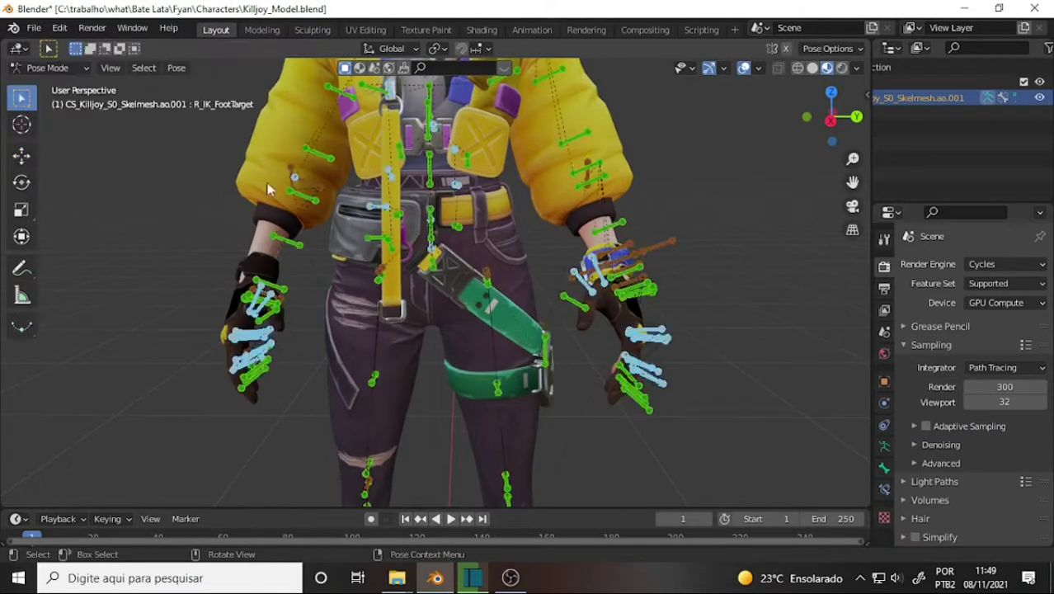
left_click(435, 255)
left_click(438, 253)
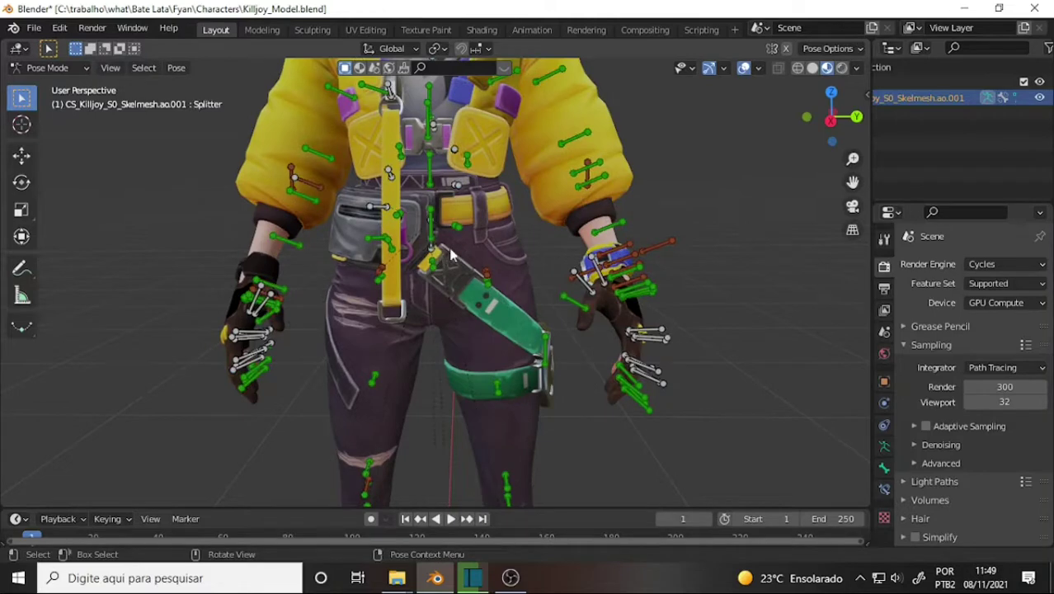
left_click(432, 252)
key("r")
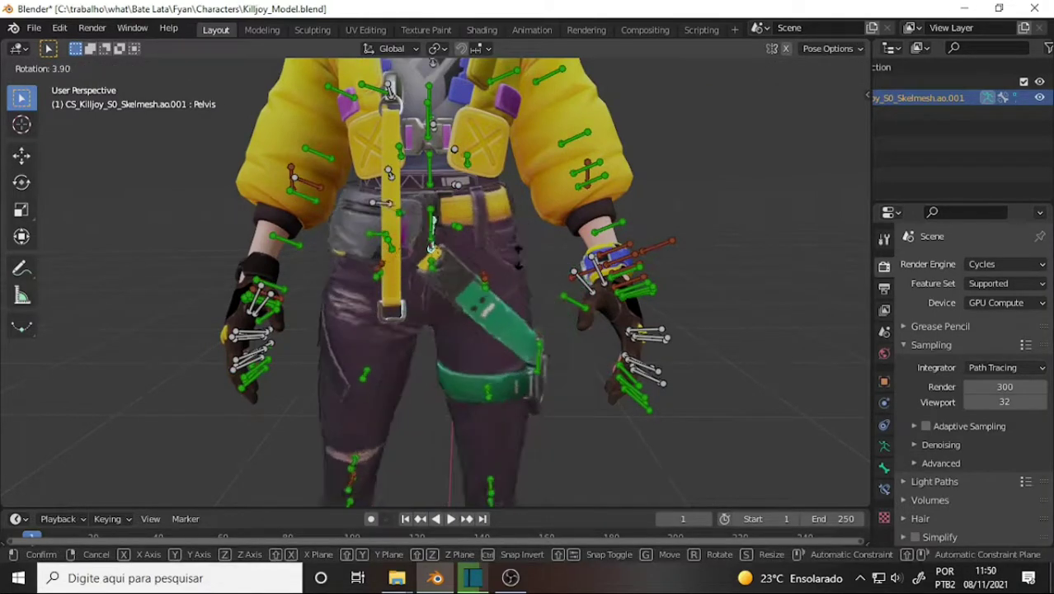
left_click(526, 270)
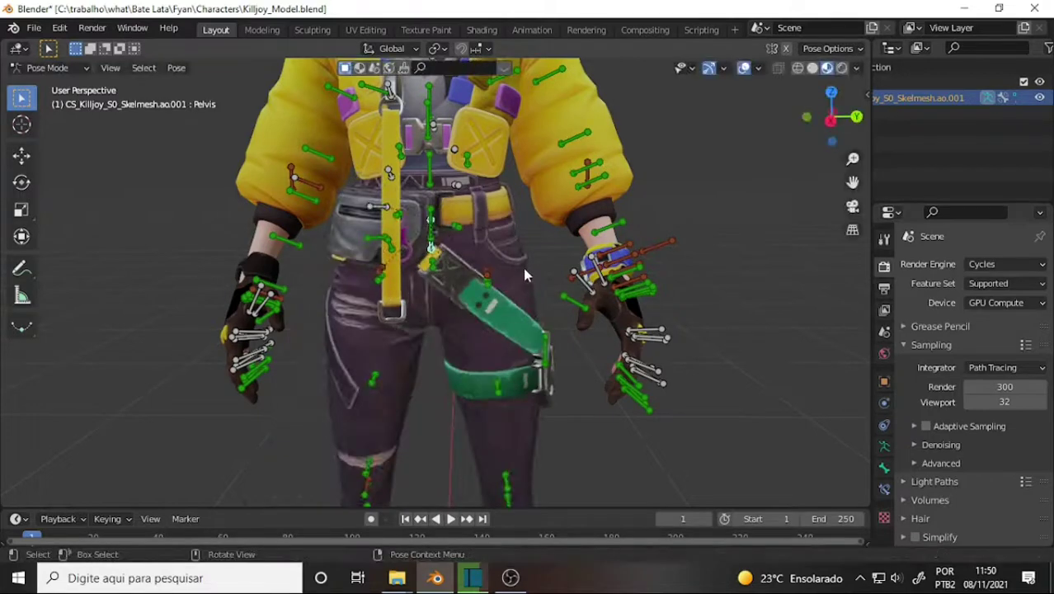
Rotate the Spine2_Offset bone, viewing the torso at an angle.
middle_click_drag(524, 274, 474, 276)
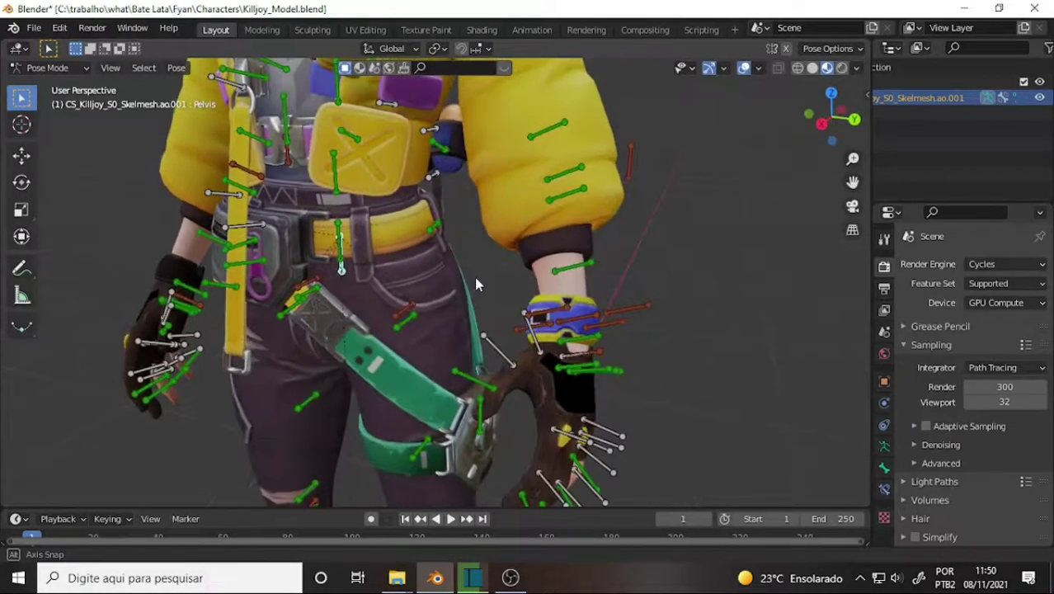
left_click(336, 195)
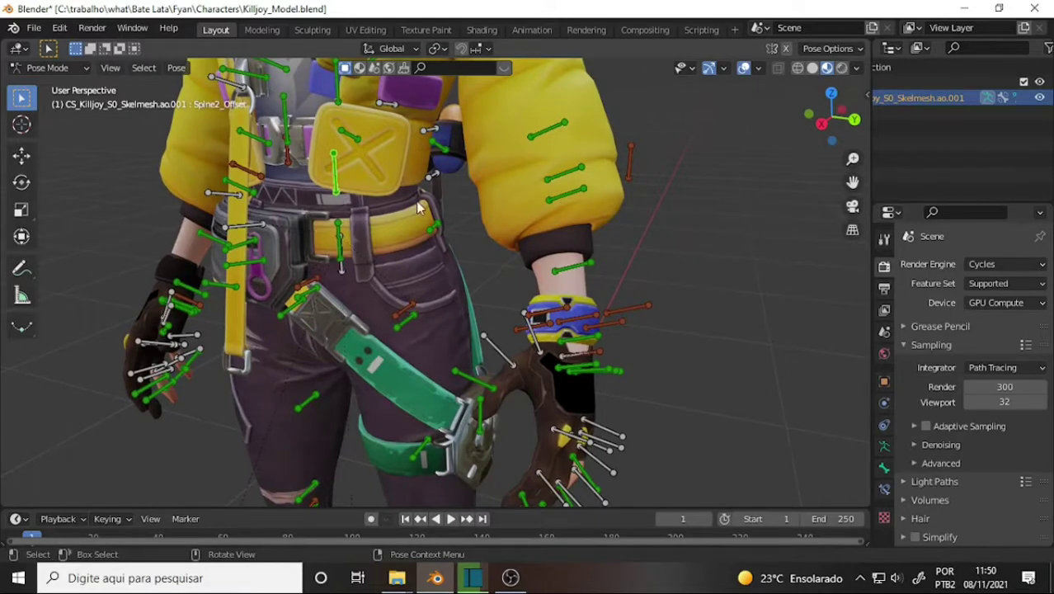
key("r")
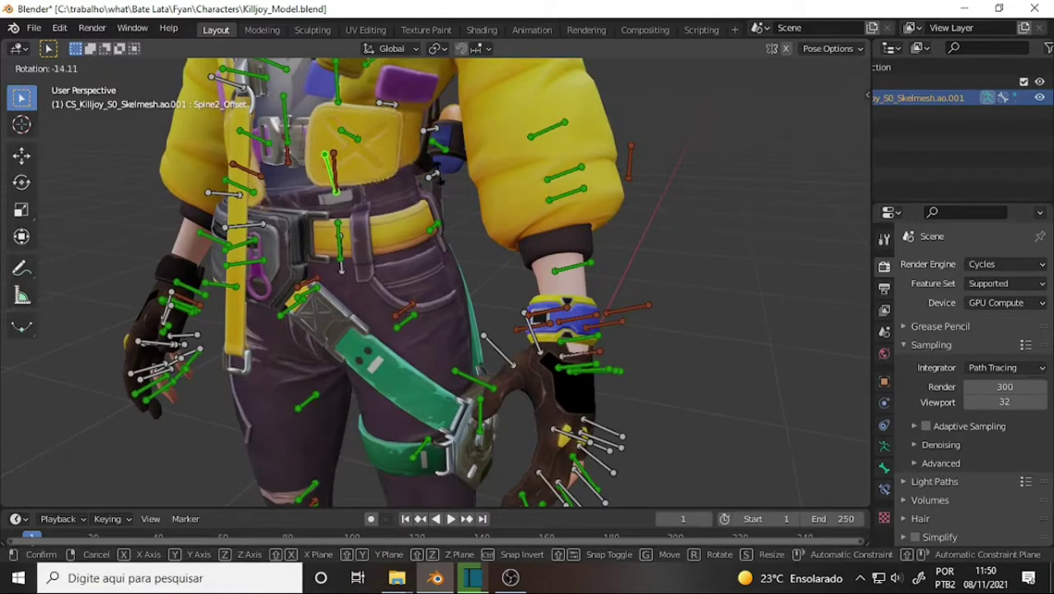
left_click(483, 226)
Orbit and pan to inspect the posed character's side and head.
scroll(483, 226, "down", 3)
scroll(501, 228, "down", 3)
scroll(503, 235, "up", 3)
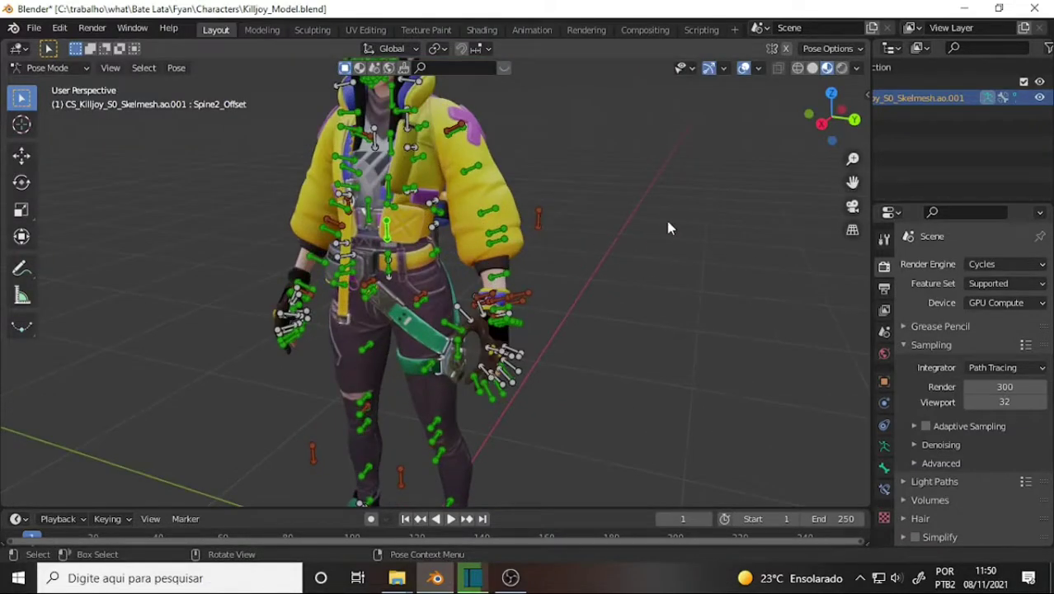
scroll(669, 224, "up", 3)
scroll(672, 226, "down", 3)
mouse_move(672, 225)
middle_mouse_down()
mouse_move(329, 223)
mouse_move(743, 212)
mouse_move(658, 197)
mouse_move(694, 204)
middle_mouse_up()
scroll(695, 205, "up", 2)
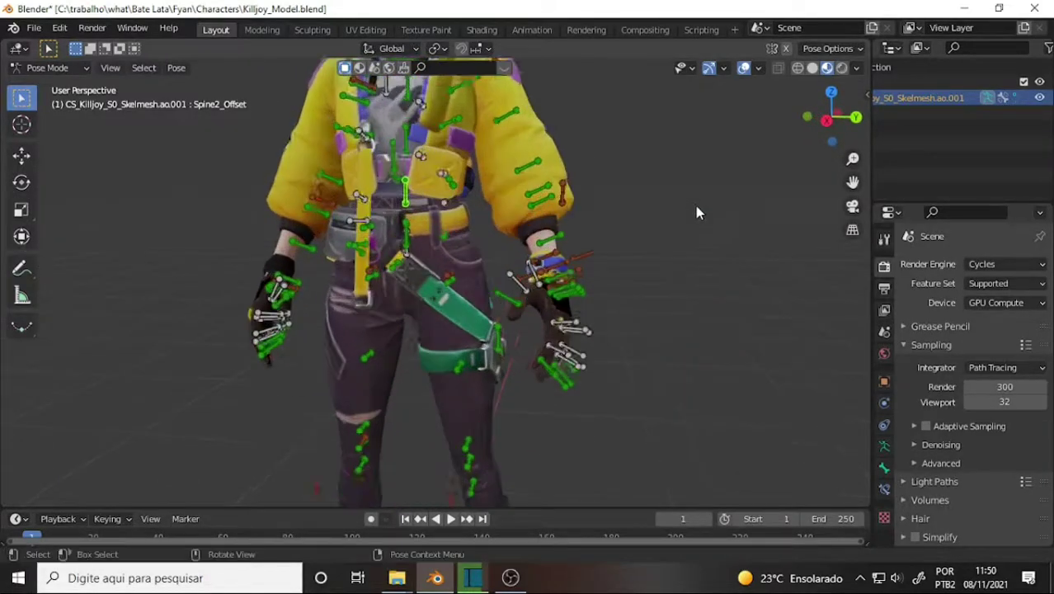
scroll(695, 205, "up", 2)
scroll(695, 205, "up", 1)
scroll(694, 207, "down", 3)
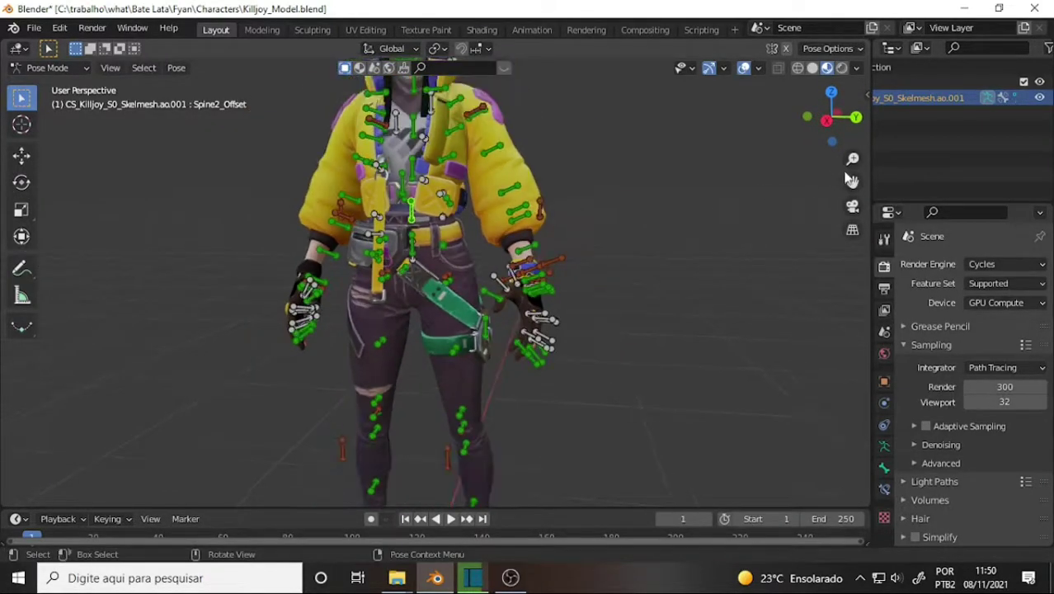
left_click_drag(853, 182, 907, 214)
left_click_drag(852, 181, 676, 188)
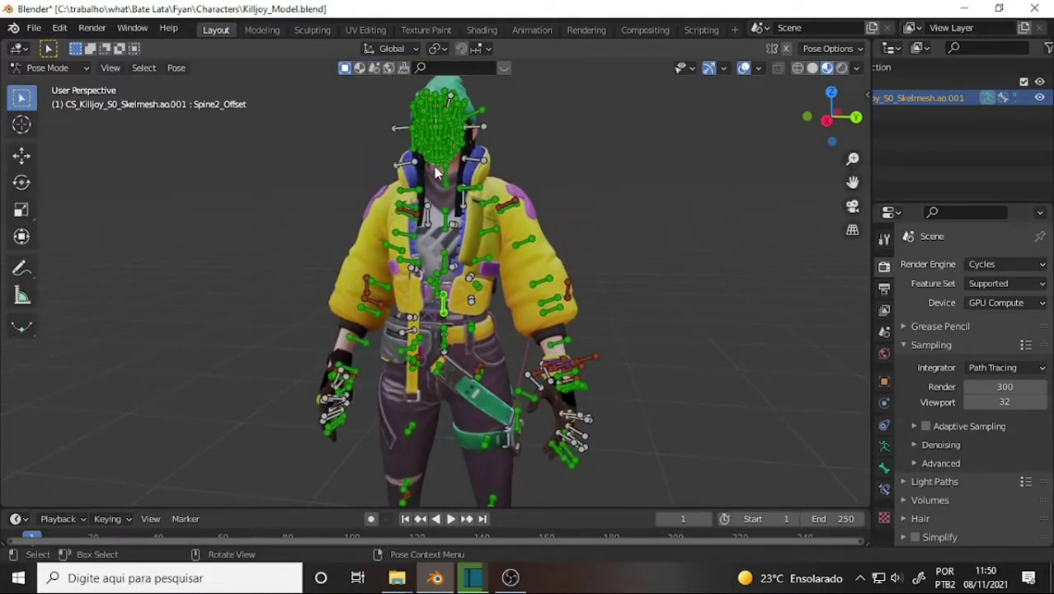
Pan down to the legs and feet, back up to the torso, and turn the character.
scroll(640, 160, "up", 5)
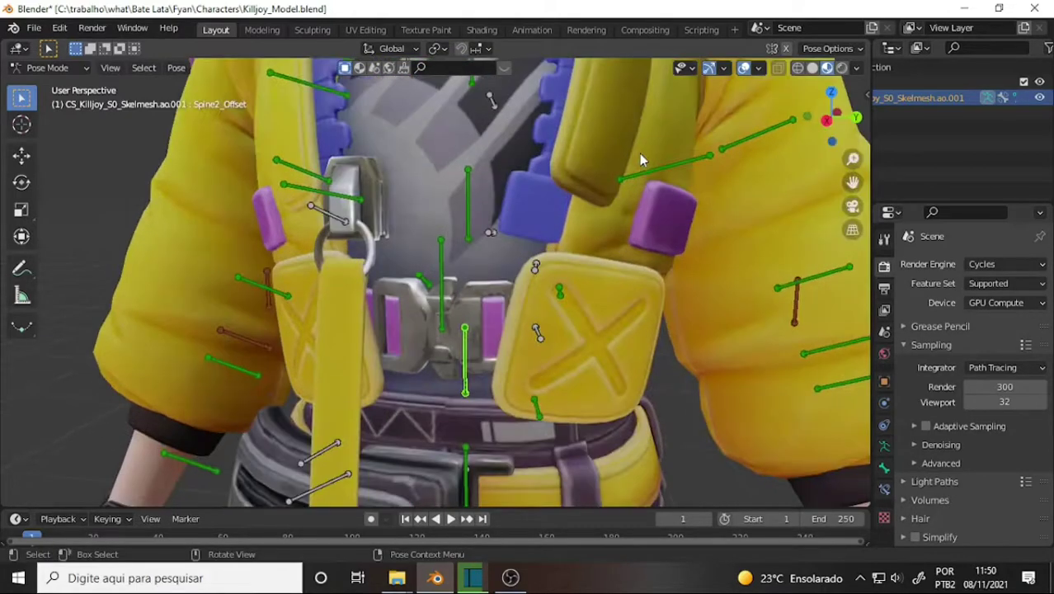
scroll(643, 163, "down", 4)
left_click_drag(853, 182, 849, 50)
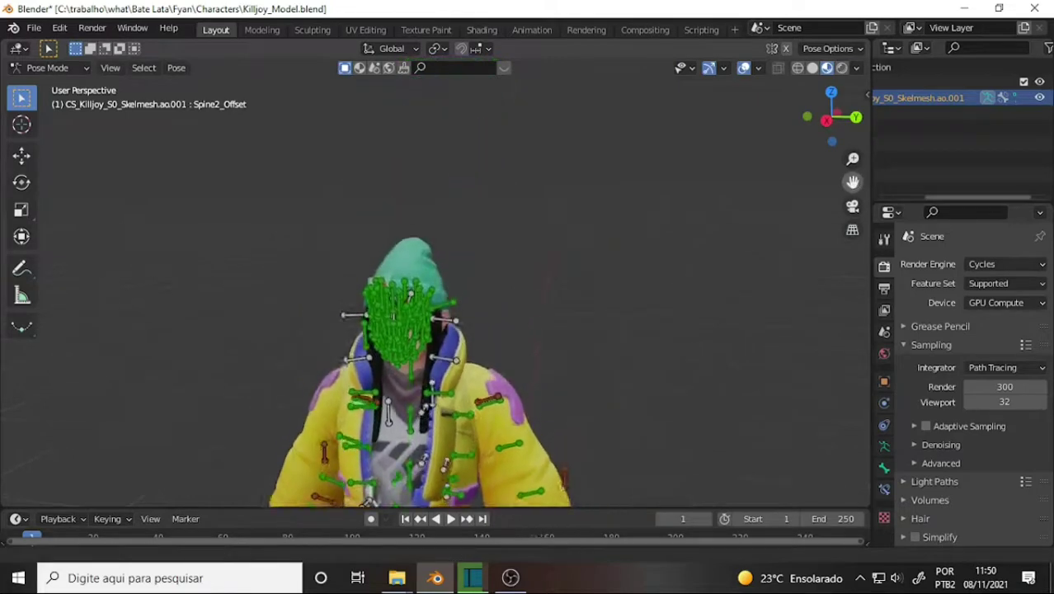
left_click_drag(852, 182, 609, 261)
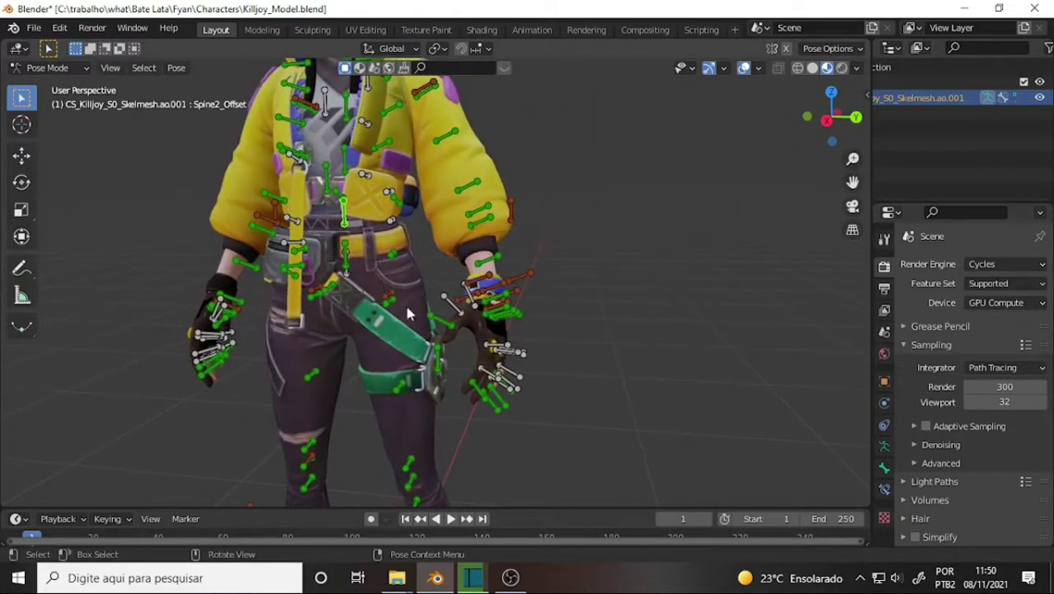
scroll(587, 276, "up", 4)
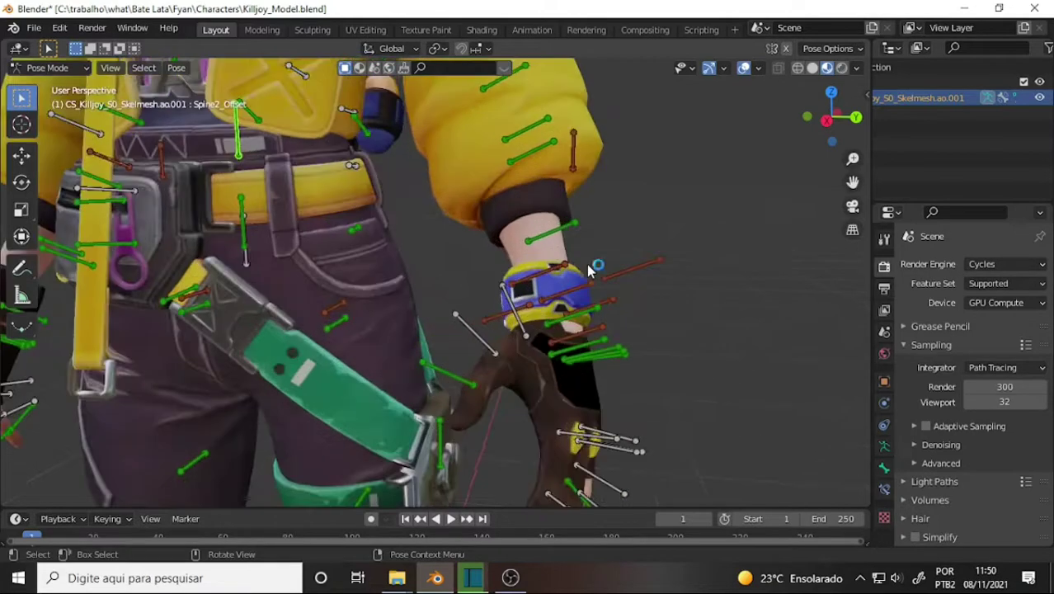
scroll(589, 270, "down", 4)
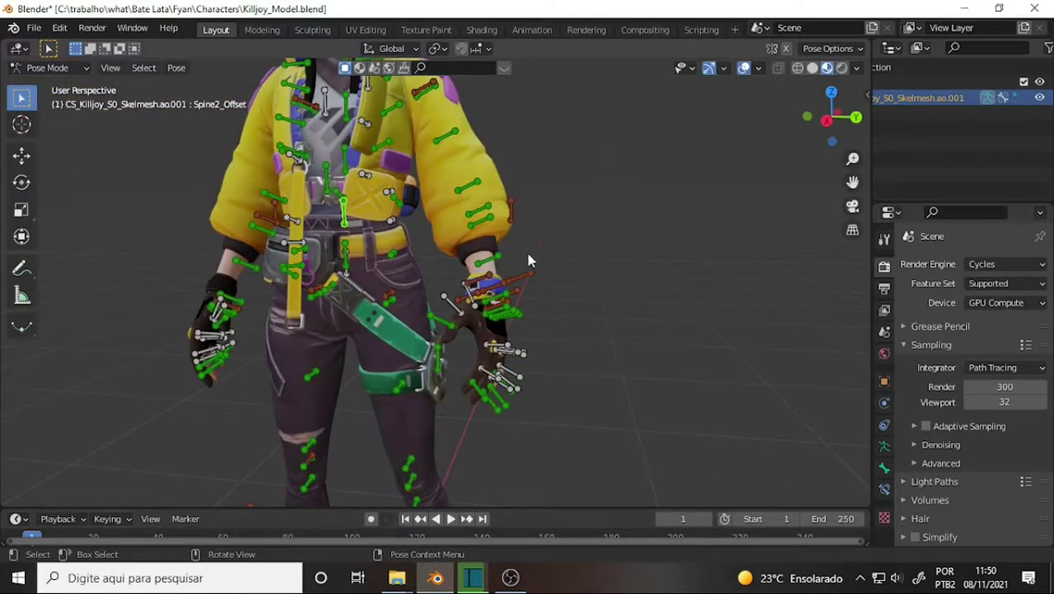
middle_click_drag(525, 249, 556, 254)
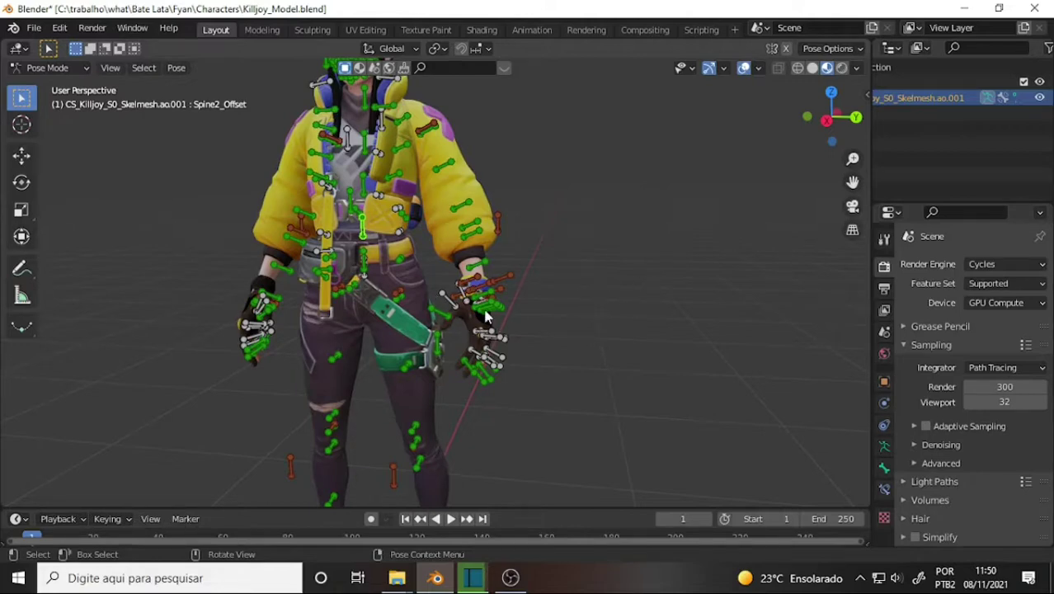
scroll(506, 280, "up", 2)
scroll(506, 280, "down", 2)
scroll(507, 280, "up", 2)
Orbit so the posed character faces the viewer, then look down on it.
middle_click_drag(506, 280, 684, 244)
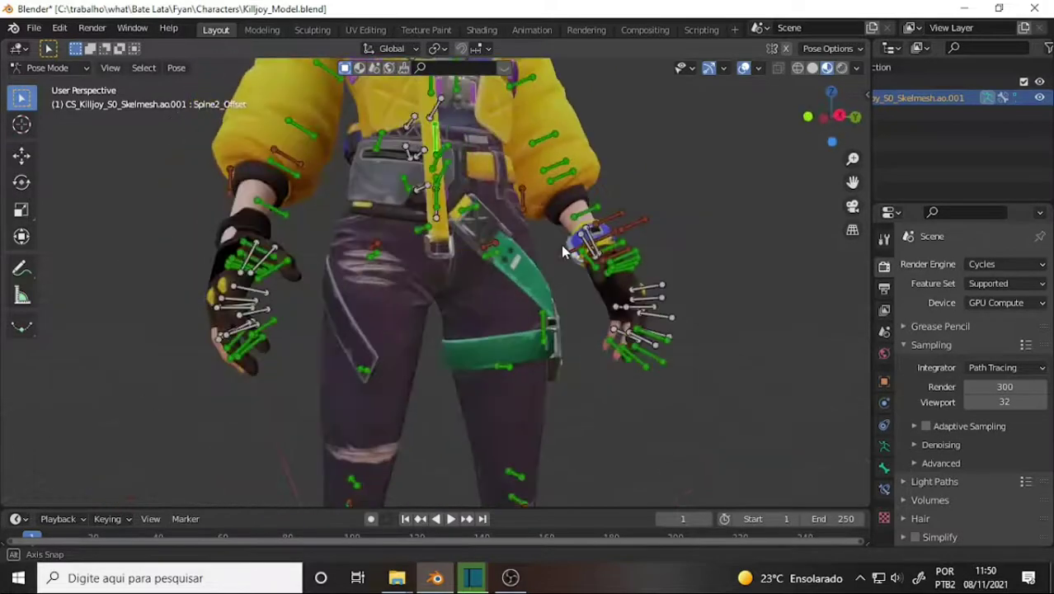
scroll(683, 244, "up", 2)
scroll(681, 245, "down", 2)
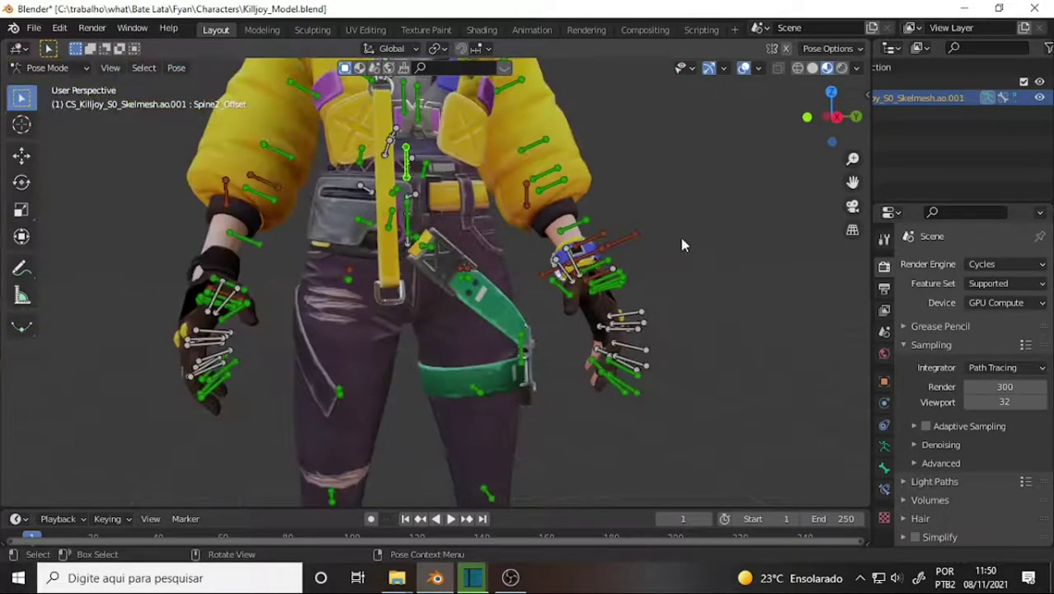
scroll(671, 241, "down", 3)
scroll(671, 240, "up", 2)
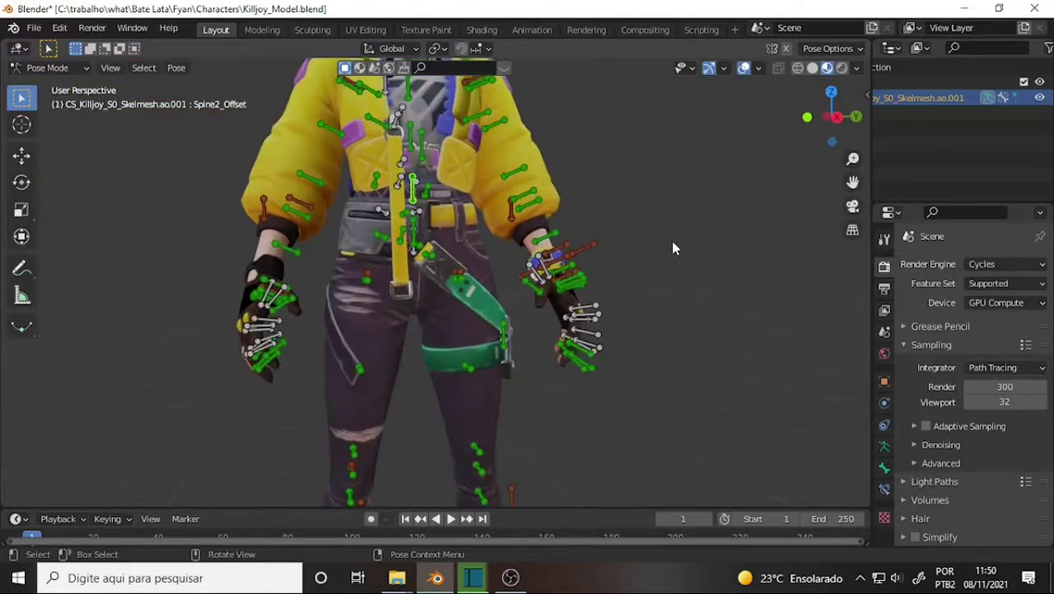
middle_click_drag(675, 238, 649, 309)
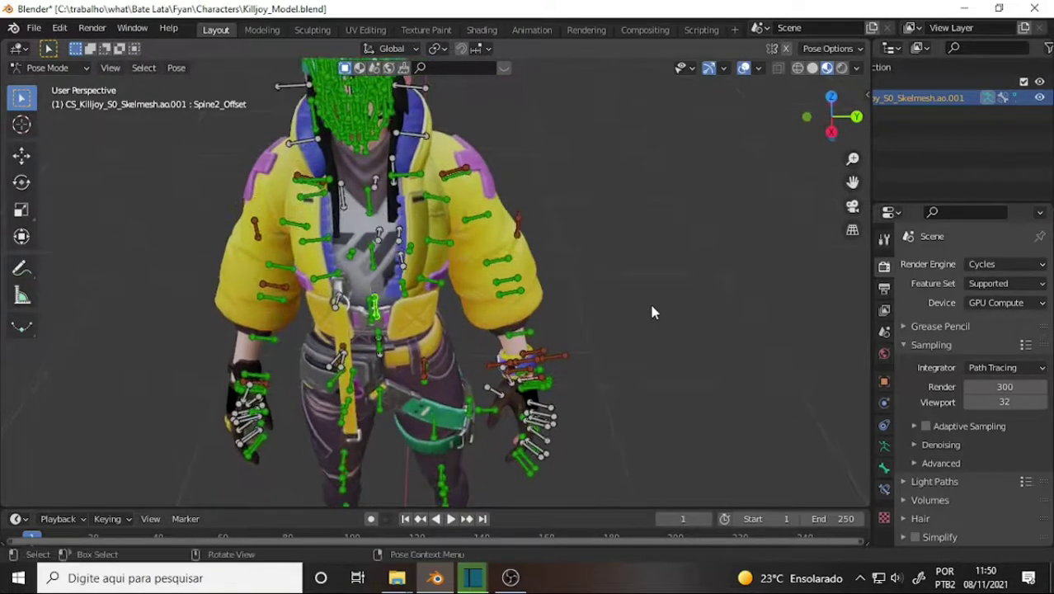
scroll(649, 300, "down", 3)
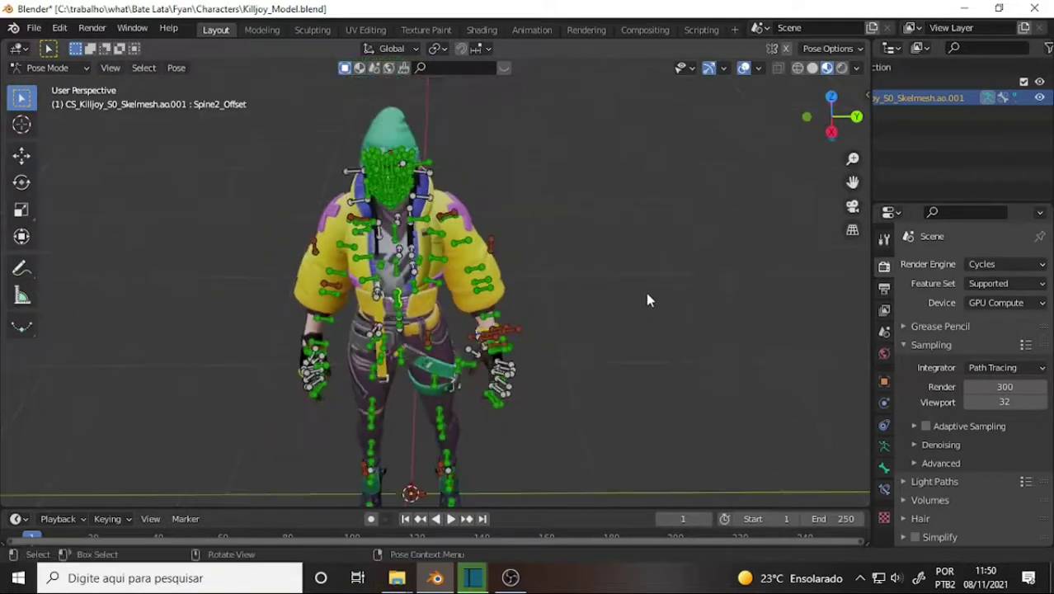
Return the rig to Object Mode and delete the skeleton.
left_click(49, 69)
left_click(45, 84)
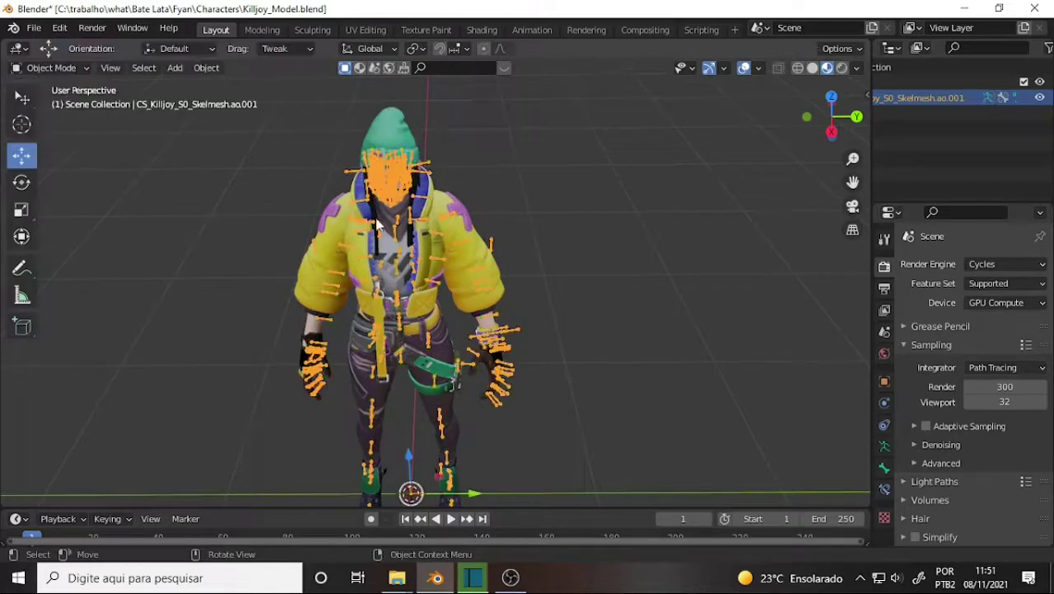
key("Delete")
Orbit around the torso and select the character's body mesh.
scroll(601, 264, "up", 5)
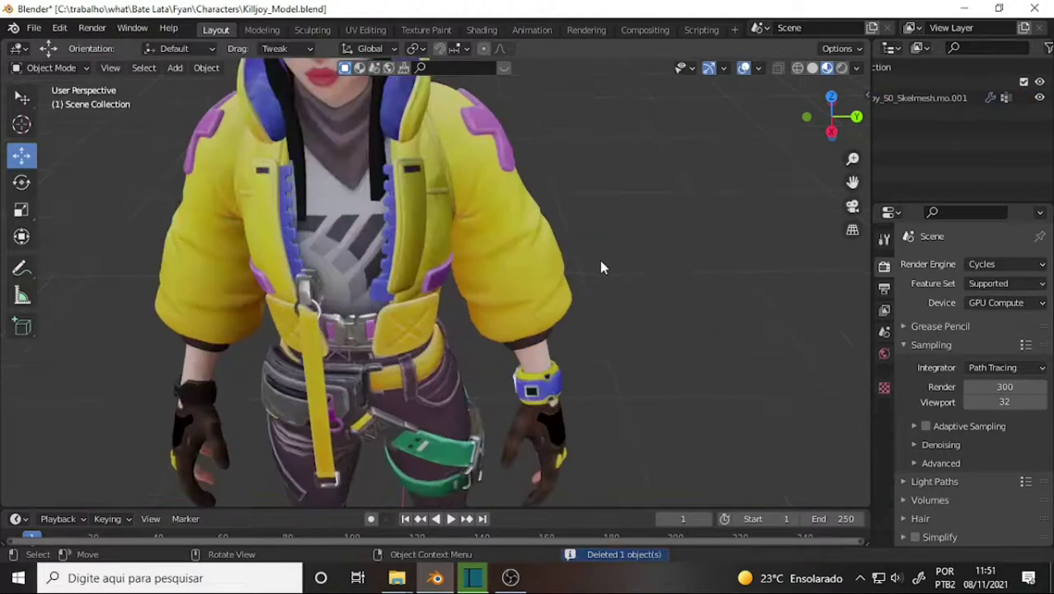
mouse_move(599, 263)
middle_mouse_down()
mouse_move(459, 224)
mouse_move(569, 188)
mouse_move(564, 195)
middle_mouse_up()
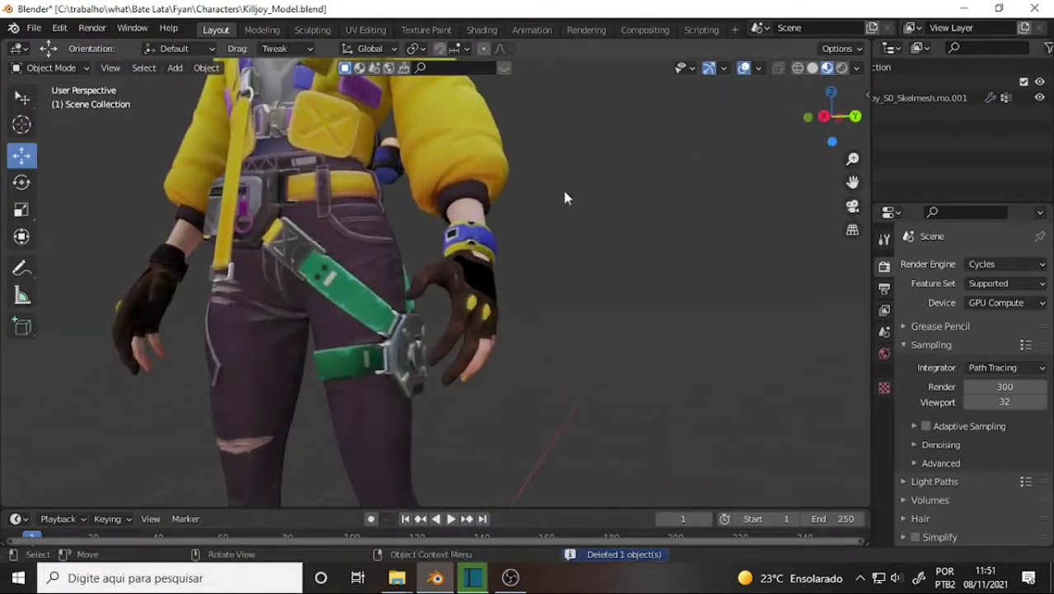
scroll(557, 225, "up", 3)
scroll(557, 224, "down", 3)
left_click(512, 281)
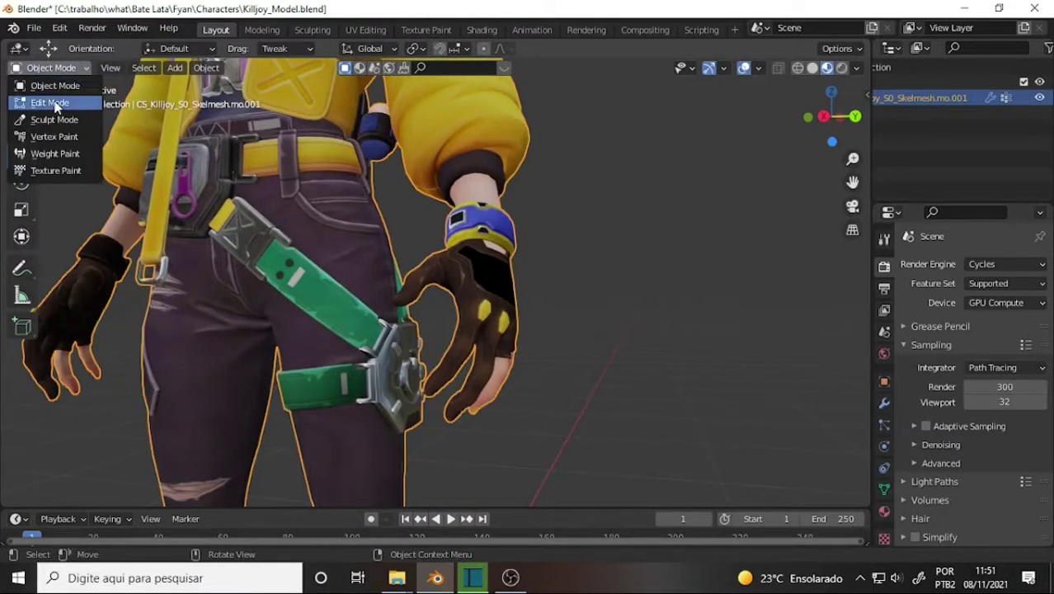
In Edit Mode, select the whole body mesh, apply Tris to Quads, then deselect everything.
left_click(51, 103)
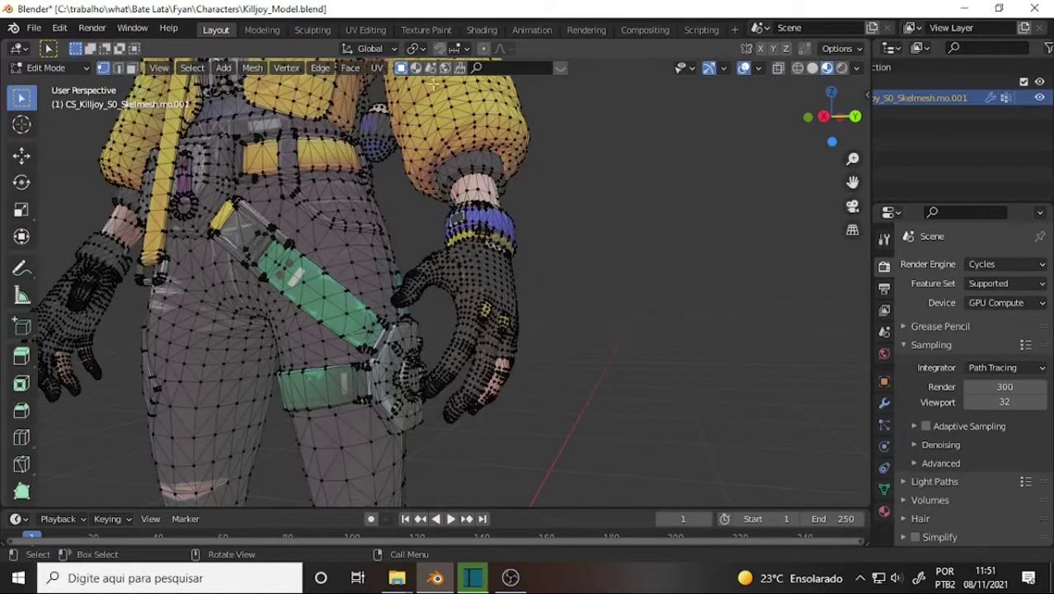
left_click(350, 67)
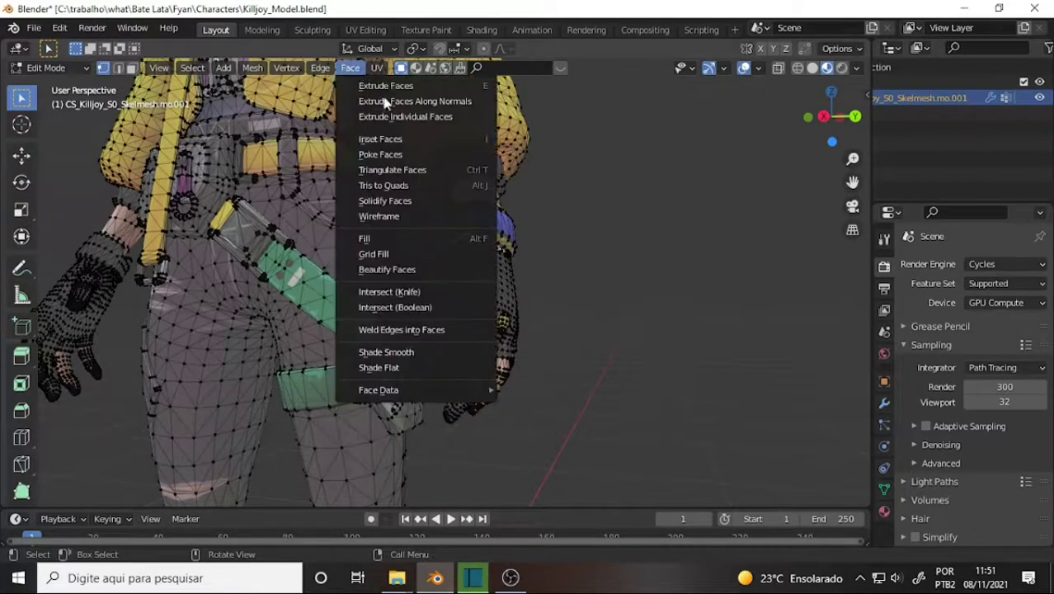
left_click(412, 187)
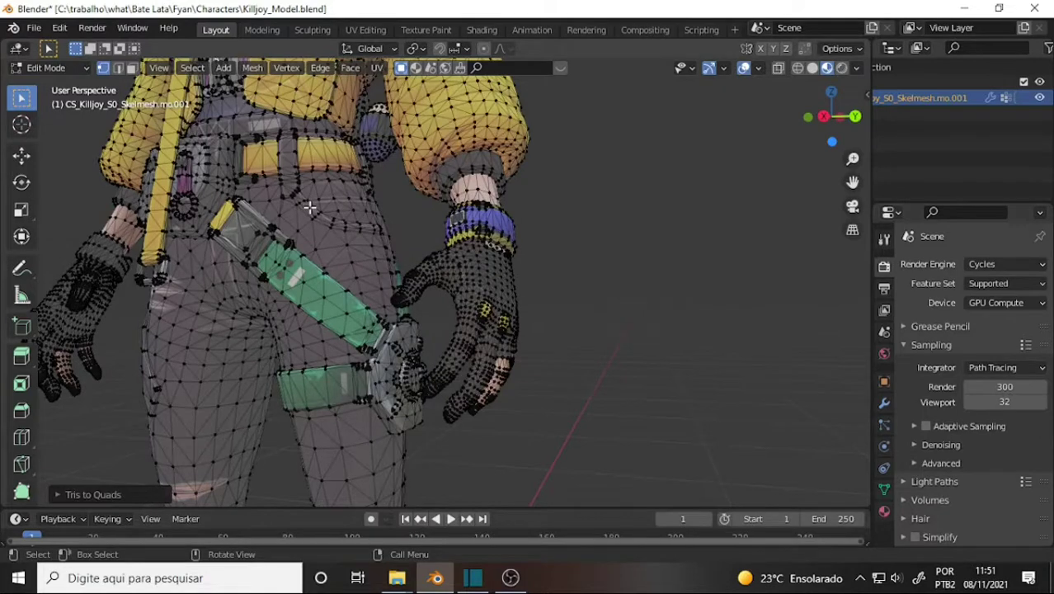
key("a")
left_click(350, 67)
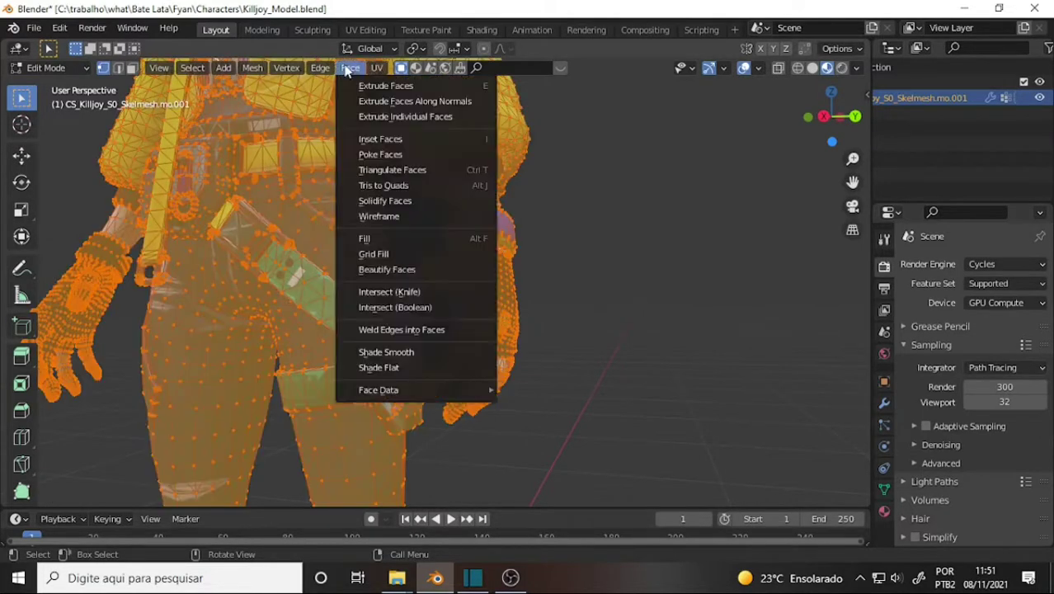
key("Return")
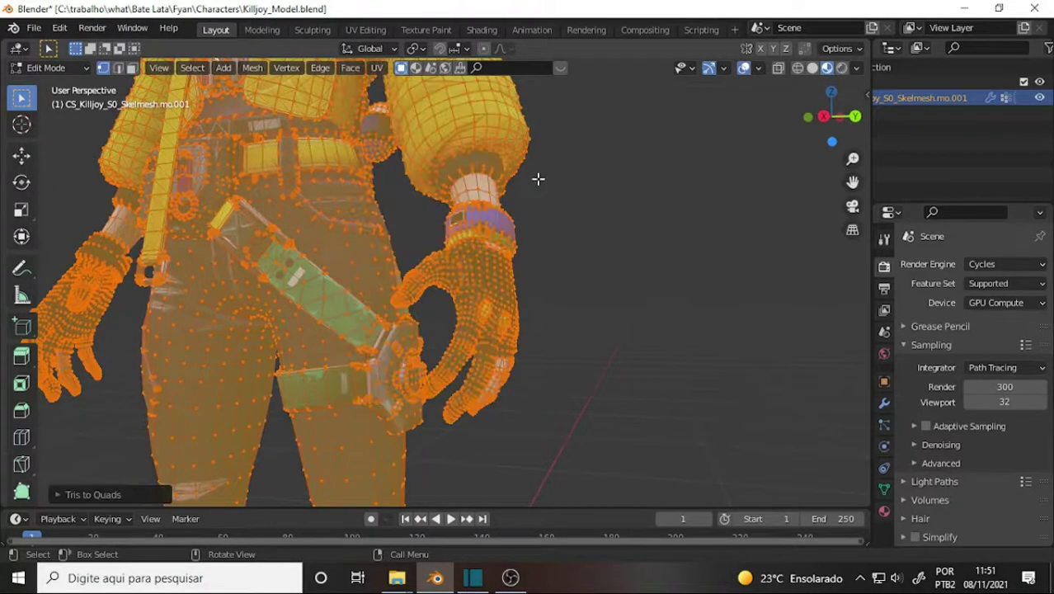
key("alt+a")
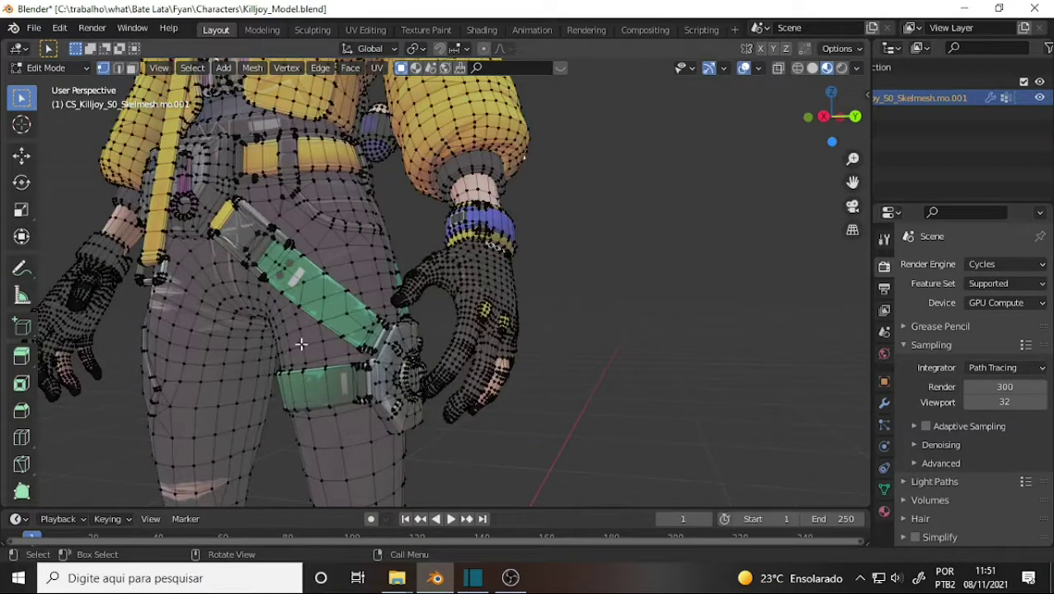
In face select mode, select the linked glove mesh and start then cancel a move.
left_click(131, 67)
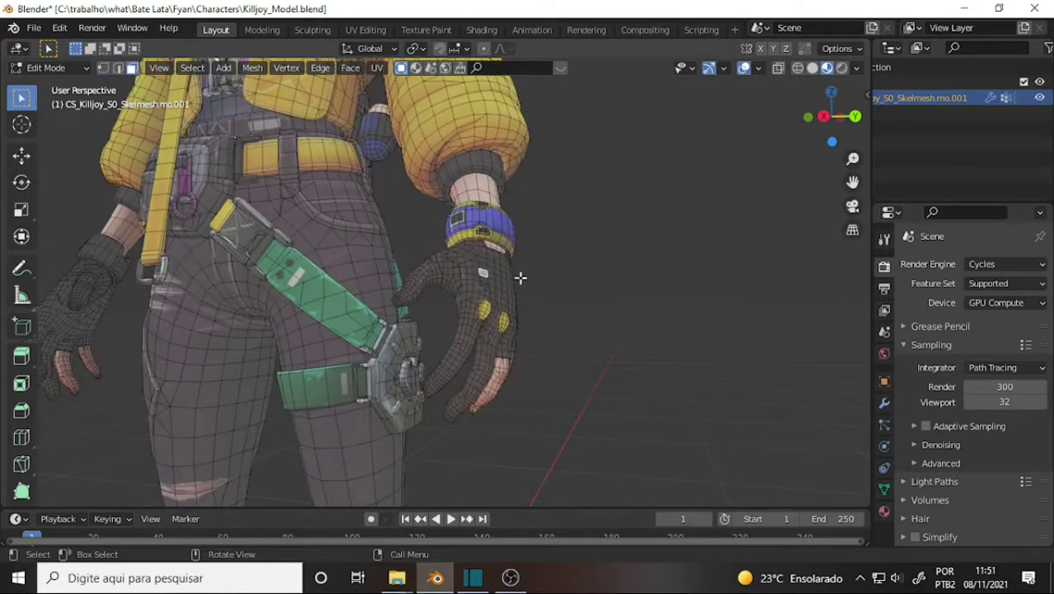
key("ctrl+l")
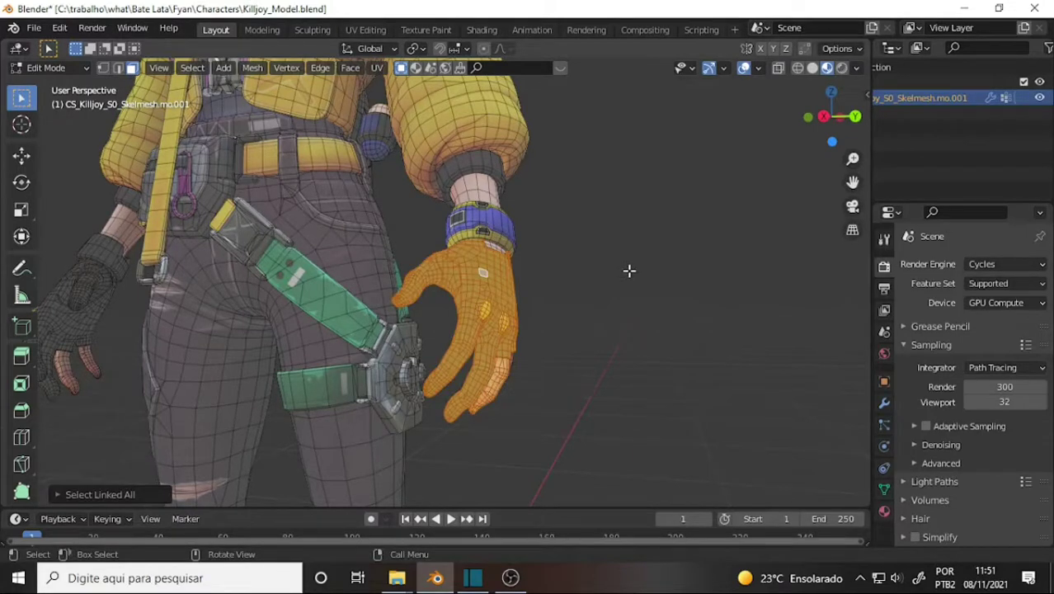
mouse_move(635, 268)
middle_mouse_down()
mouse_move(605, 265)
mouse_move(626, 287)
middle_mouse_up()
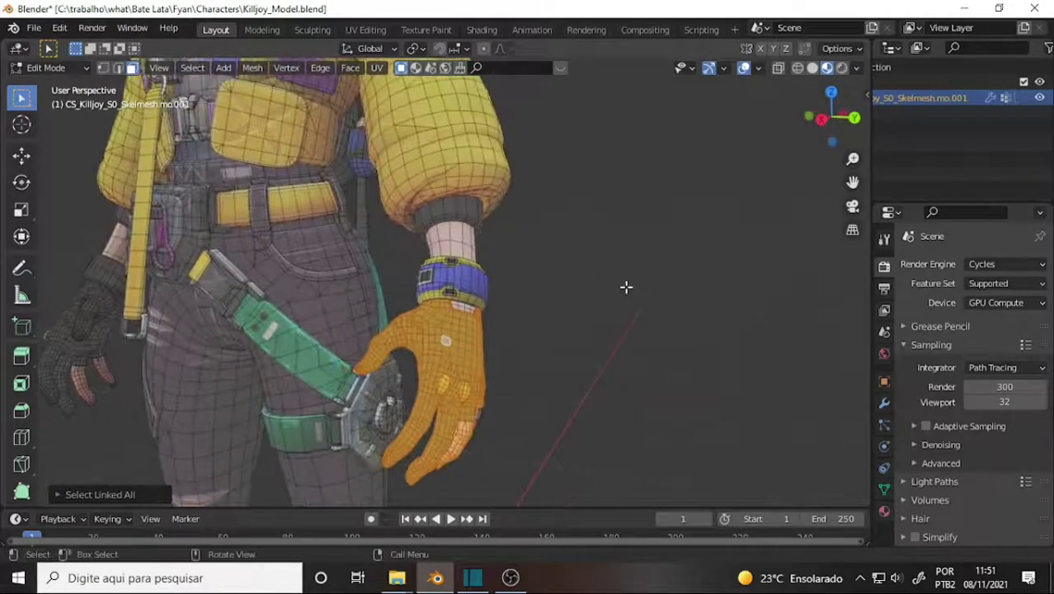
key("g")
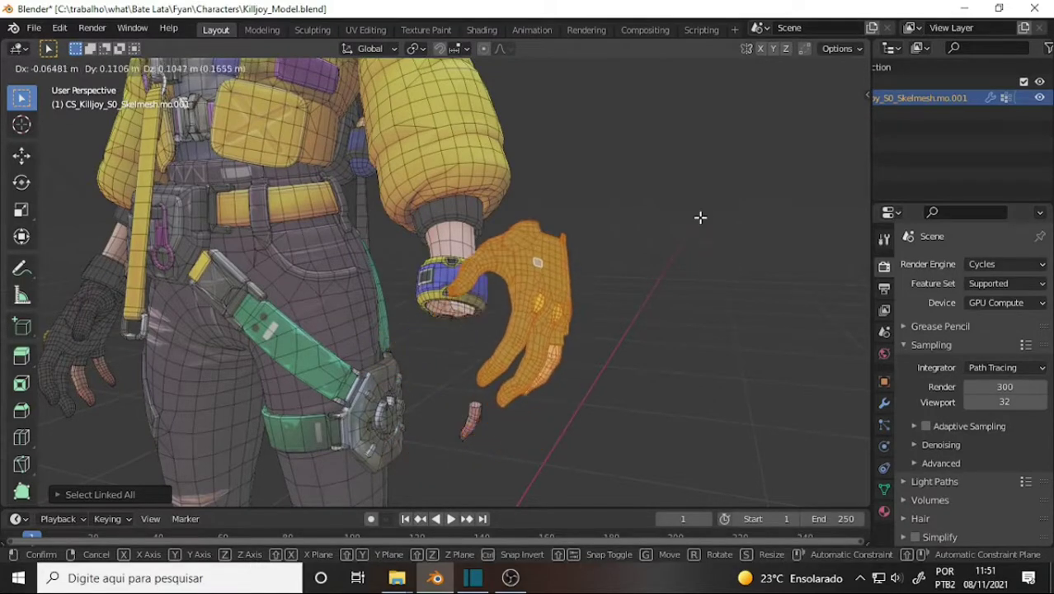
right_click(697, 221)
Orbit and pan from a low hip view to a front view showing the head.
mouse_move(694, 225)
middle_mouse_down()
mouse_move(532, 207)
mouse_move(558, 181)
mouse_move(610, 170)
mouse_move(707, 191)
mouse_move(728, 226)
mouse_move(684, 235)
middle_mouse_up()
scroll(727, 226, "up", 3)
scroll(736, 235, "up", 3)
scroll(736, 234, "down", 5)
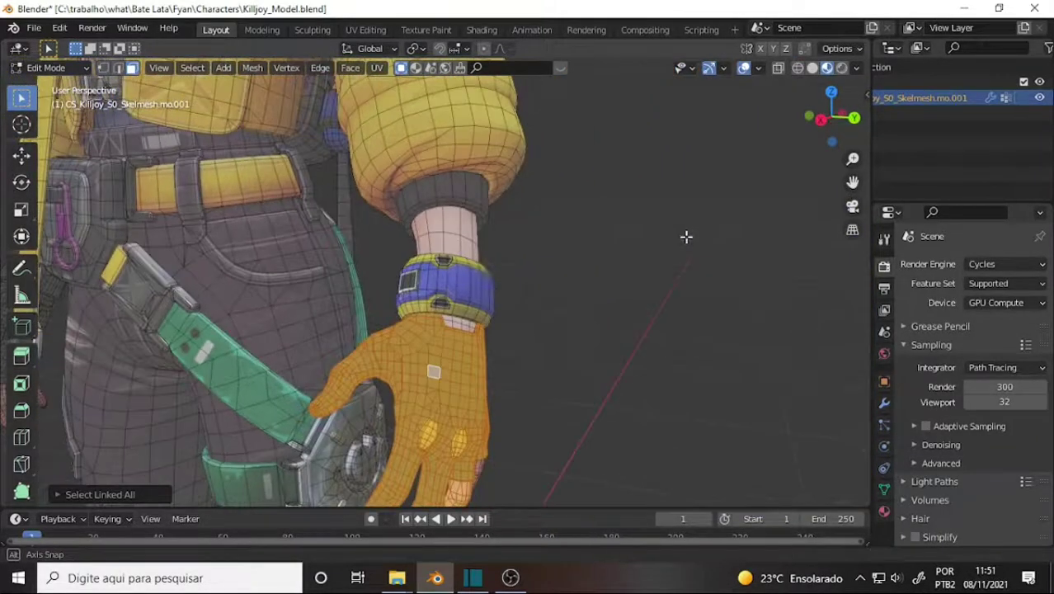
scroll(558, 314, "down", 4)
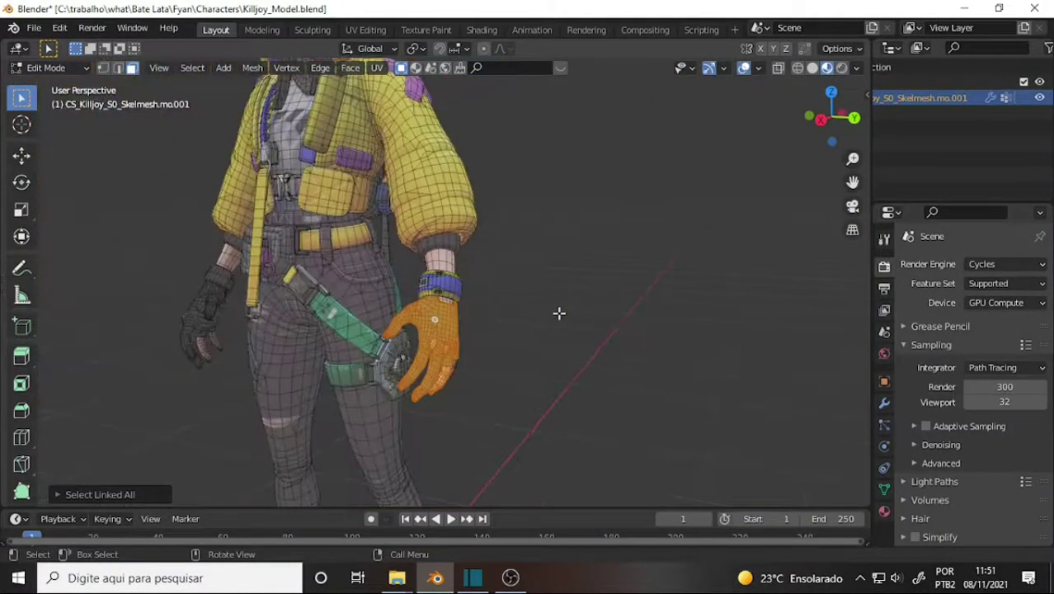
mouse_move(558, 313)
middle_mouse_down()
mouse_move(654, 313)
mouse_move(630, 322)
middle_mouse_up()
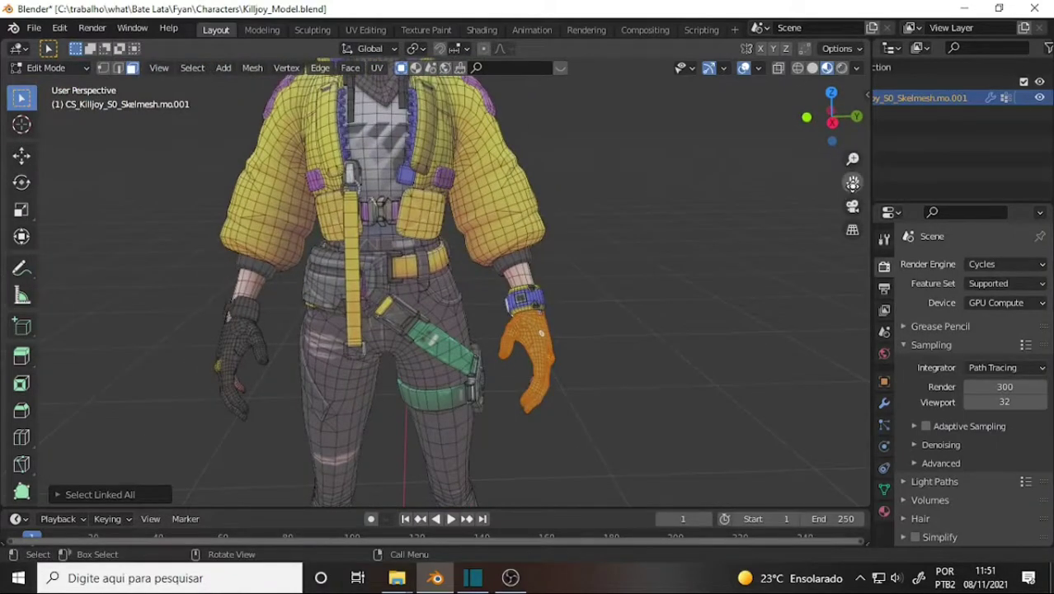
mouse_move(852, 183)
left_mouse_down()
mouse_move(853, 388)
mouse_move(852, 17)
mouse_move(852, 322)
left_mouse_up()
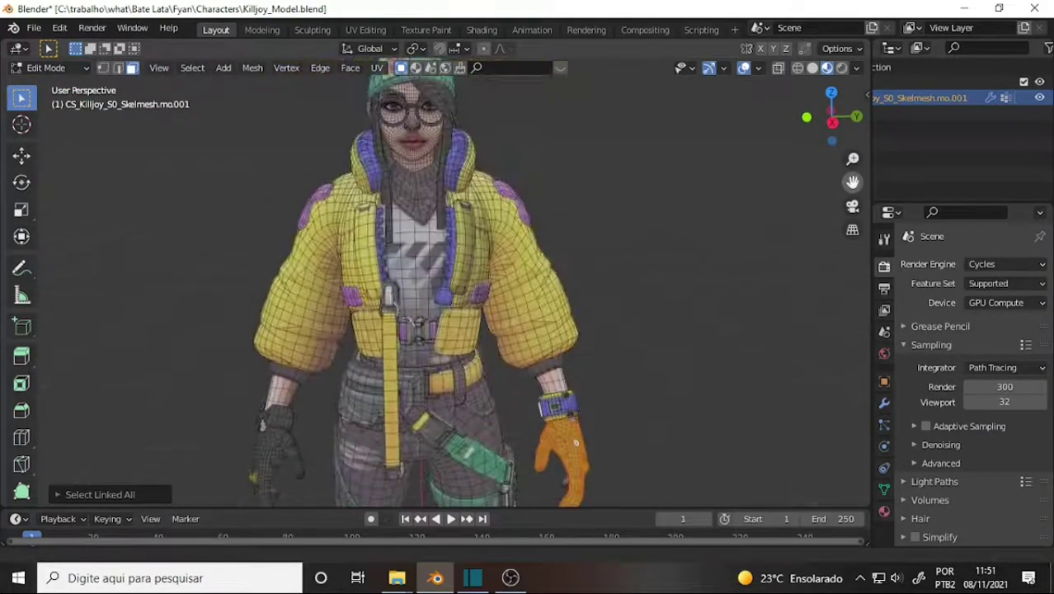
left_click_drag(852, 183, 830, 159)
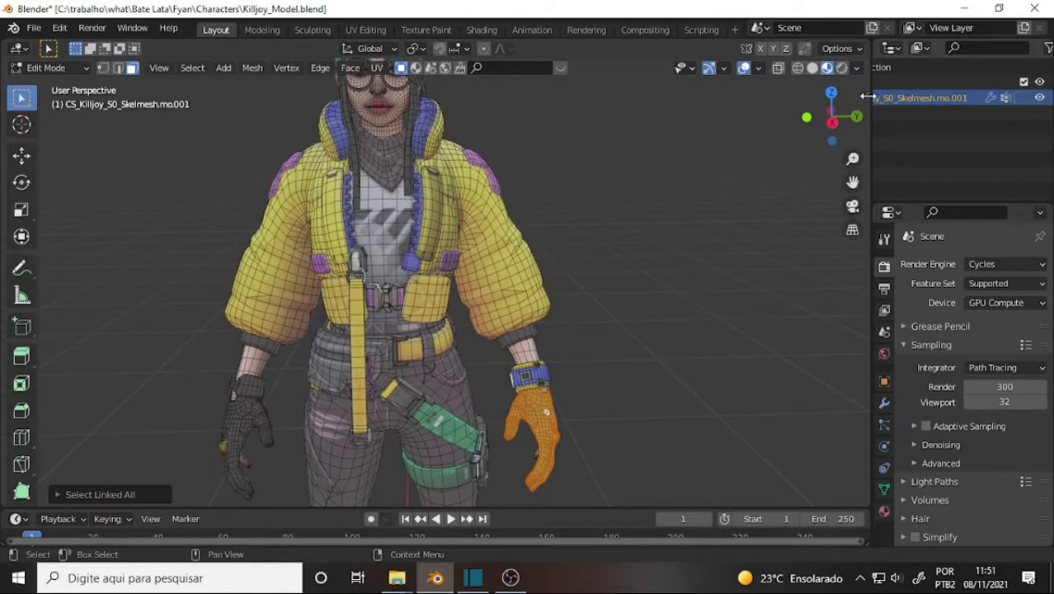
Show the sidebar's Auto-Rig Pro tab and centre the character in view.
key("n")
left_click(861, 317)
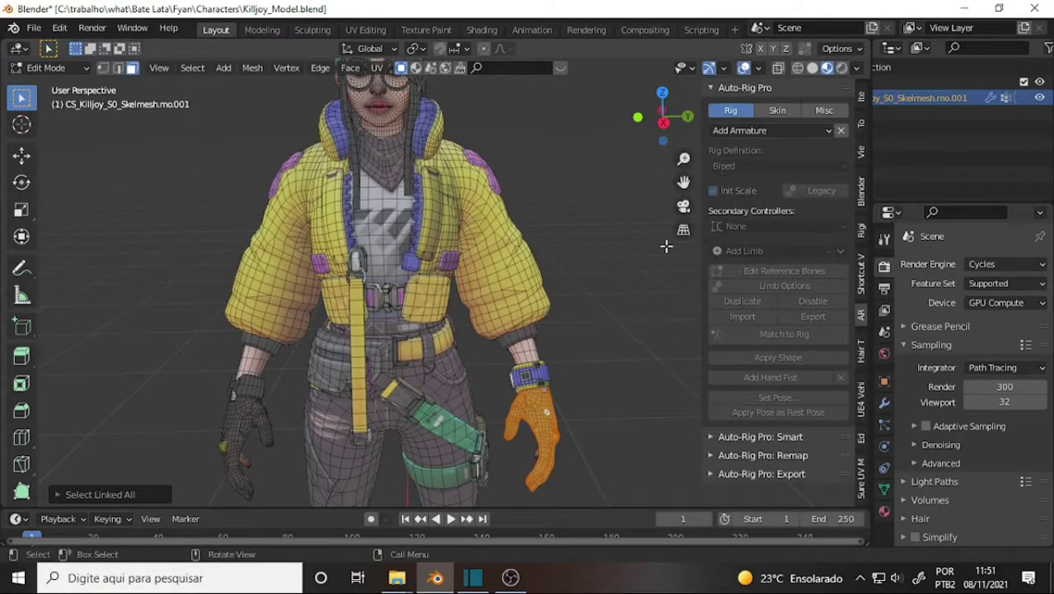
scroll(578, 225, "down", 5)
scroll(578, 228, "up", 5)
scroll(580, 229, "down", 5)
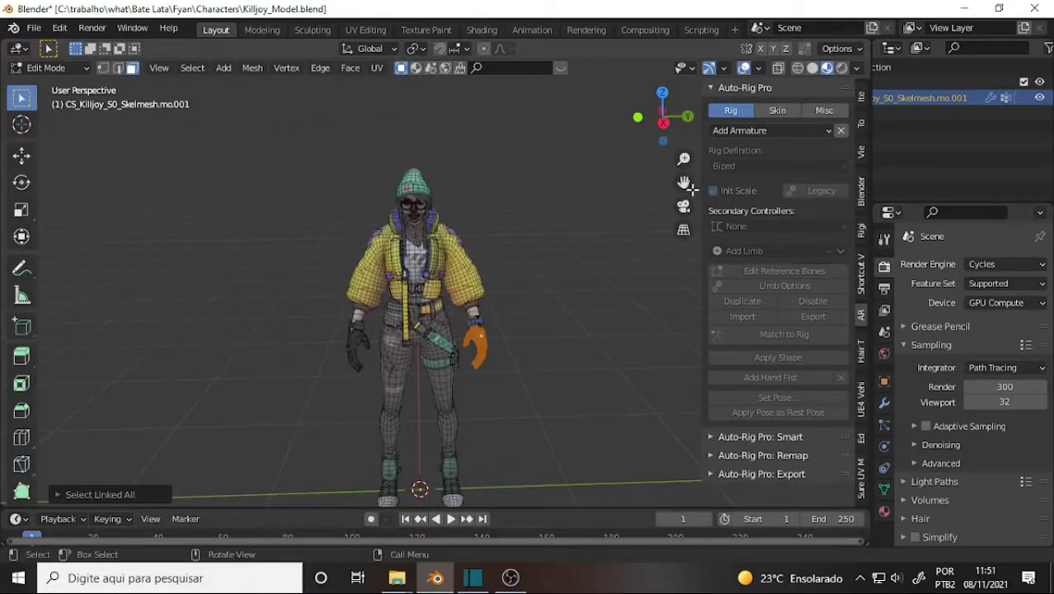
left_click_drag(683, 181, 670, 132)
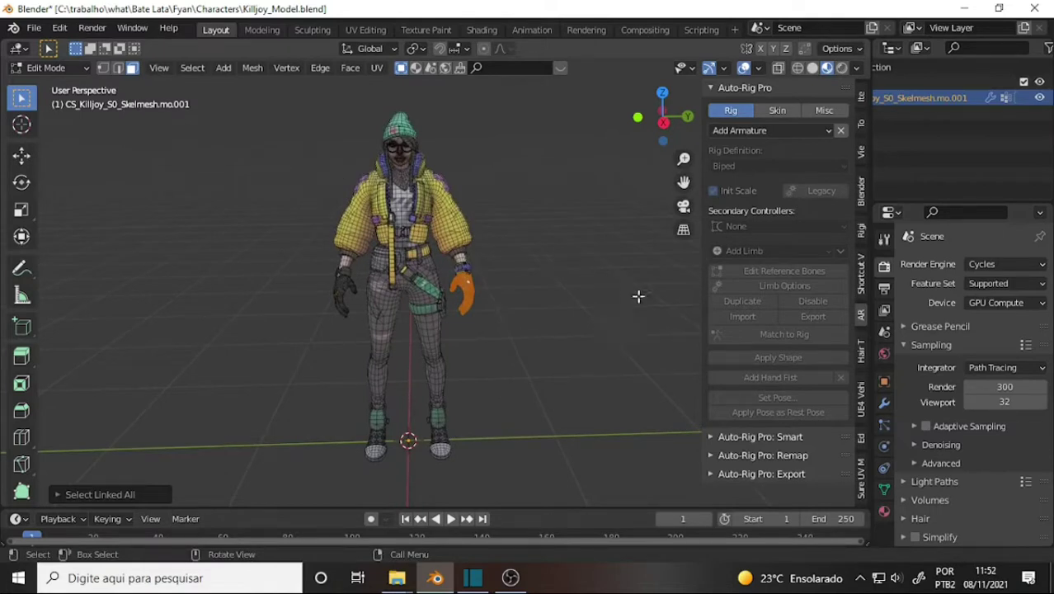
Expand Auto-Rig Pro: Smart and load the selected mesh with Get Selected Objects.
left_click(740, 436)
scroll(778, 331, "down", 1)
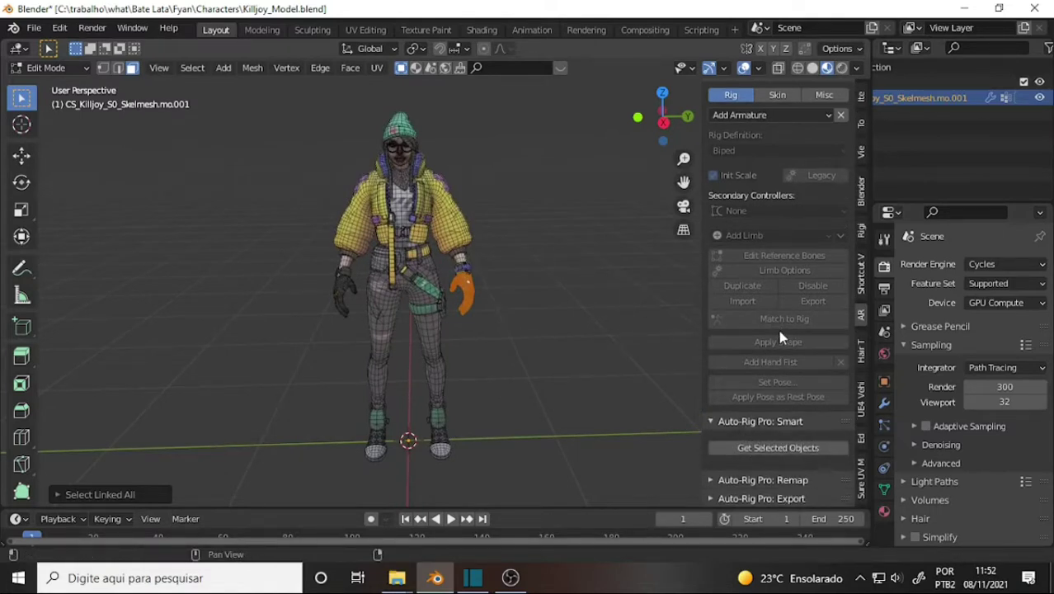
left_click(775, 450)
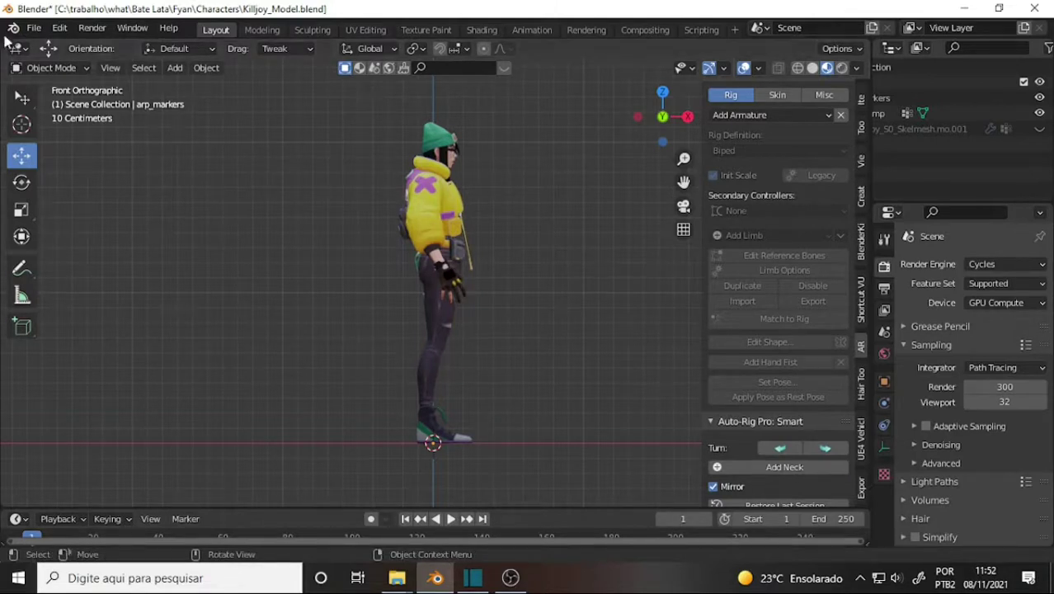
Discard unsaved changes and open Killjoy_ARP.blend from the staff Killjoy folder under Bate Lata.
left_click(34, 27)
mouse_move(69, 76)
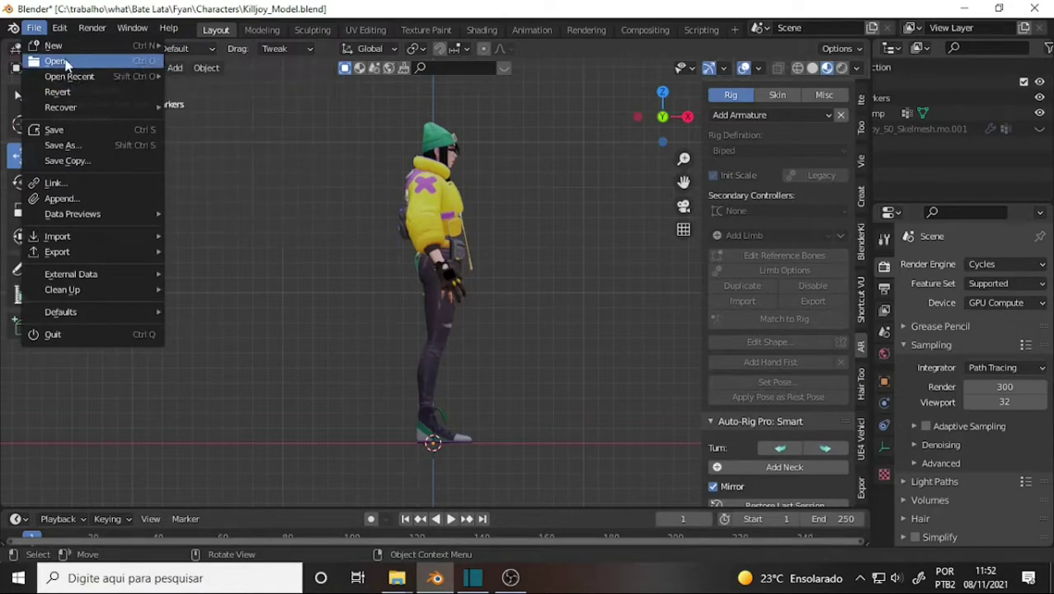
left_click(67, 63)
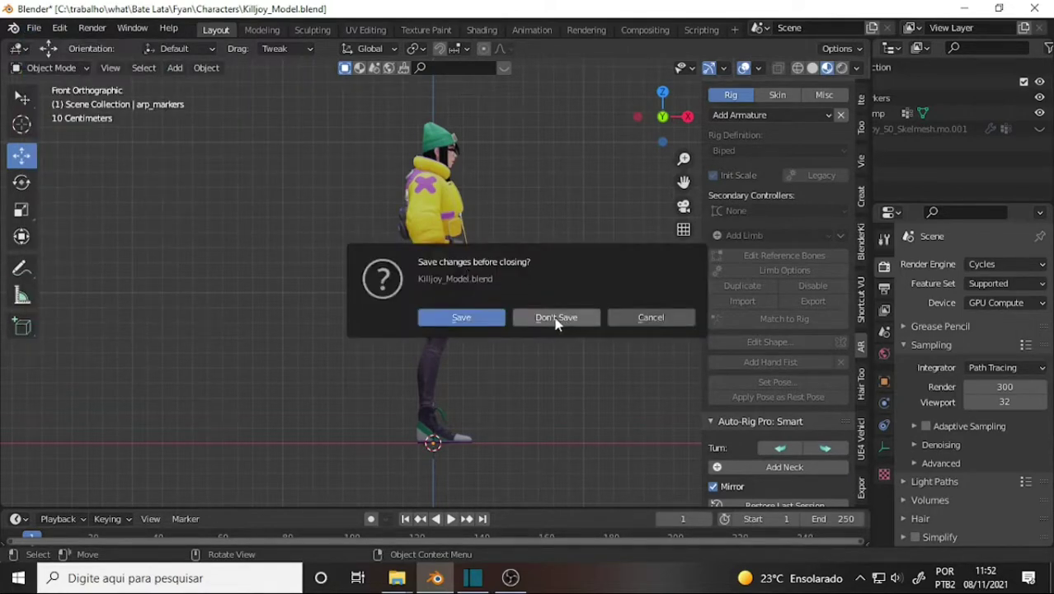
left_click(555, 320)
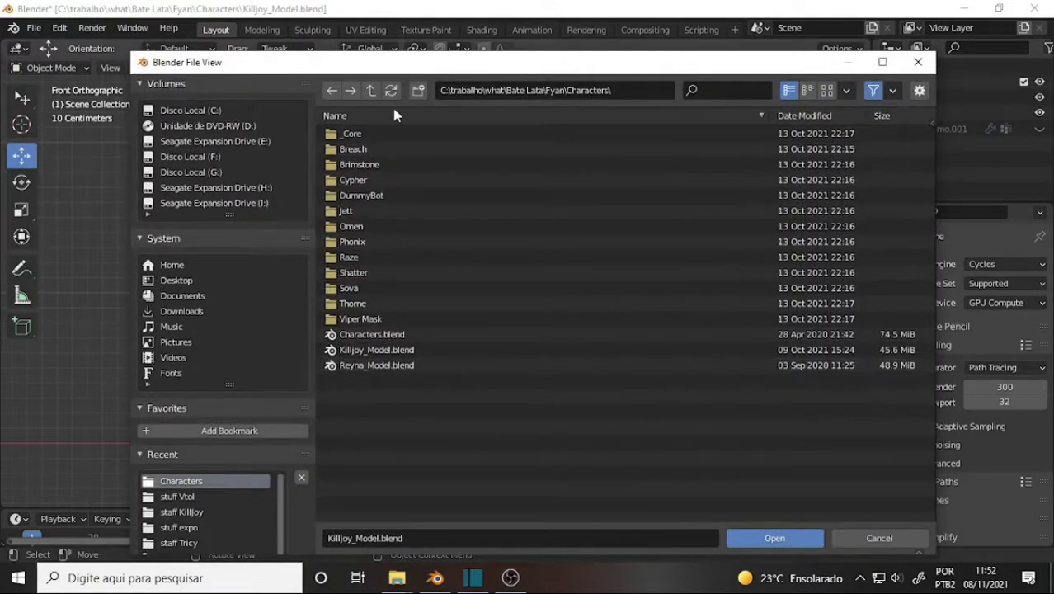
left_click(371, 90)
left_click(370, 91)
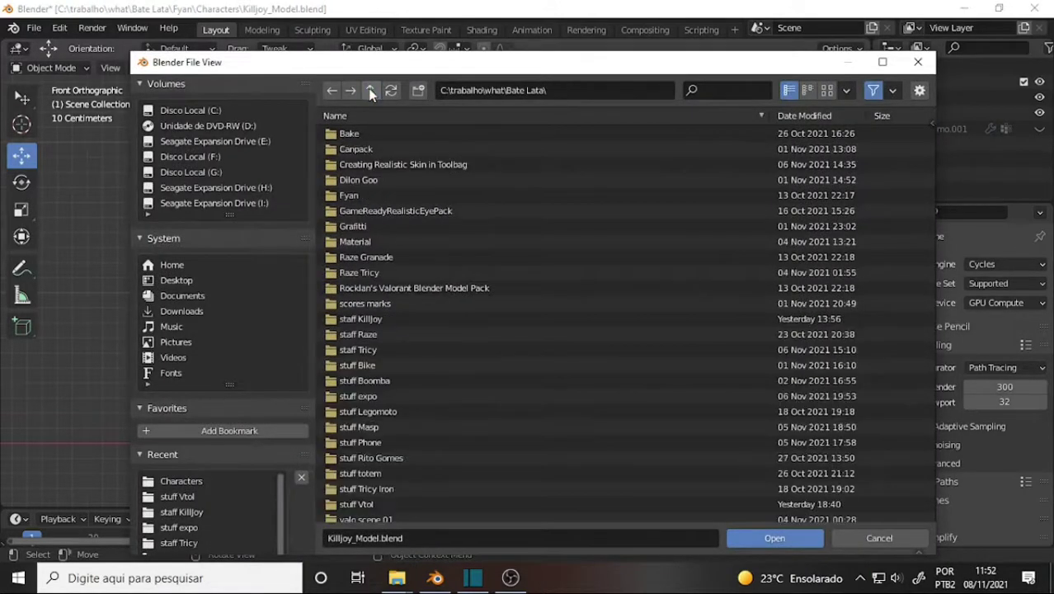
double_click(361, 318)
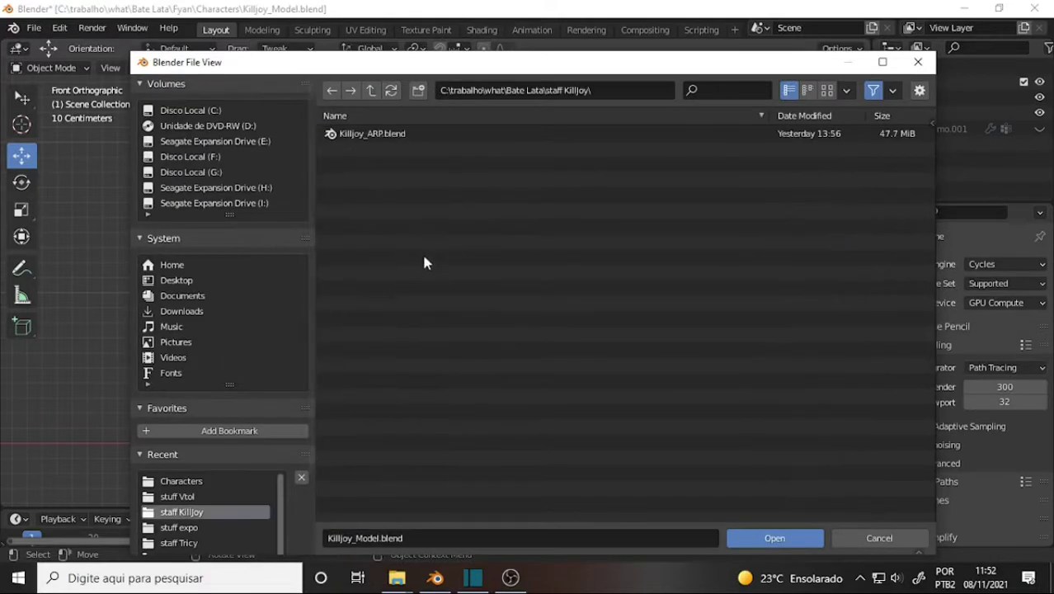
left_click(368, 134)
left_click(775, 538)
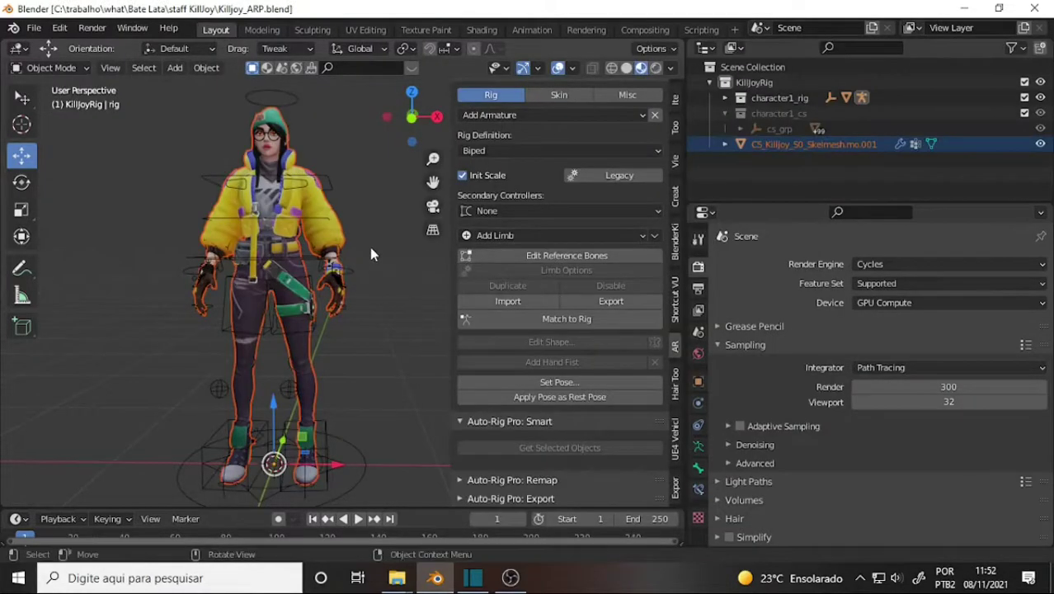
Narrow the rigging sidebar and switch the viewport to grey Solid shading.
scroll(368, 243, "up", 3)
scroll(368, 241, "up", 2)
scroll(368, 241, "down", 3)
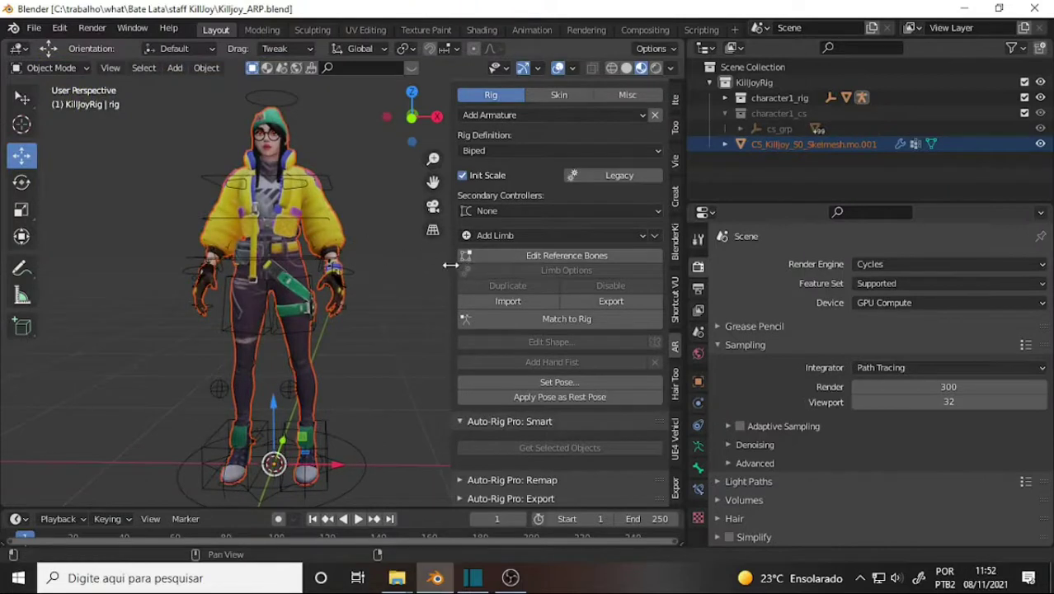
mouse_move(452, 265)
left_mouse_down()
mouse_move(651, 265)
mouse_move(620, 265)
left_mouse_up()
key("z")
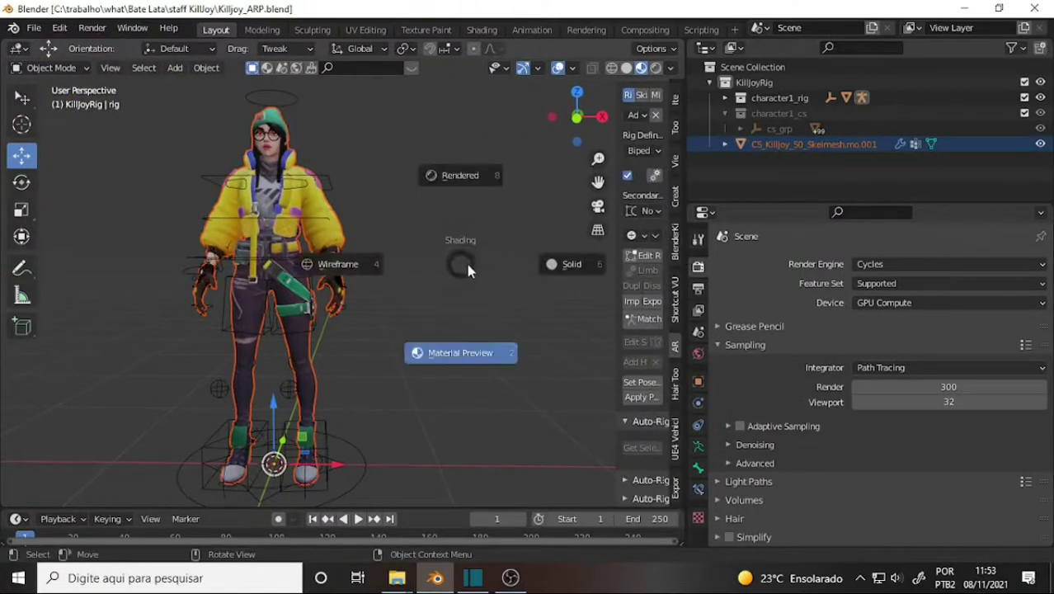
left_click(556, 265)
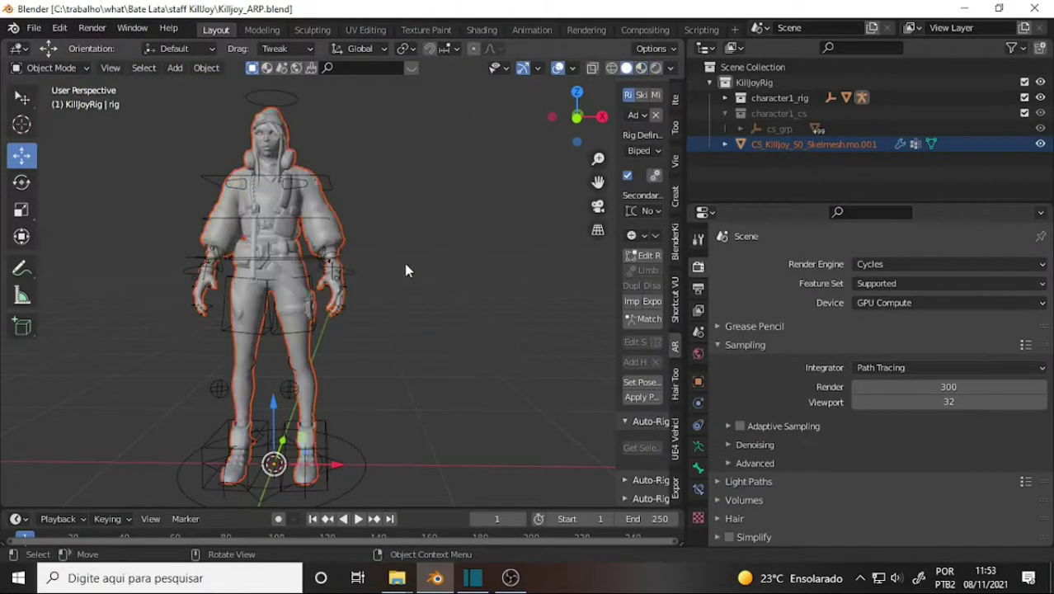
Orbit and zoom around the character's hands and legs to inspect the rig controls.
scroll(405, 269, "up", 4)
scroll(404, 270, "up", 3)
mouse_move(401, 269)
middle_mouse_down()
mouse_move(256, 283)
mouse_move(113, 262)
mouse_move(293, 278)
mouse_move(419, 267)
middle_mouse_up()
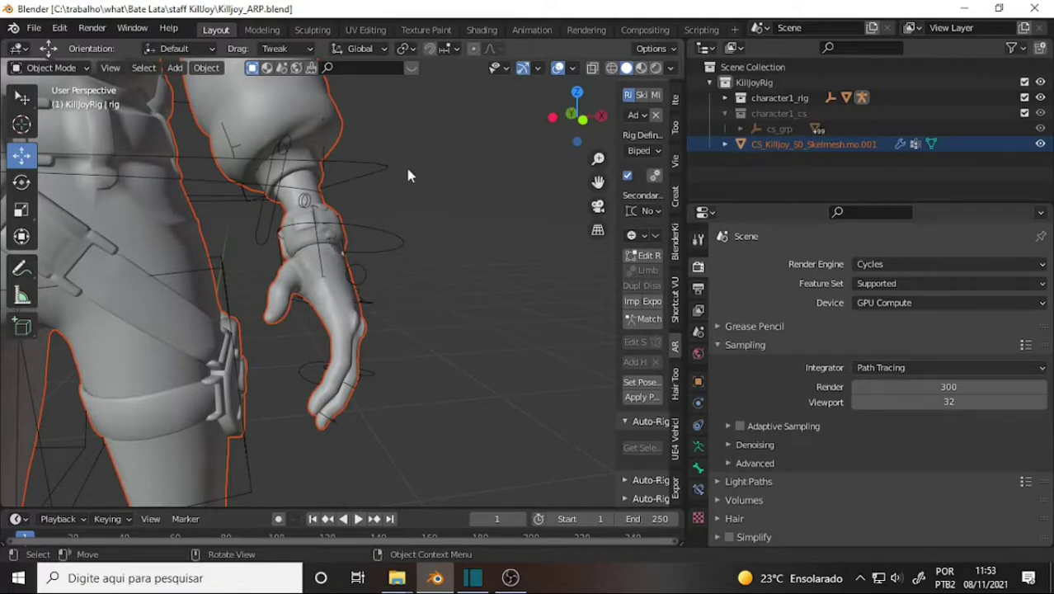
scroll(490, 230, "down", 3)
scroll(495, 234, "down", 2)
scroll(498, 239, "down", 2)
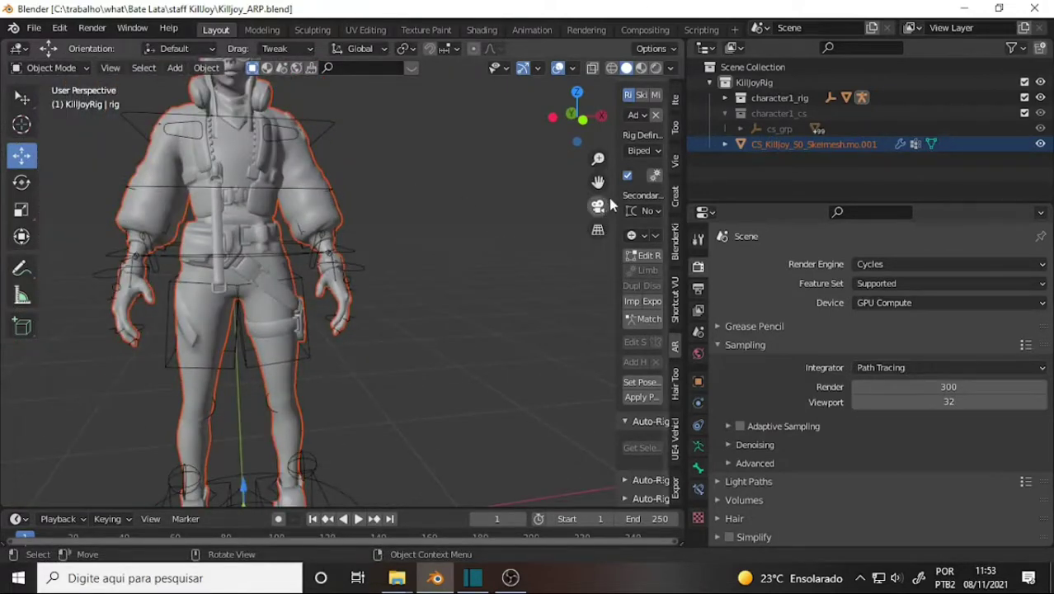
scroll(505, 224, "up", 2)
scroll(503, 220, "up", 2)
scroll(503, 227, "up", 1)
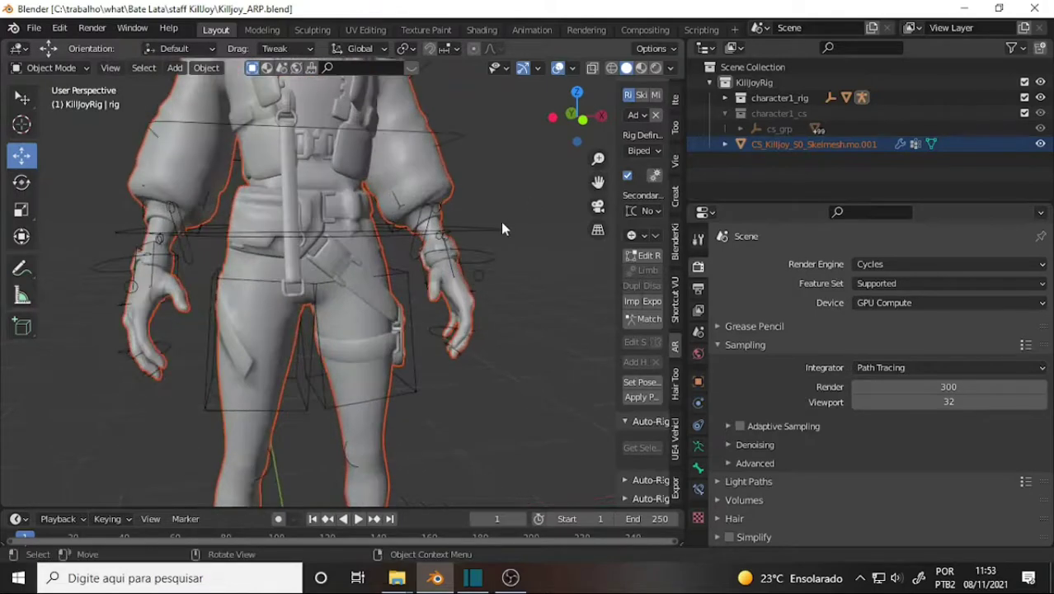
mouse_move(500, 222)
middle_mouse_down()
mouse_move(396, 139)
mouse_move(488, 232)
middle_mouse_up()
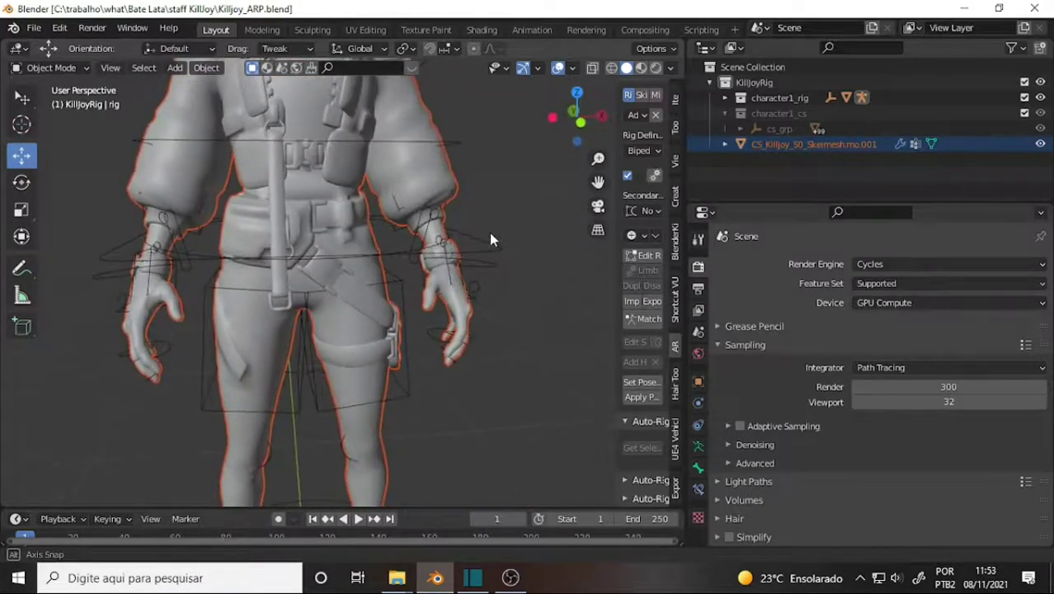
scroll(499, 238, "down", 2)
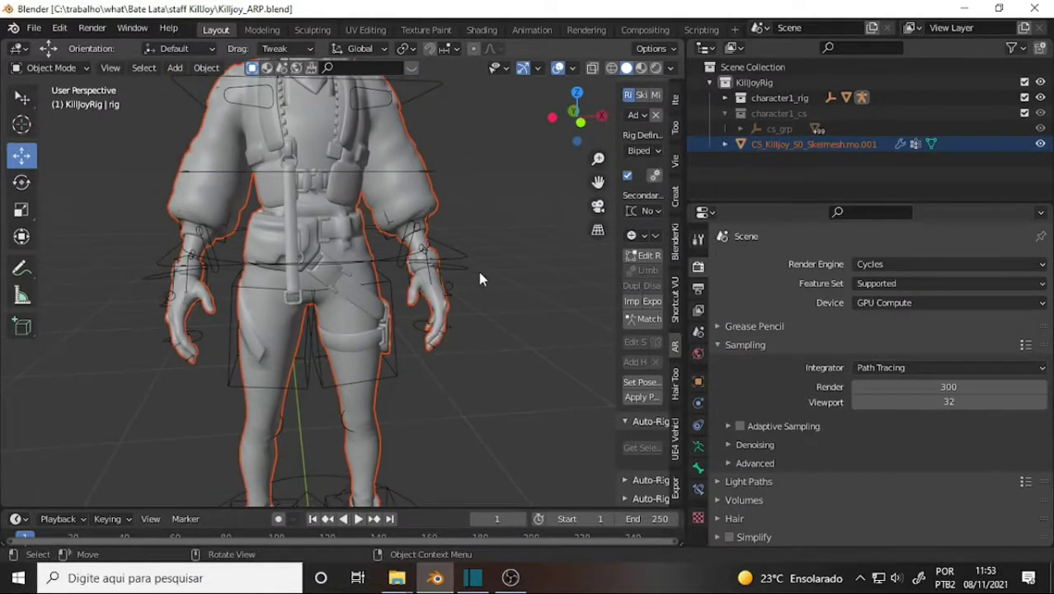
Select the Killjoy rig and switch it into Pose Mode.
left_click(463, 266)
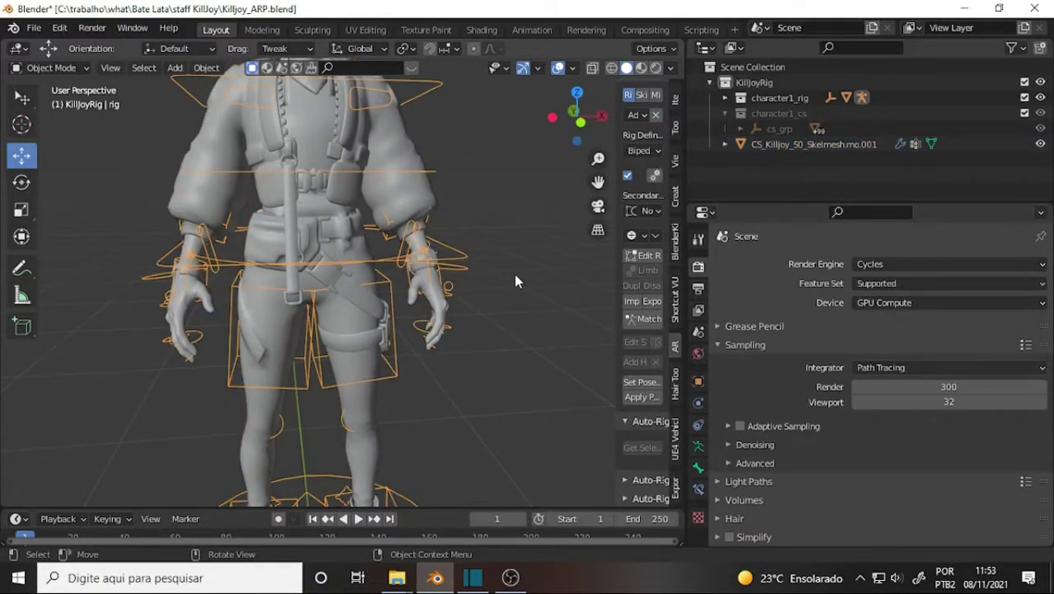
left_click(51, 67)
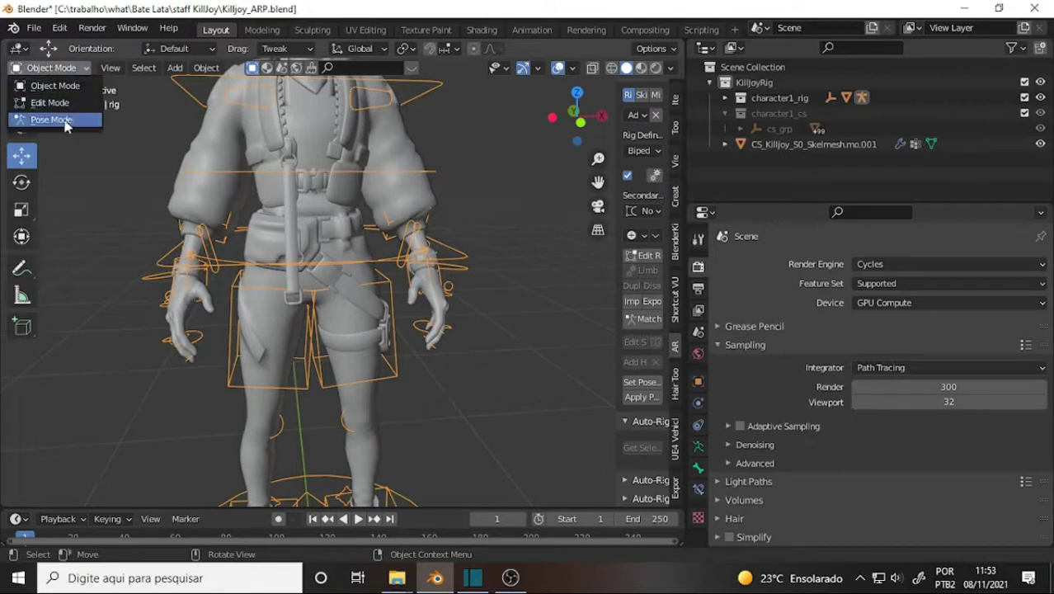
left_click(46, 115)
scroll(464, 230, "down", 2)
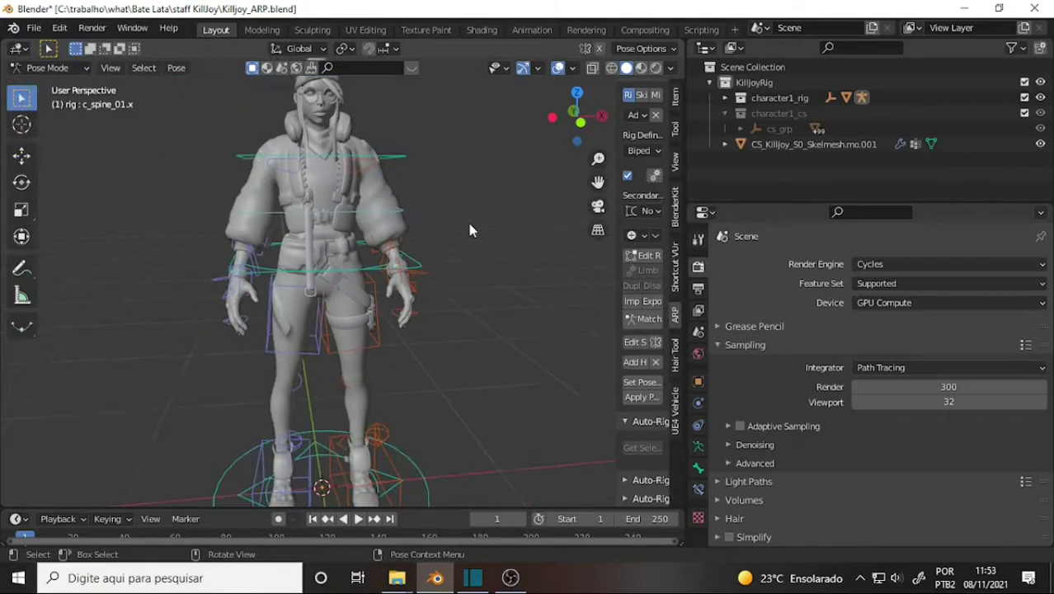
Test-rotate the left thumb bone and the root control, cancelling both rotations.
left_click(421, 276)
key("r")
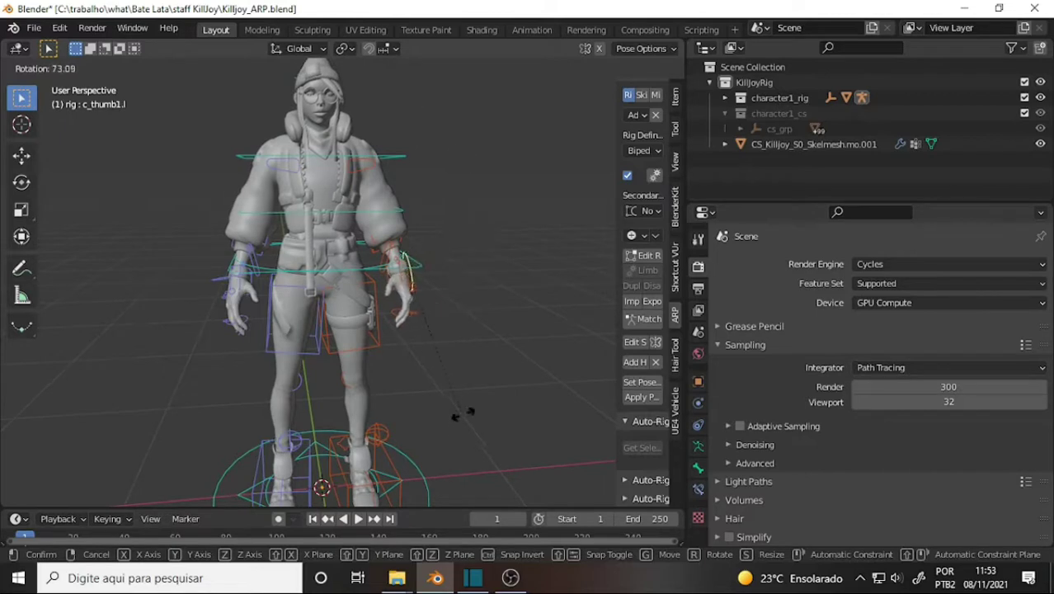
right_click(463, 295)
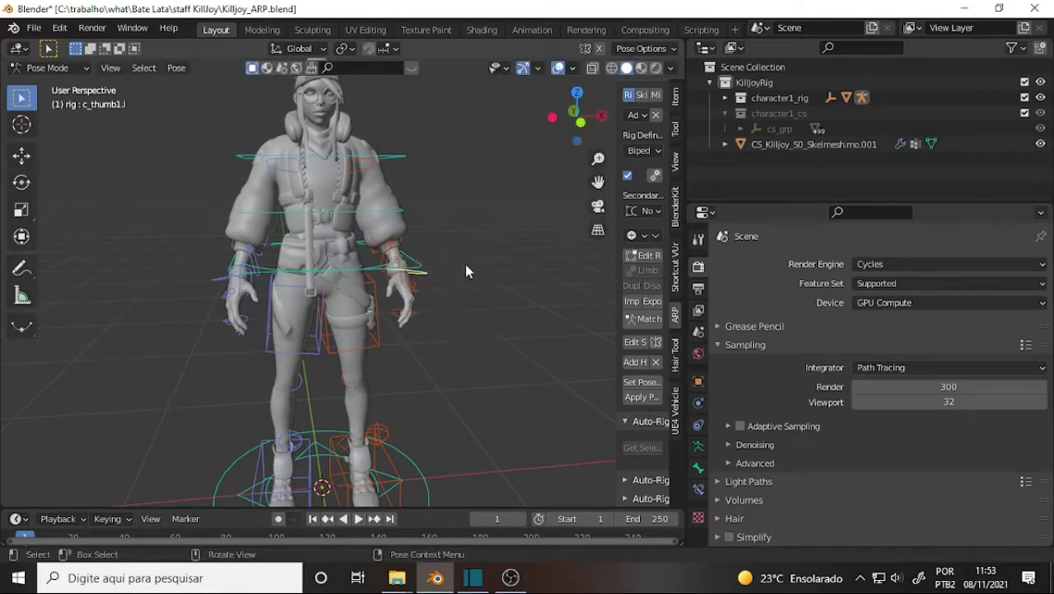
left_click(414, 266)
key("r")
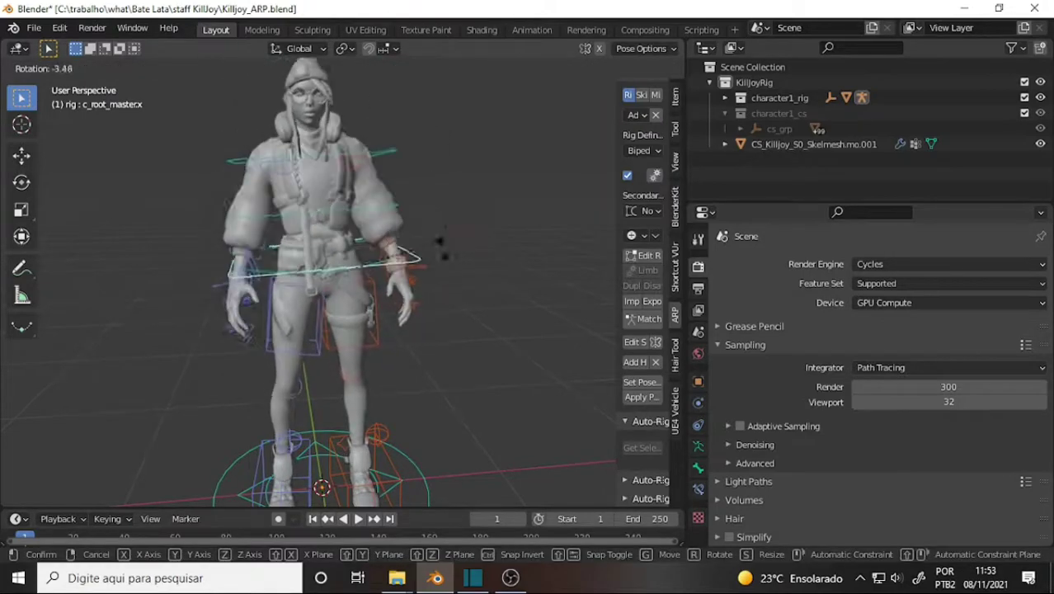
key("r")
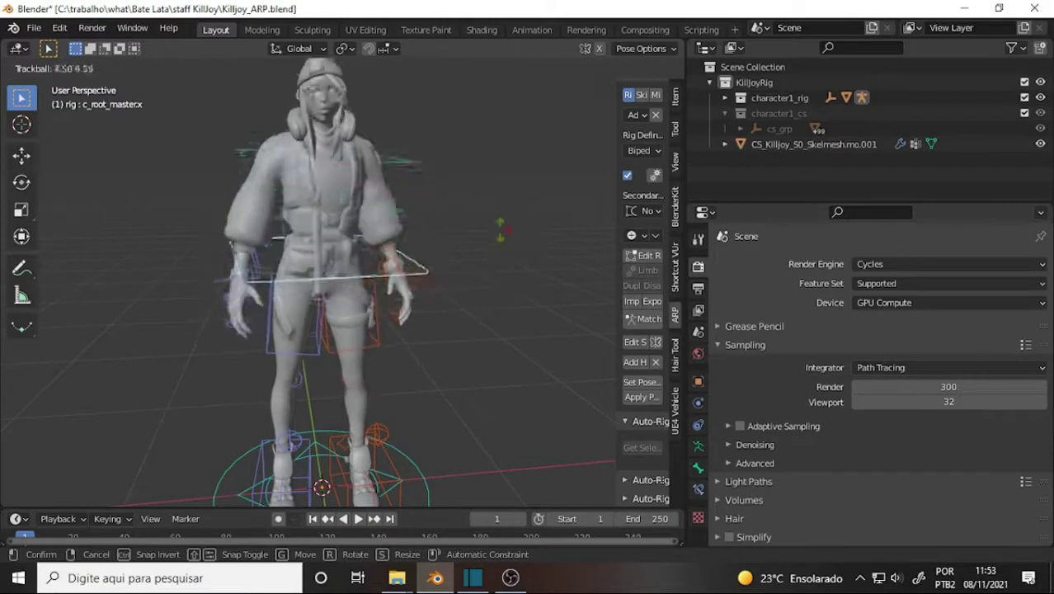
key("Escape")
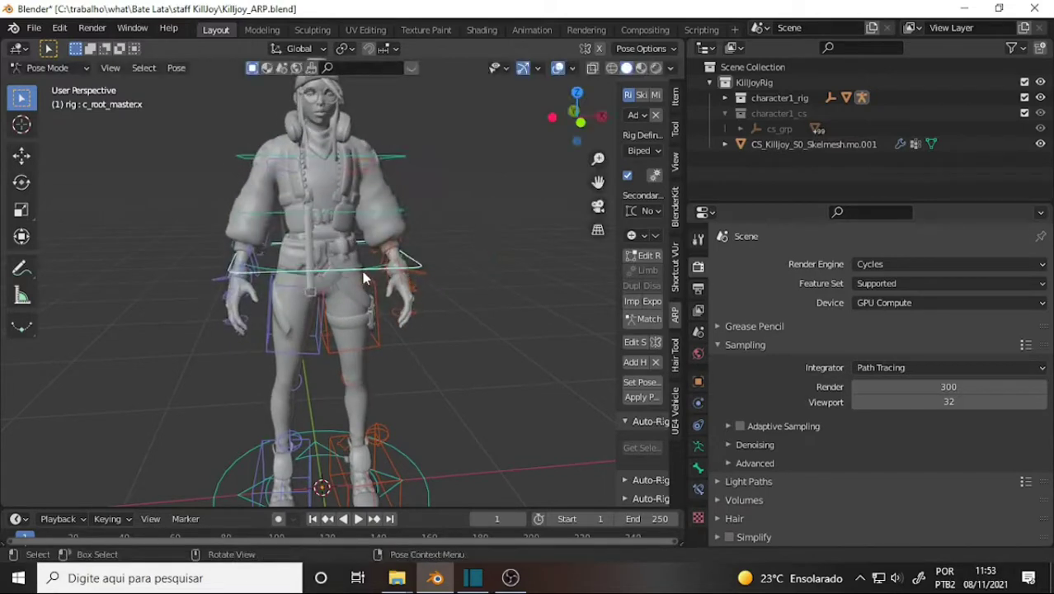
Move the root control to lower the character, then select the middle finger base bone.
key("g")
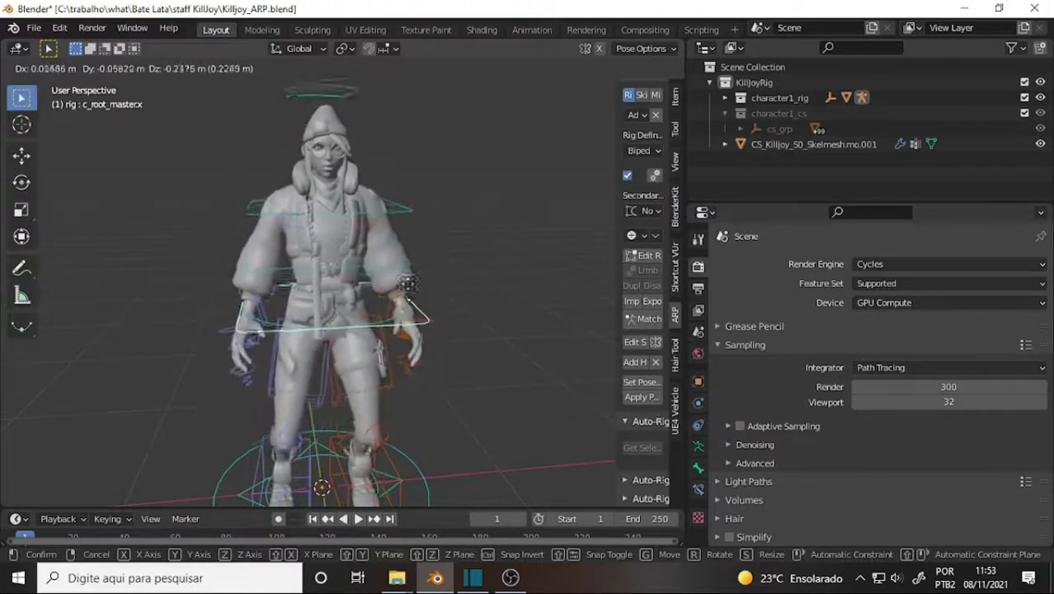
left_click(407, 307)
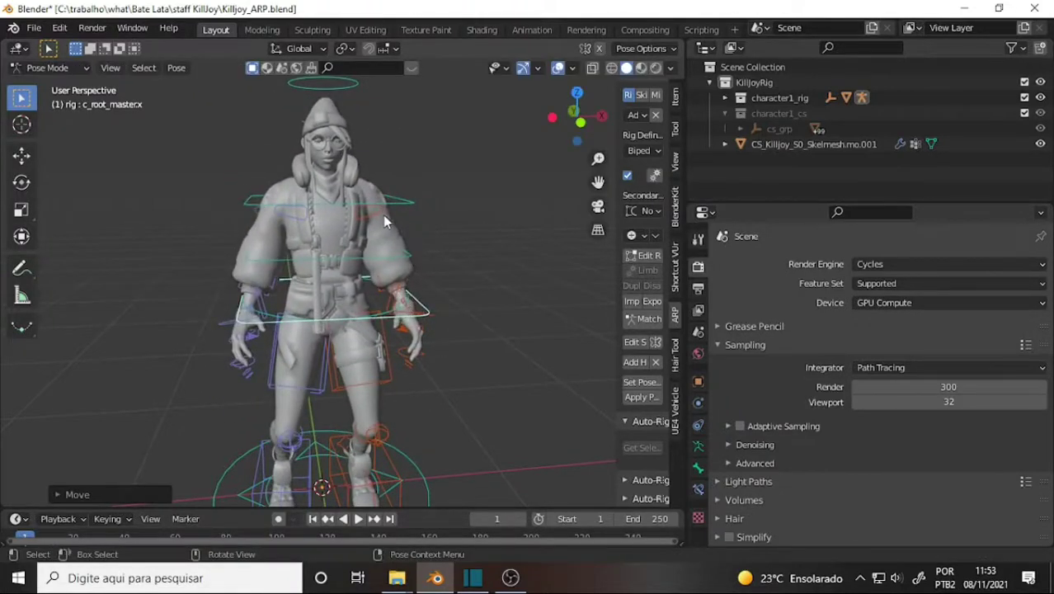
left_click(398, 292)
Test-rotate the left pinky and left shoulder bones, cancelling each rotation.
left_click(394, 305)
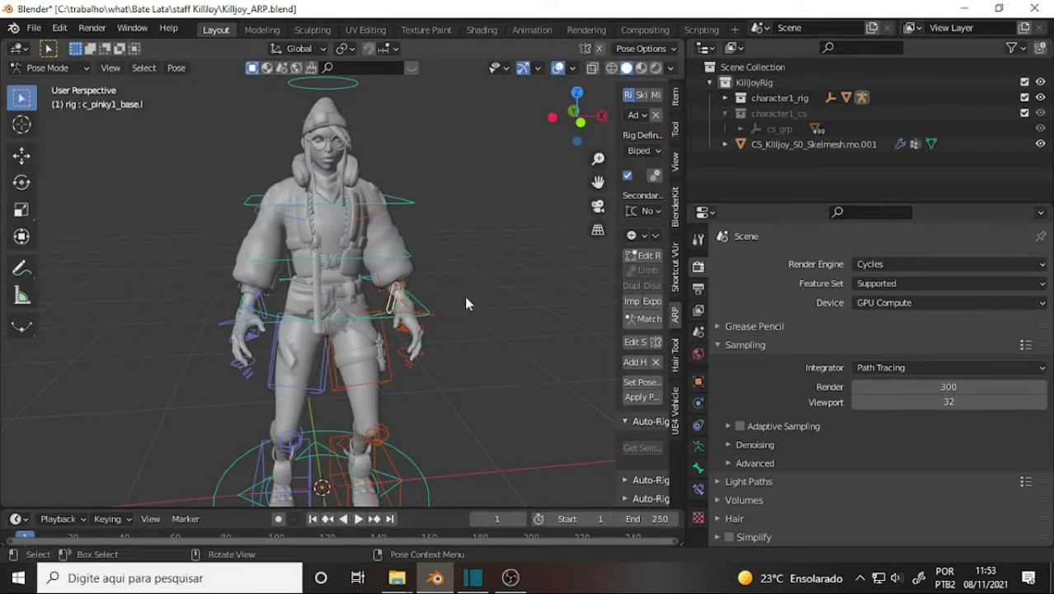
key("r")
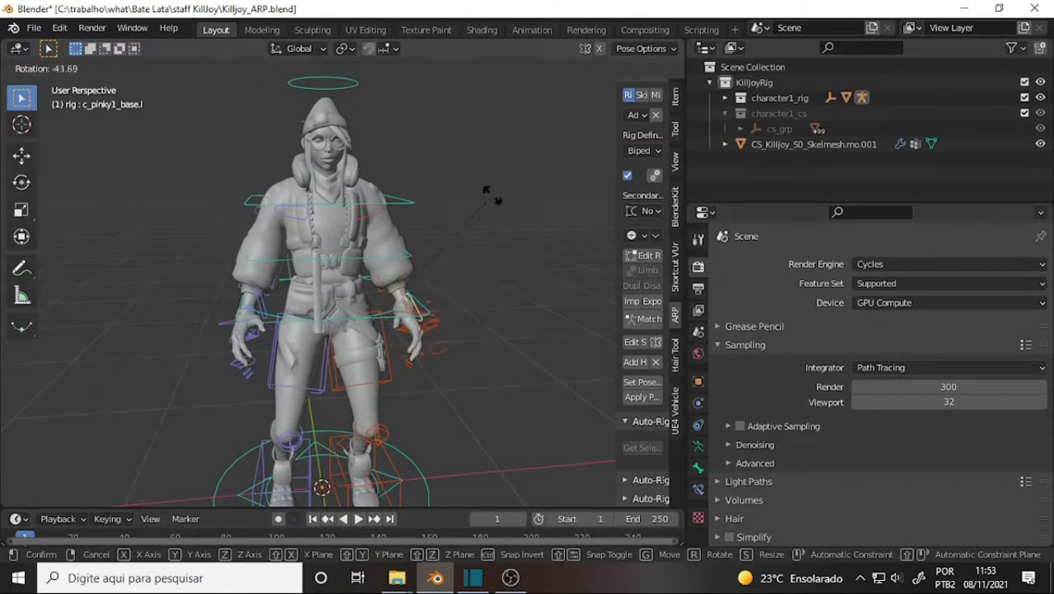
right_click(472, 188)
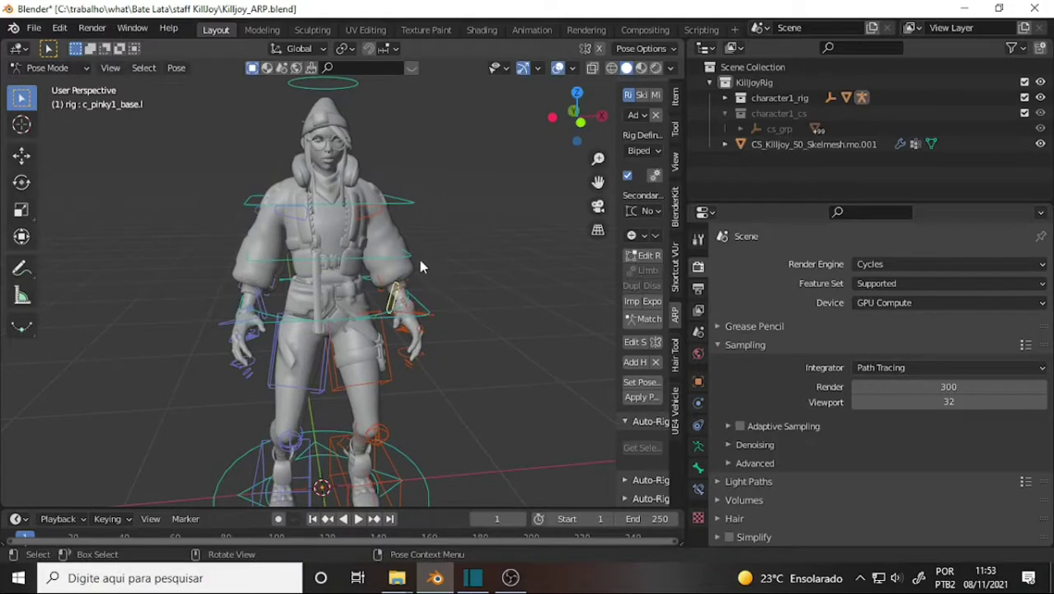
scroll(418, 266, "up", 2)
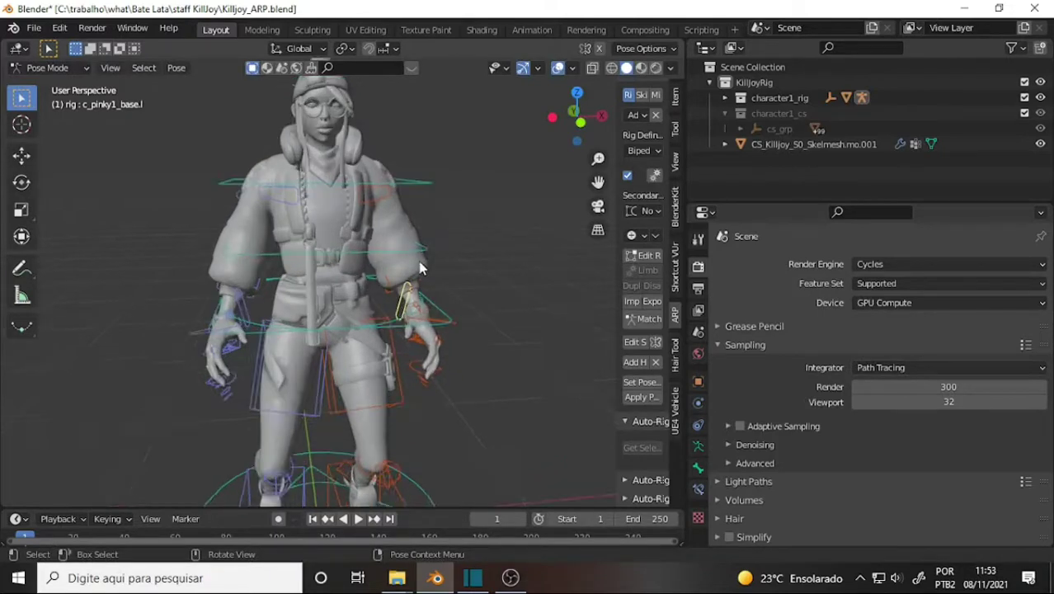
left_click(379, 202)
key("r")
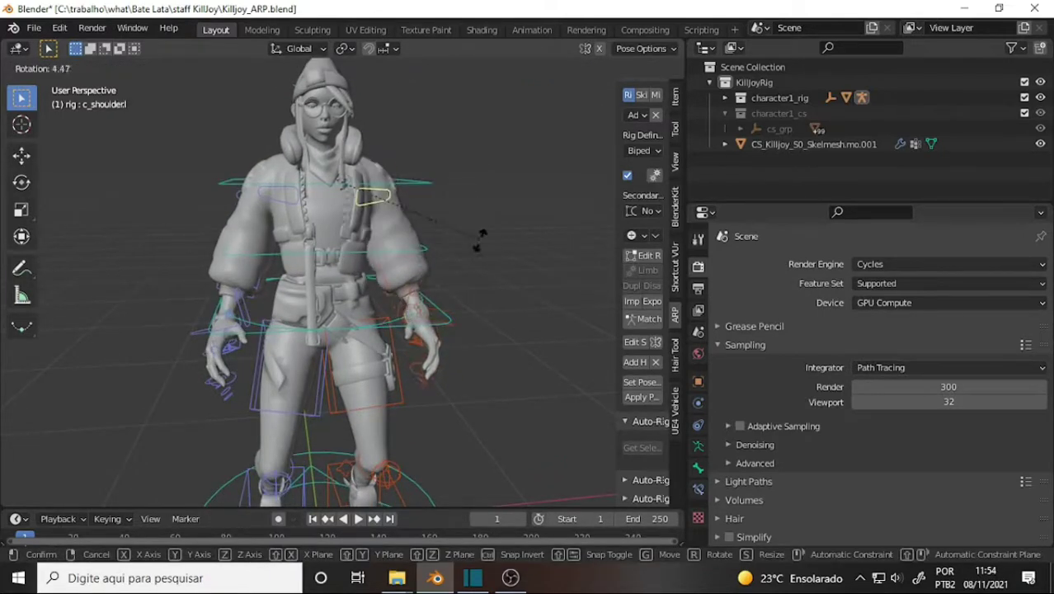
right_click(477, 231)
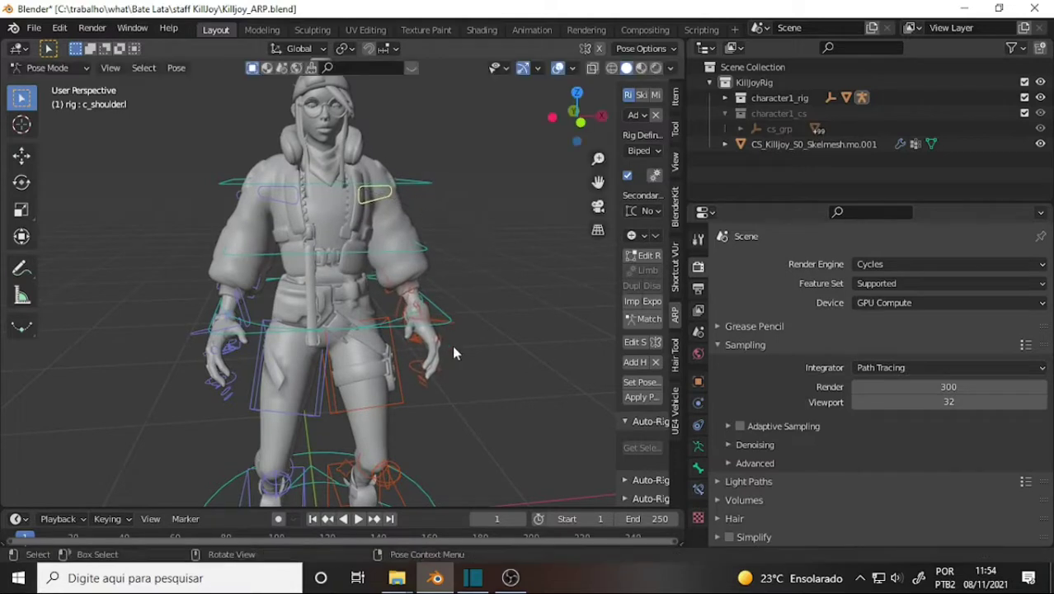
scroll(474, 268, "down", 2)
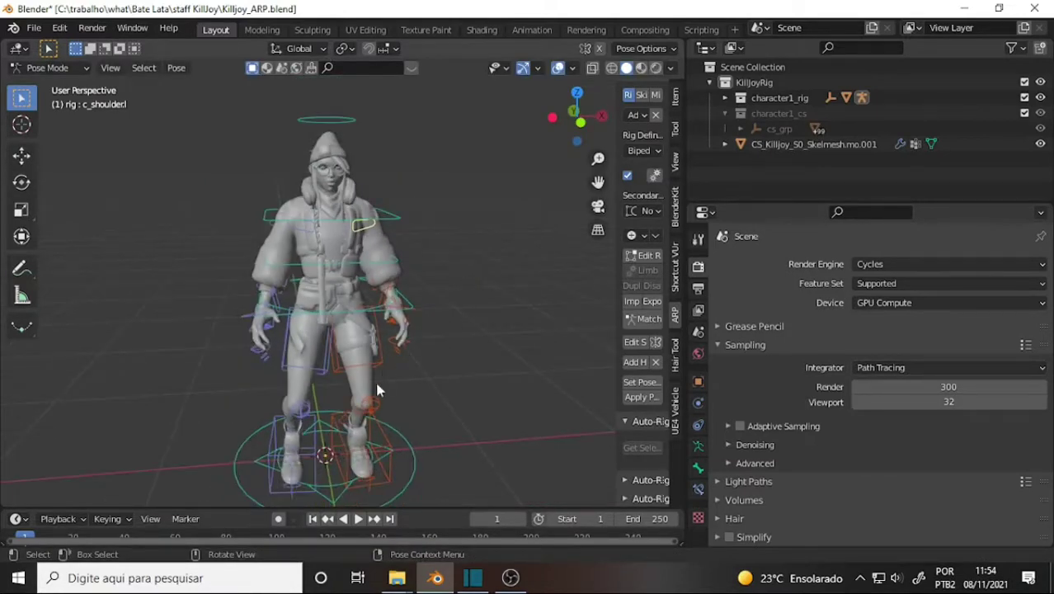
Move the left foot IK control to a new position.
left_click(383, 448)
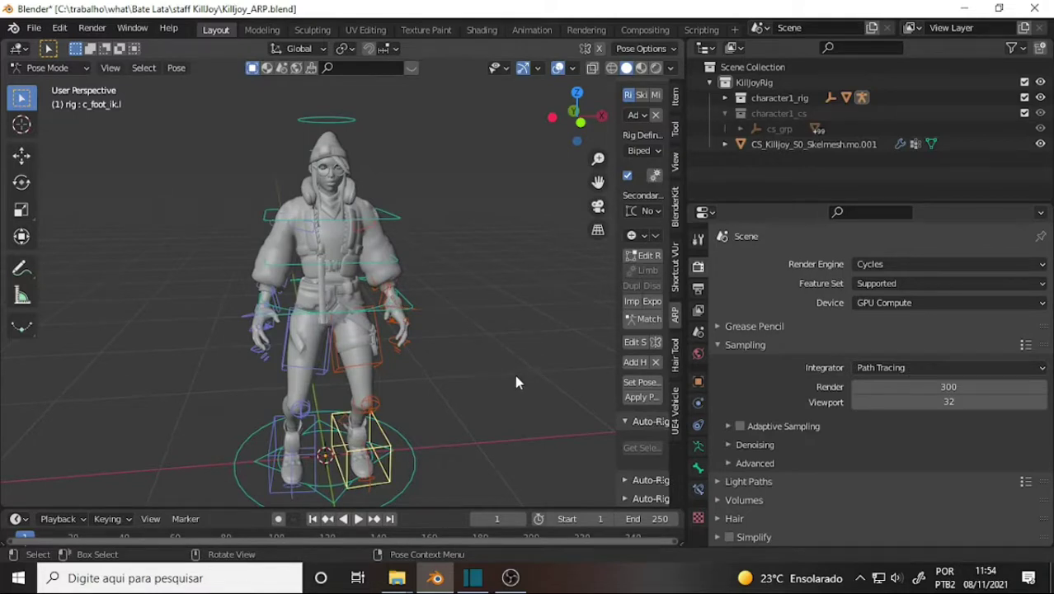
key("r")
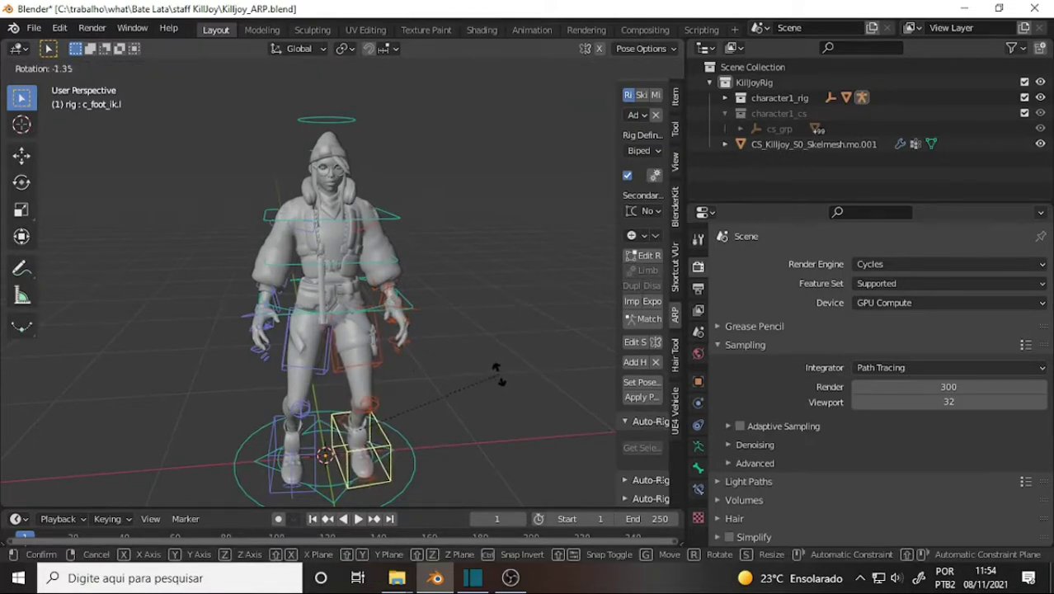
key("g")
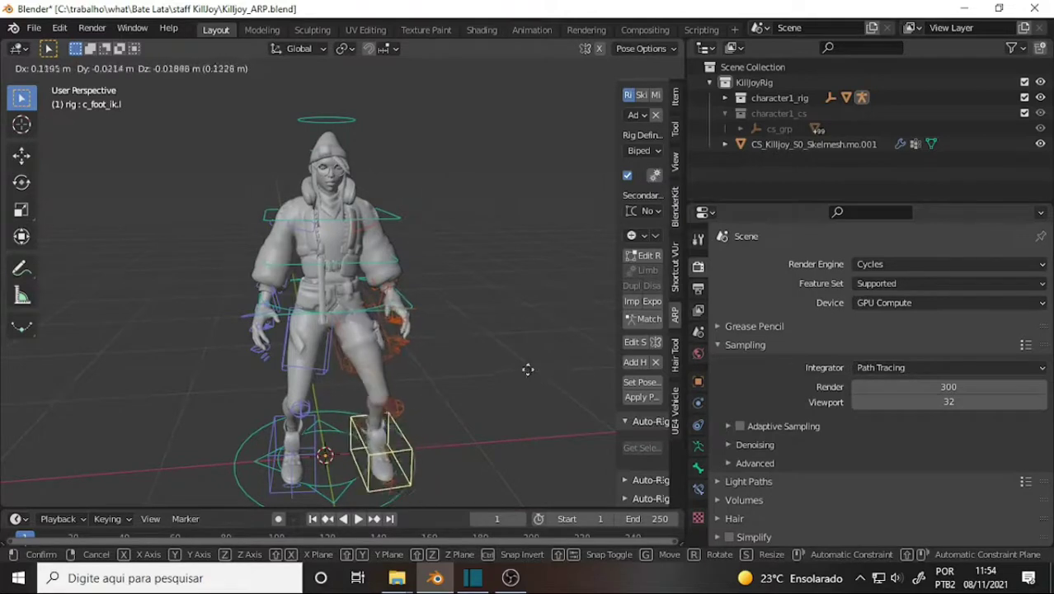
left_click(521, 375)
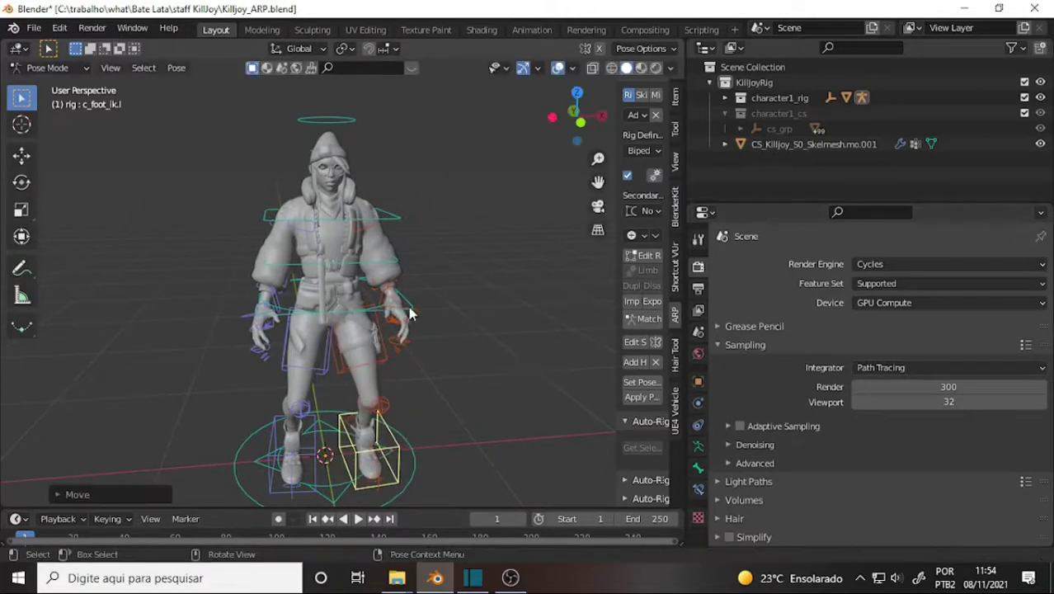
Move the whole rig with its root control and orbit to check the body follows.
left_click(411, 310)
key("g")
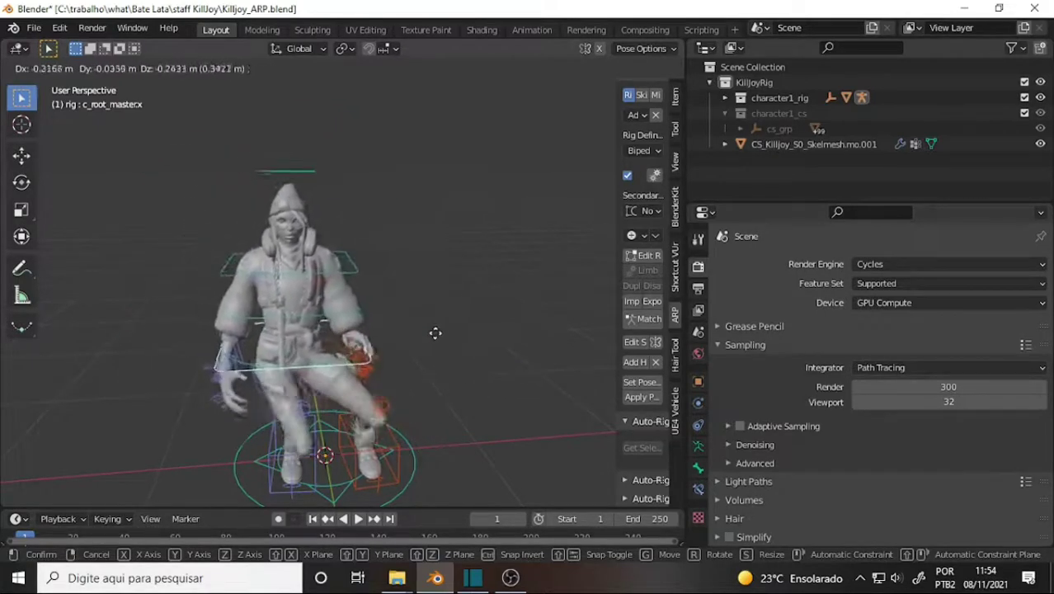
left_click(477, 287)
scroll(463, 265, "up", 2)
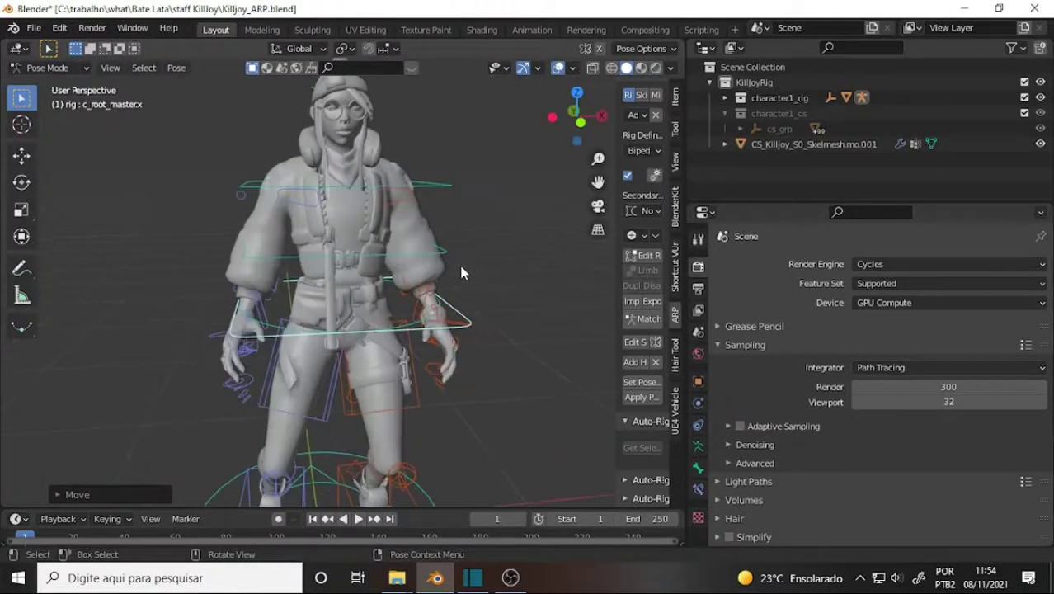
mouse_move(473, 248)
middle_mouse_down()
mouse_move(335, 219)
mouse_move(460, 221)
middle_mouse_up()
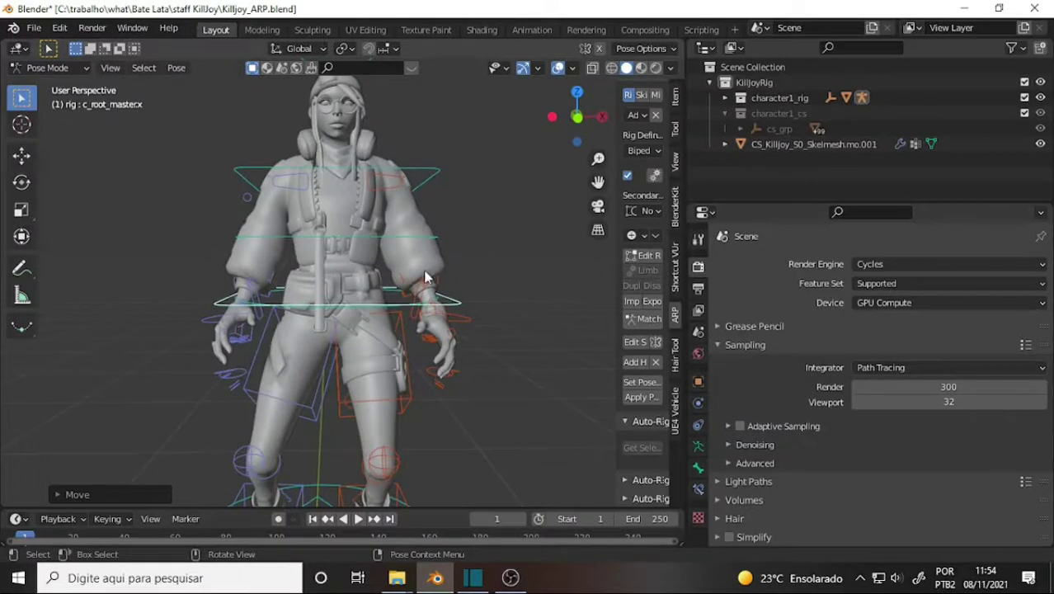
Nudge the left forearm FK bone and try a global-X rotation, which is cancelled.
left_click(405, 300)
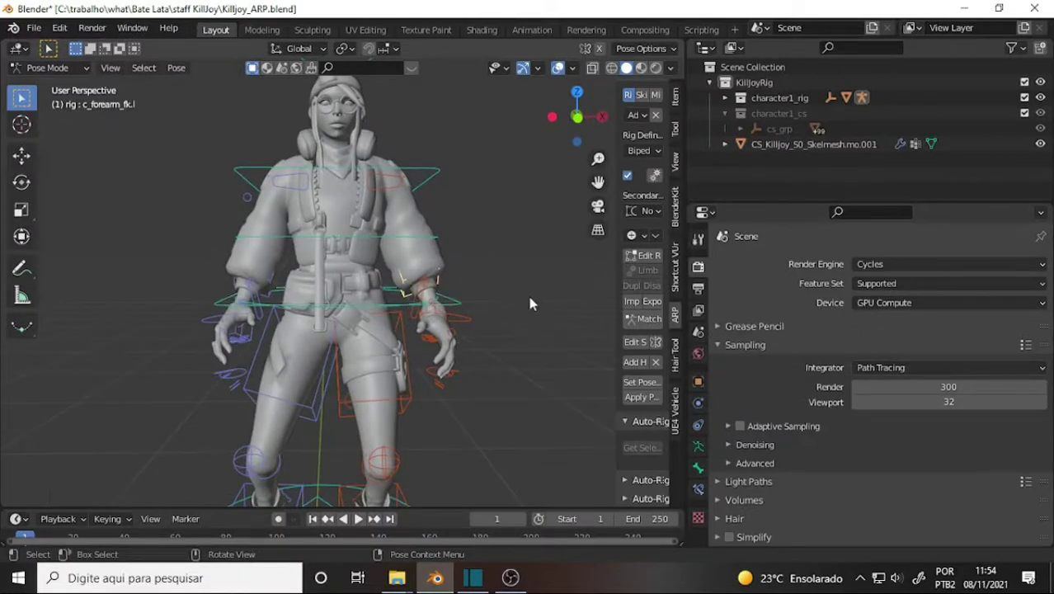
key("r")
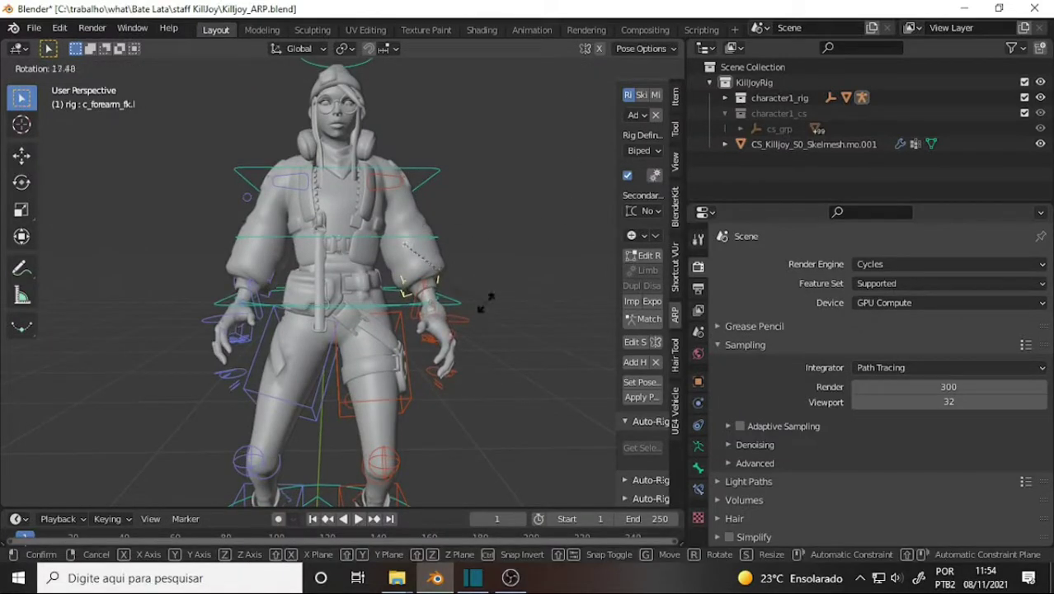
key("g")
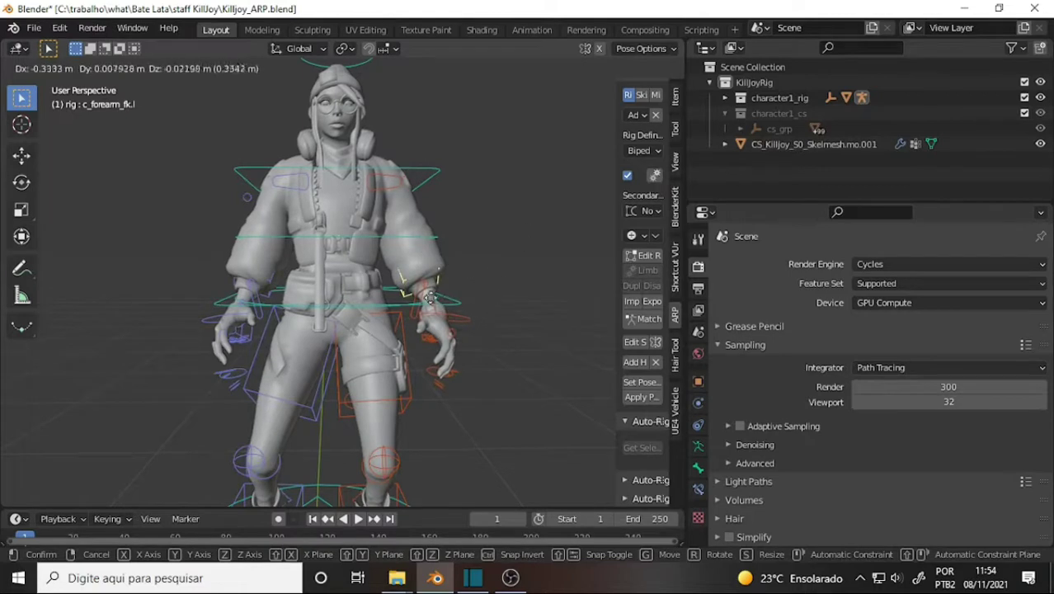
left_click(407, 295)
key("r")
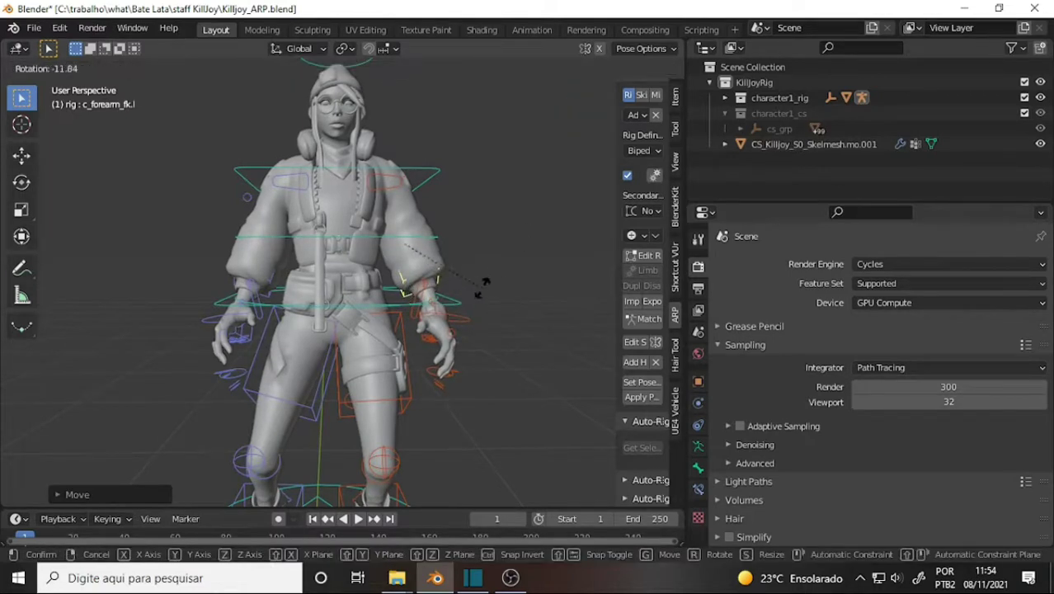
key("x")
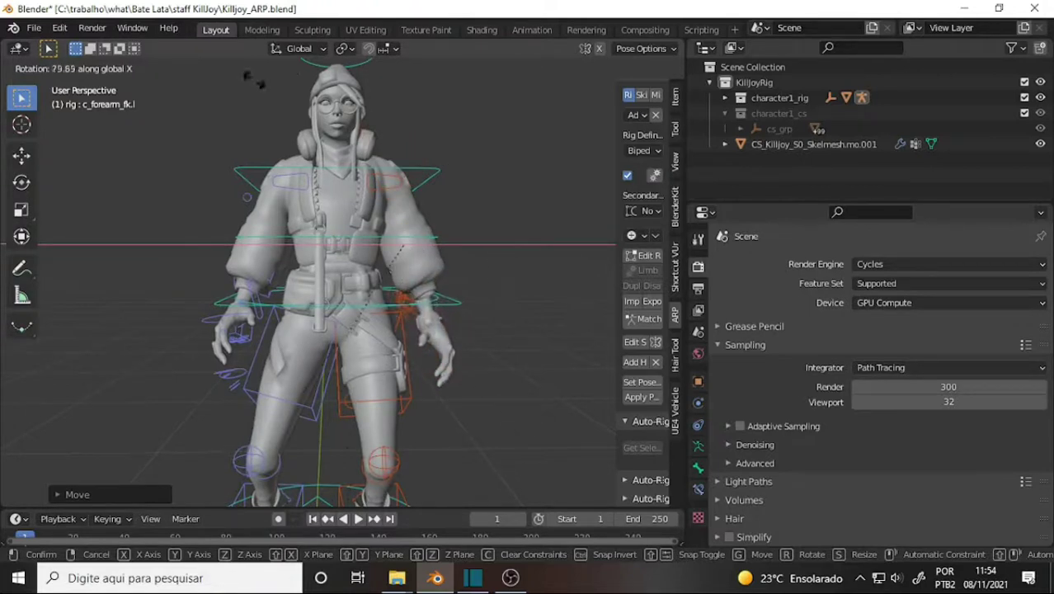
right_click(511, 326)
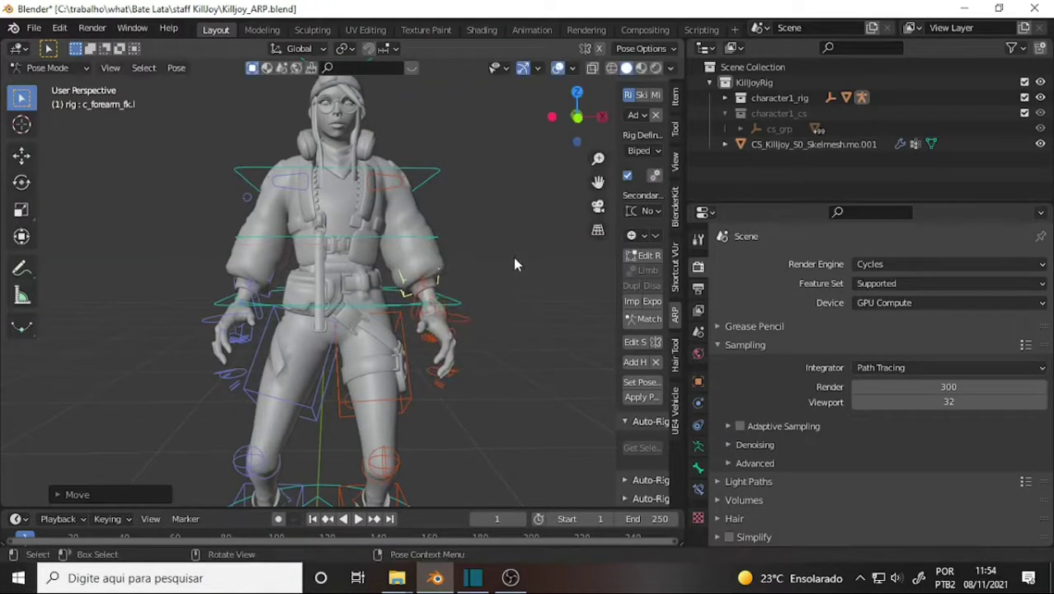
Rotate the left forearm about its local Z axis and orbit to check the pose.
key("r")
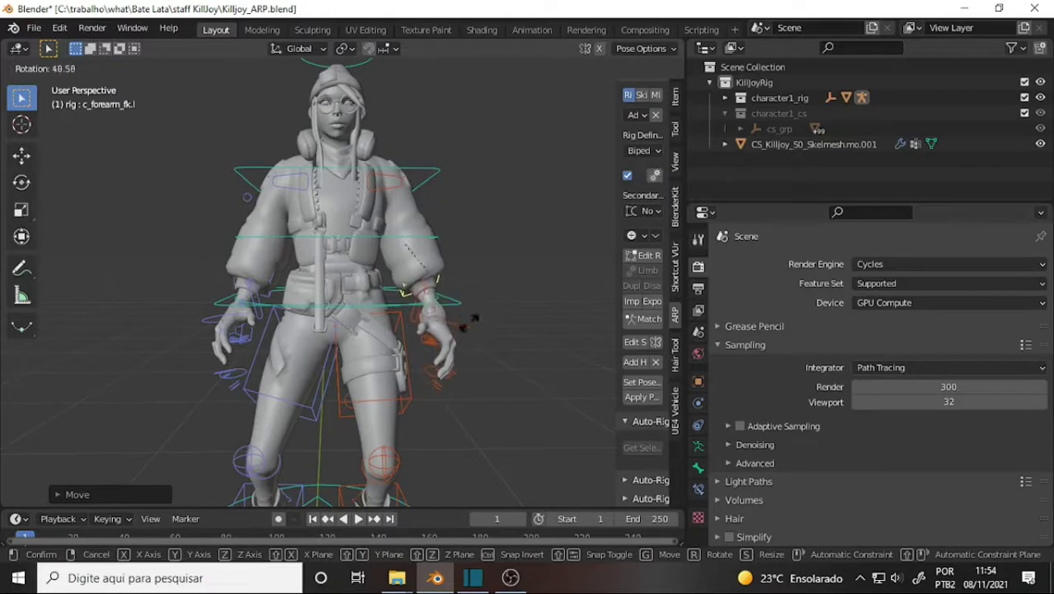
key("z")
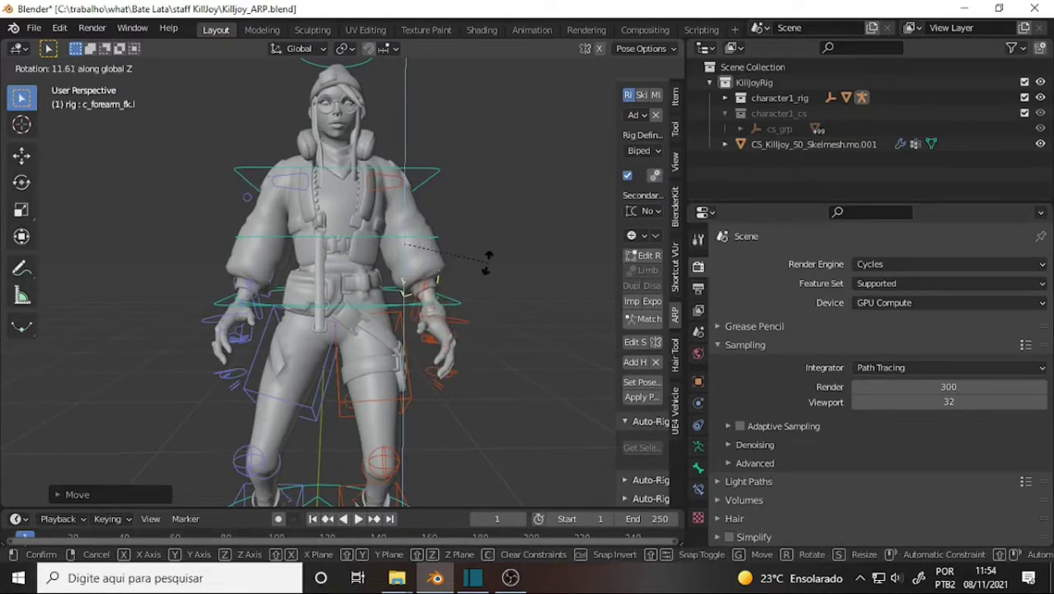
key("y")
key("y")
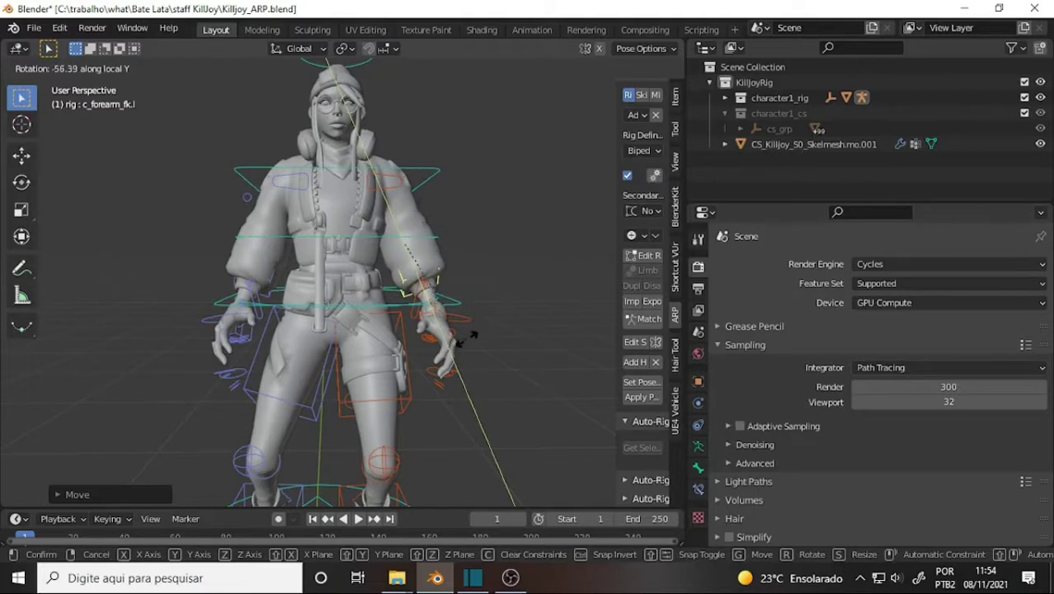
key("z")
key("z")
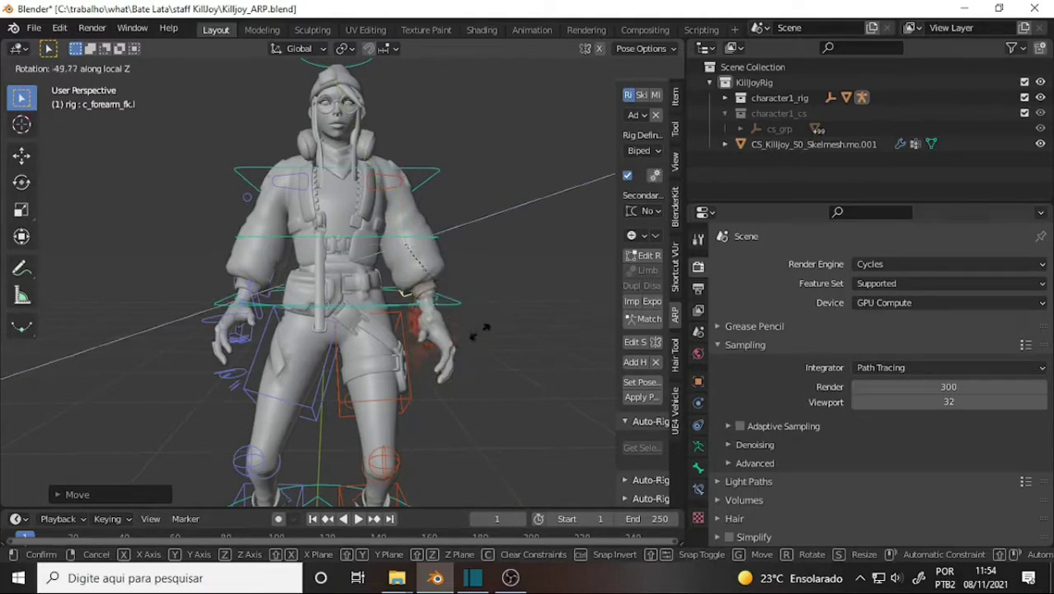
left_click(468, 291)
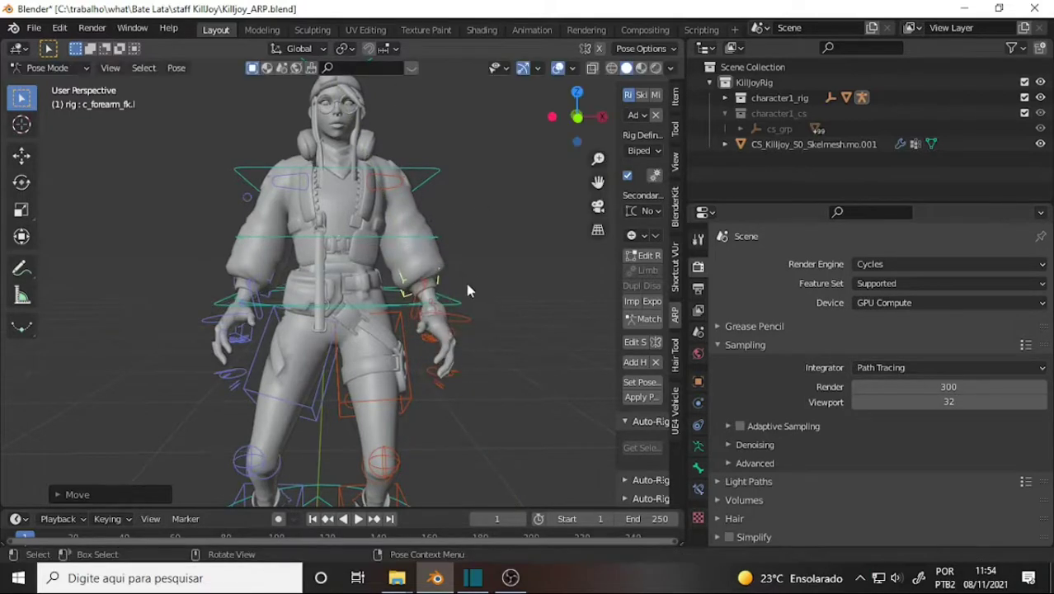
middle_click_drag(458, 292, 434, 300)
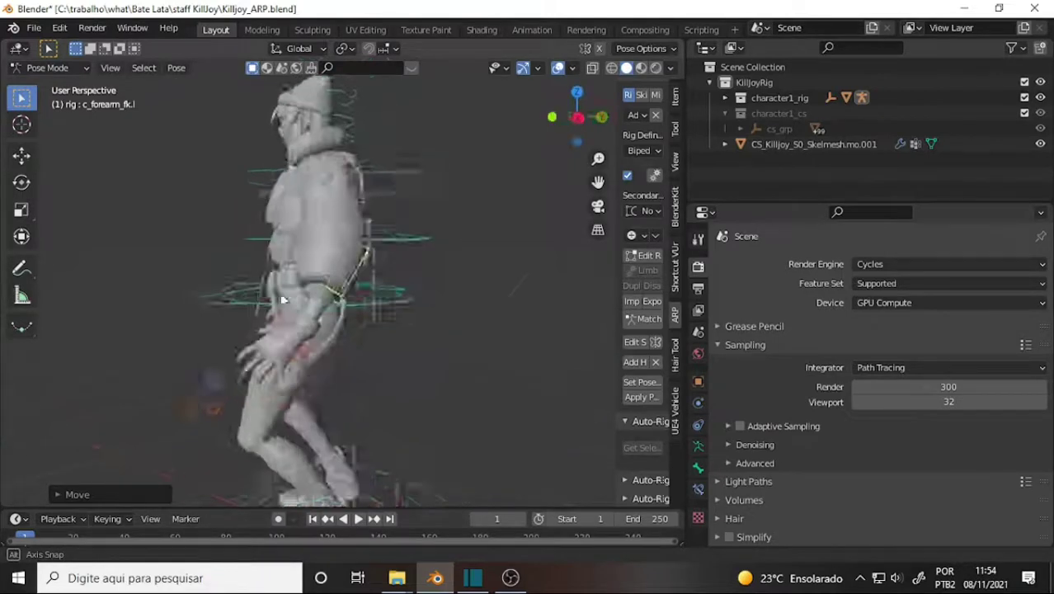
scroll(437, 298, "down", 2)
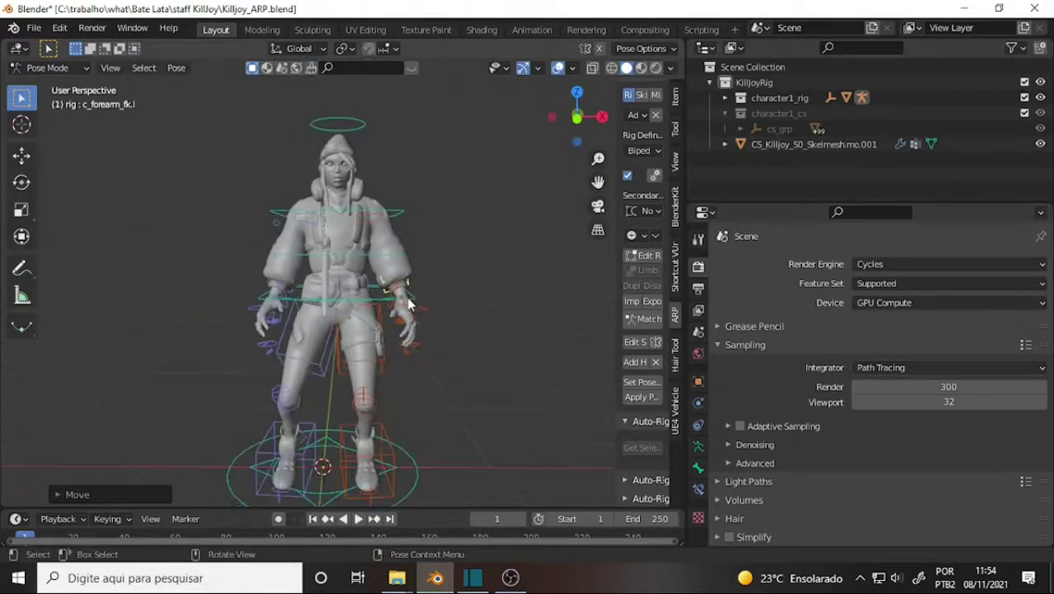
Shift the c_root_master.x control slightly and orbit to a side angle.
left_click(409, 300)
key("g")
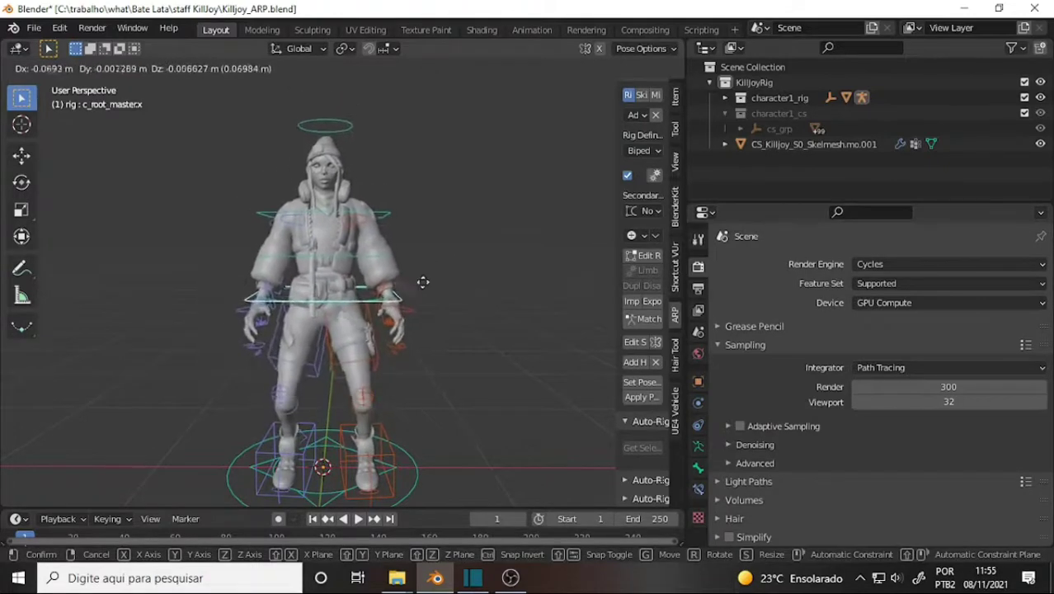
left_click(438, 283)
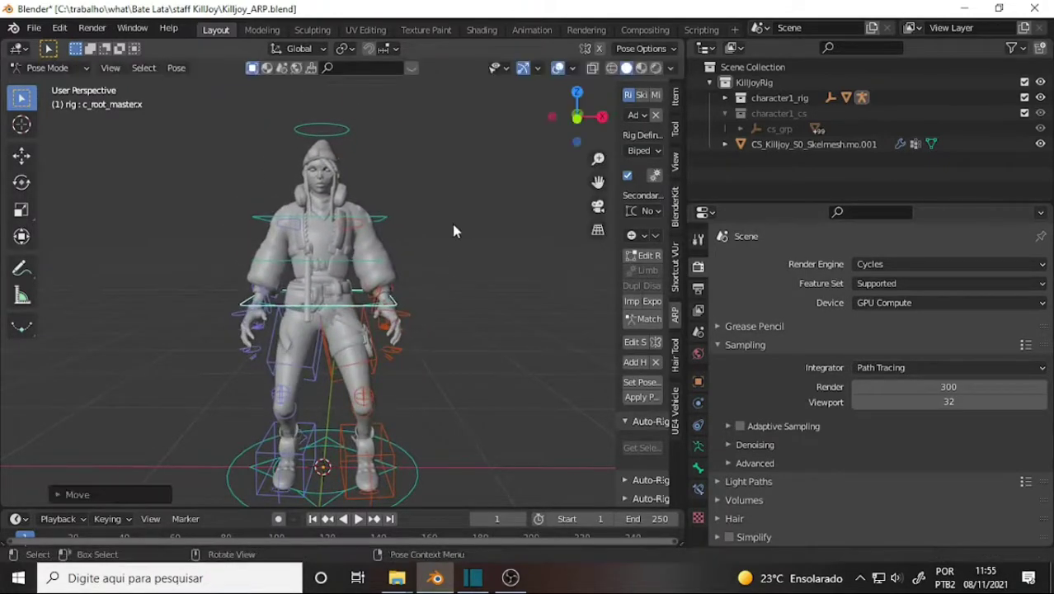
mouse_move(451, 239)
middle_mouse_down()
mouse_move(556, 277)
mouse_move(487, 255)
middle_mouse_up()
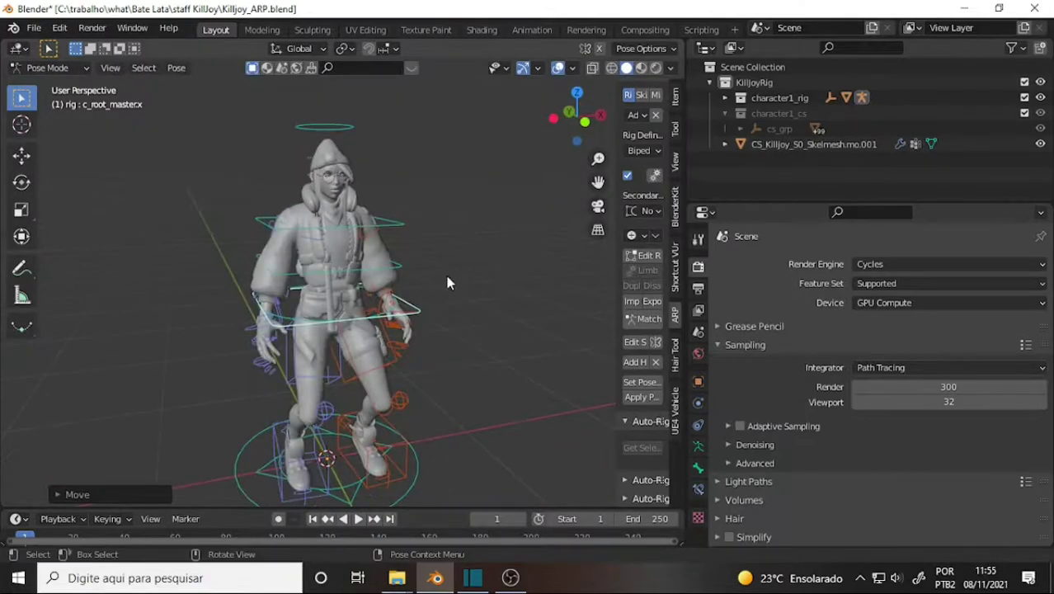
Open recent Vtol011.blend without saving the character file, then play and jump back frames.
left_click(34, 27)
mouse_move(70, 76)
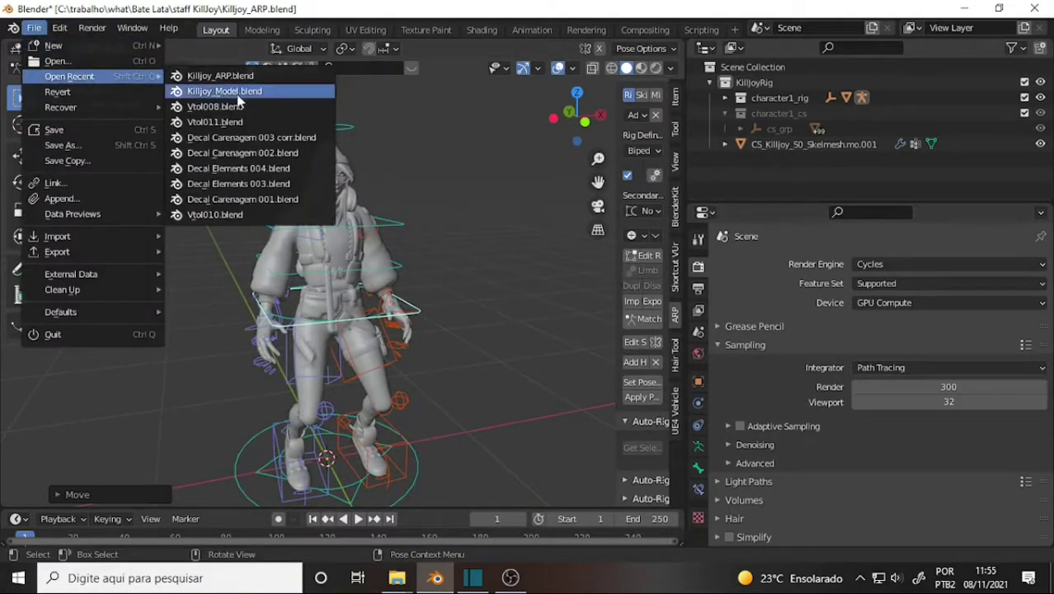
left_click(235, 122)
left_click(540, 317)
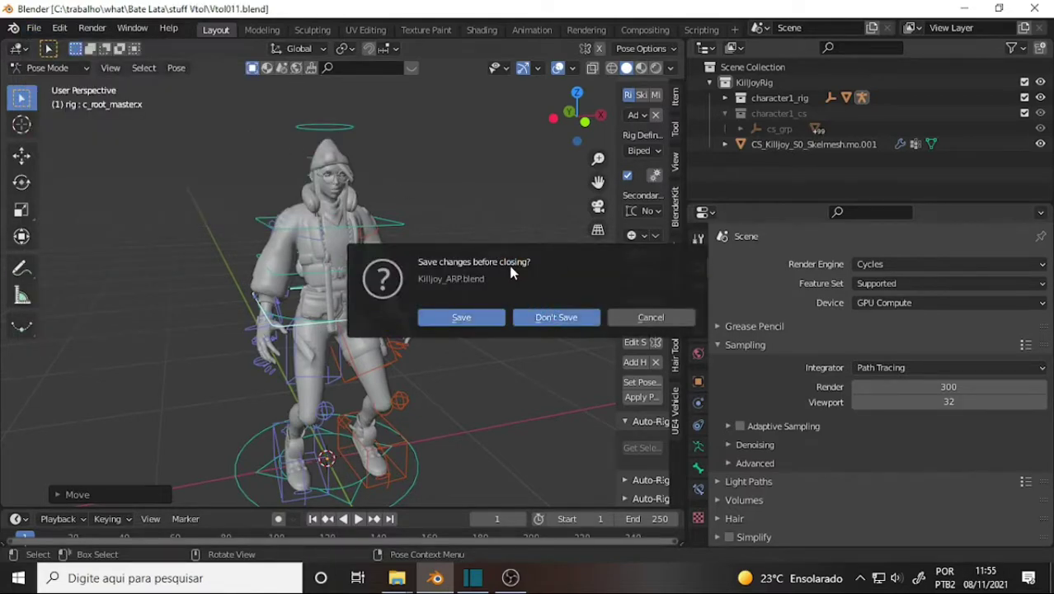
key("space")
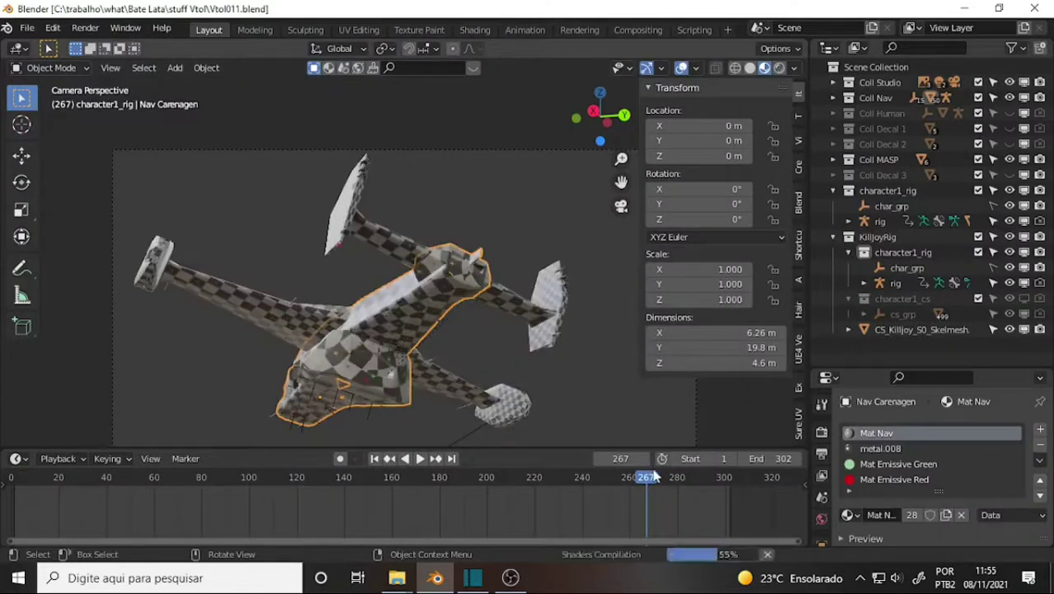
mouse_move(297, 478)
left_mouse_down()
mouse_move(198, 476)
mouse_move(275, 476)
left_mouse_up()
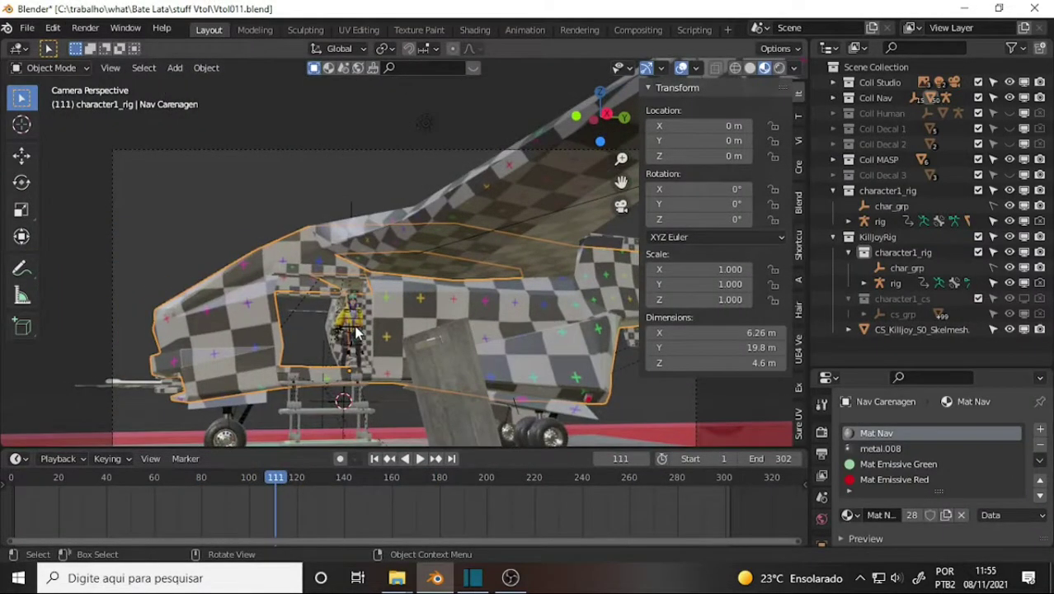
Put the pilot's Killjoy rig into Pose Mode and try moving c_root_master.x, cancelling the move.
left_click(356, 332)
left_click(50, 67)
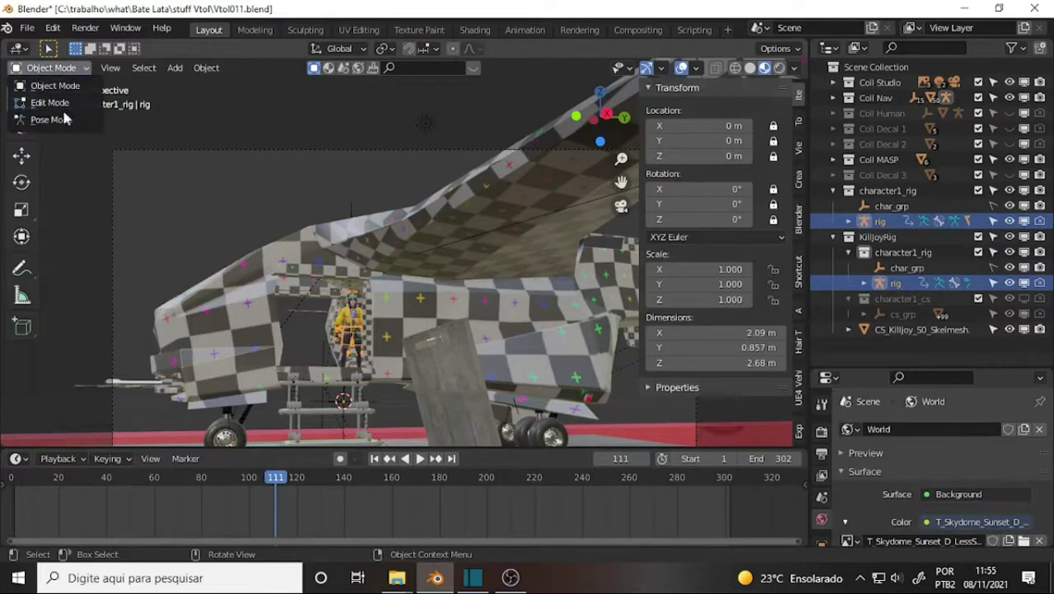
left_click(49, 120)
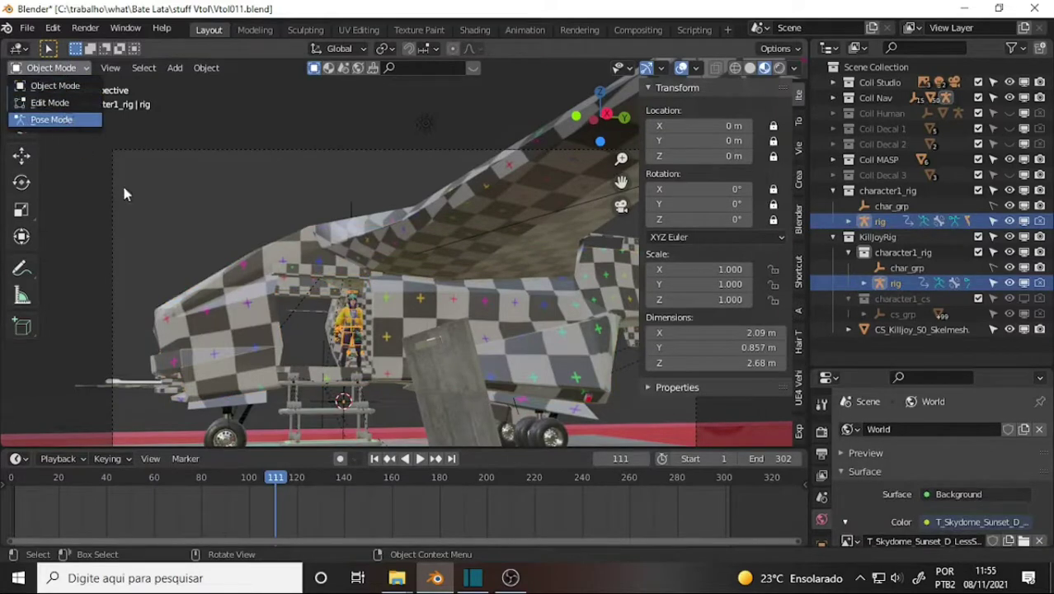
left_click(373, 338)
key("g")
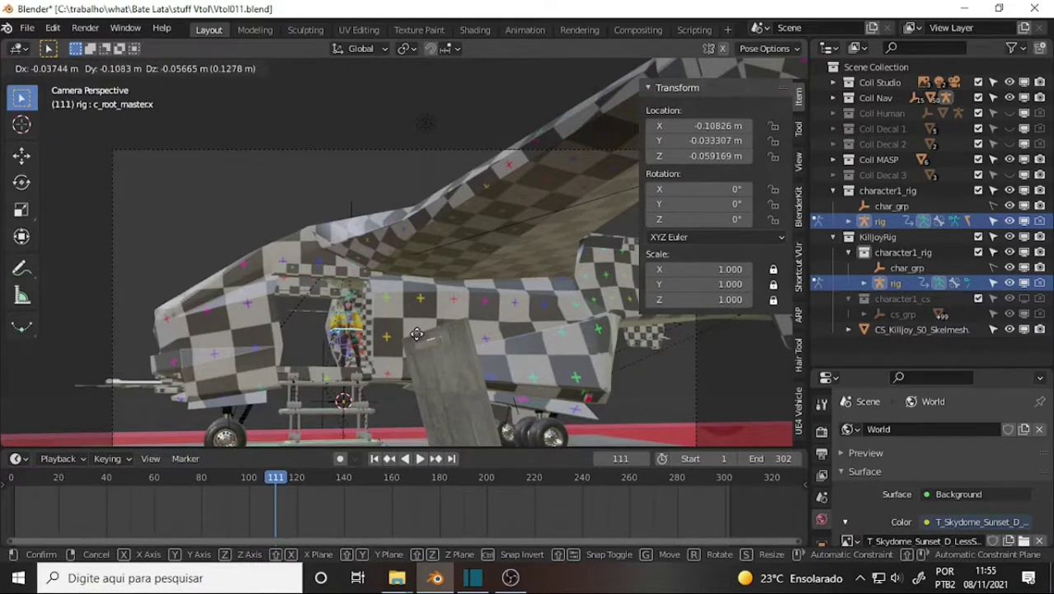
key("Escape")
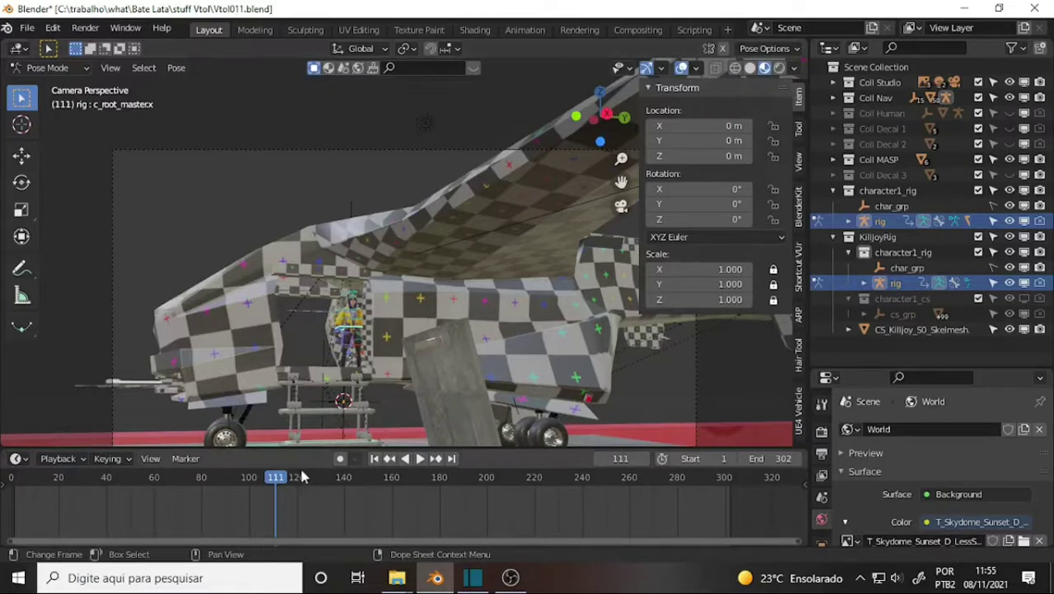
Scrub the timeline and play the VTOL animation from around frame 80.
left_click_drag(274, 480, 276, 482)
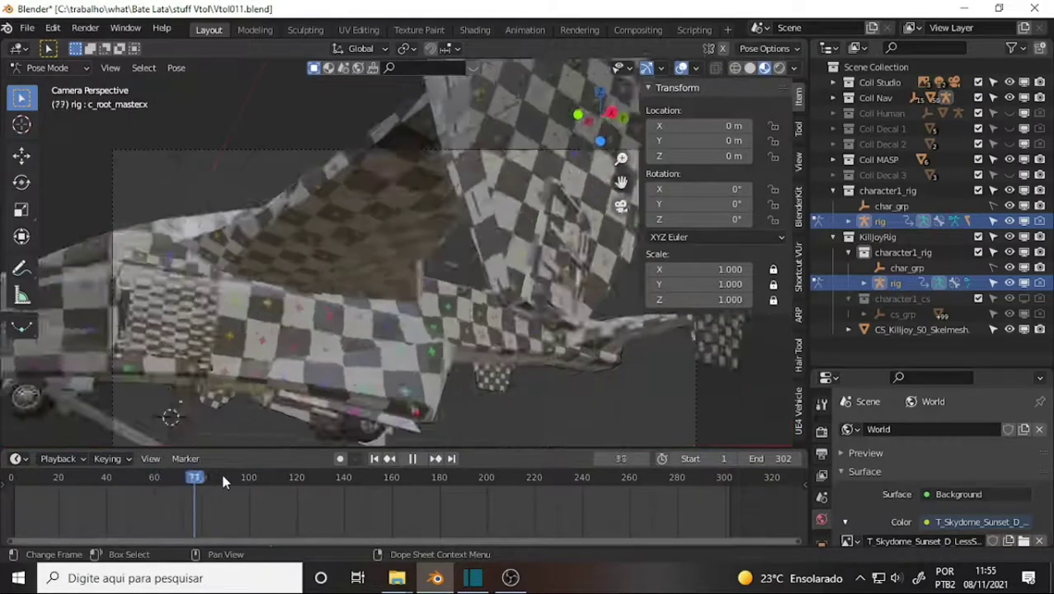
key("space")
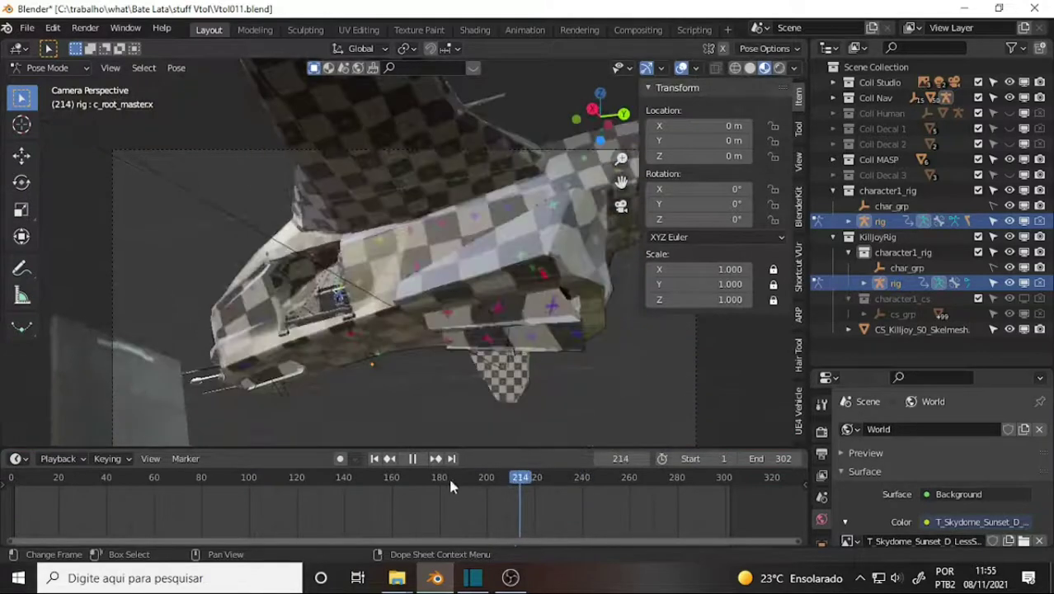
left_click(375, 480)
left_click_drag(351, 482, 206, 460)
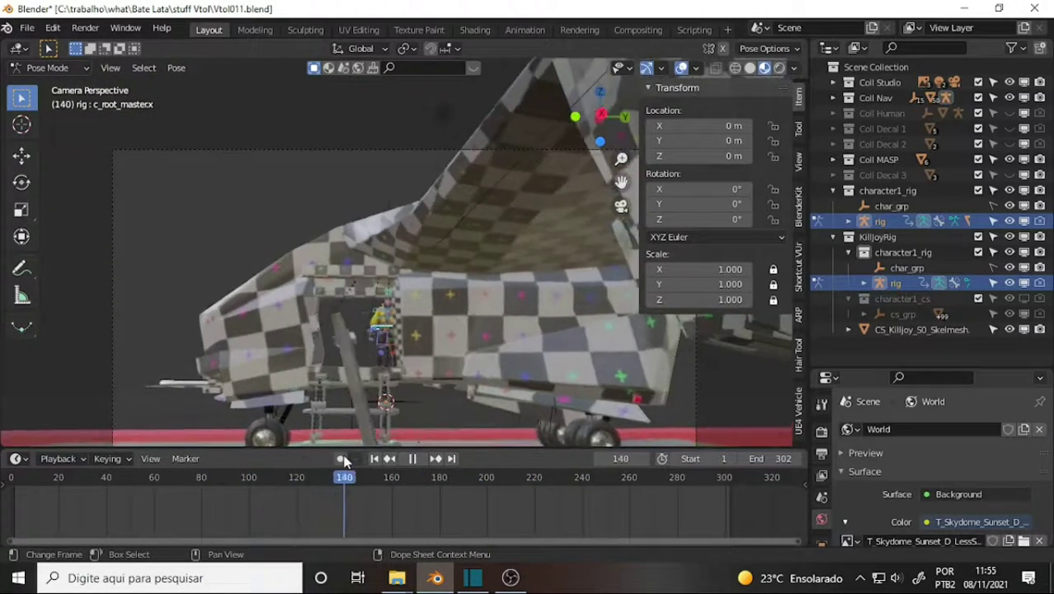
key("space")
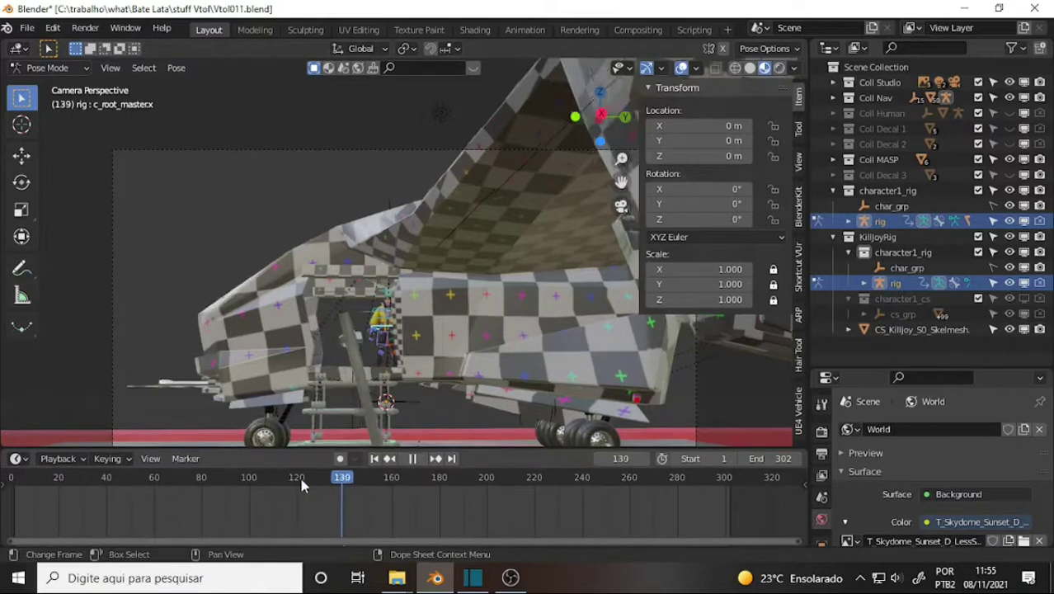
Replay from frames ~71 and ~74, stopping at frame 134 and then at frame 94.
left_click_drag(301, 483, 182, 484)
key("space")
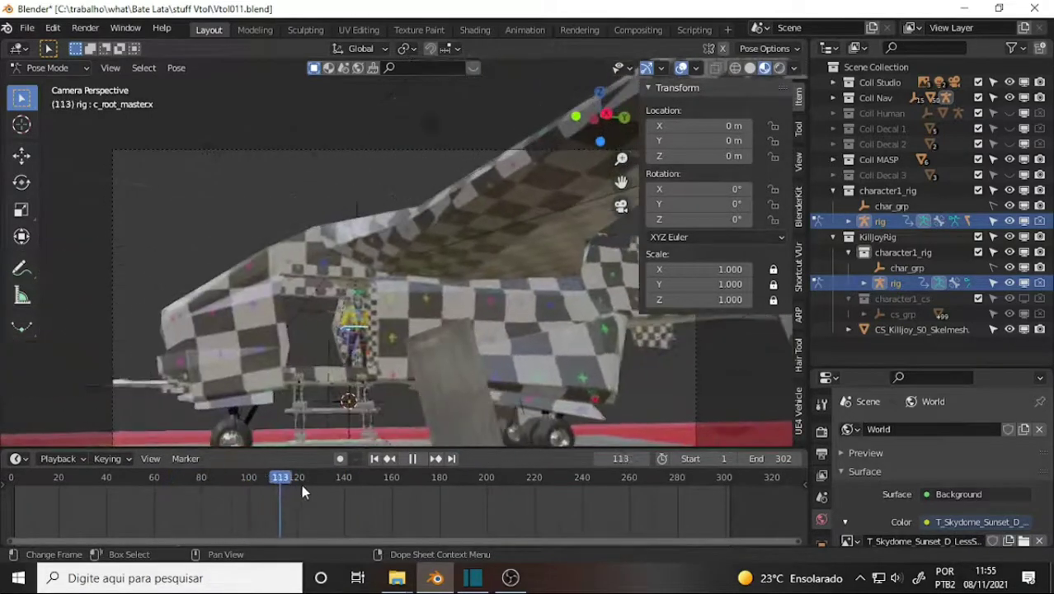
key("space")
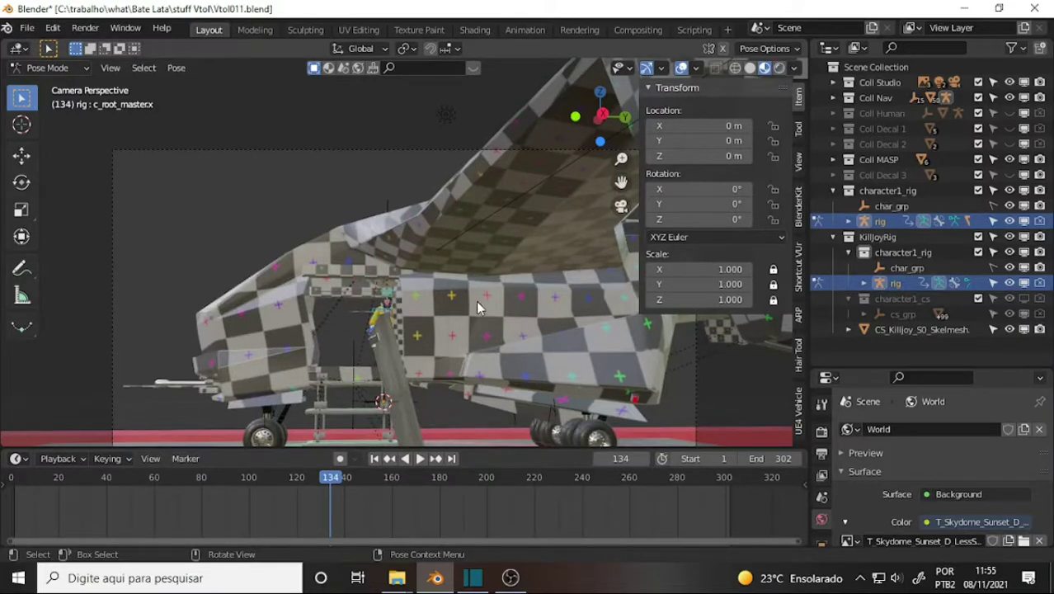
left_click_drag(338, 482, 190, 476)
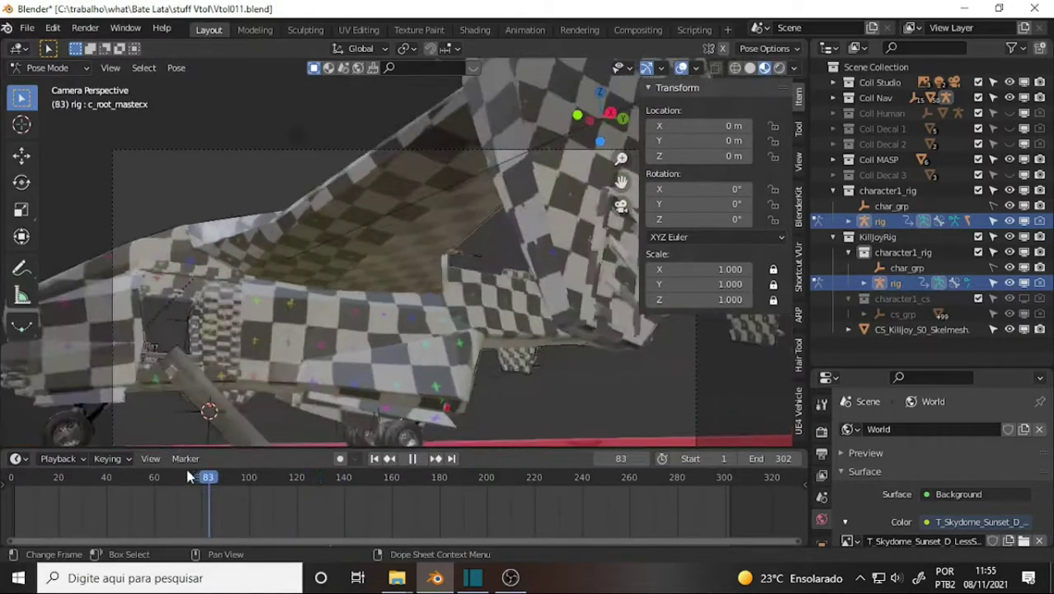
key("space")
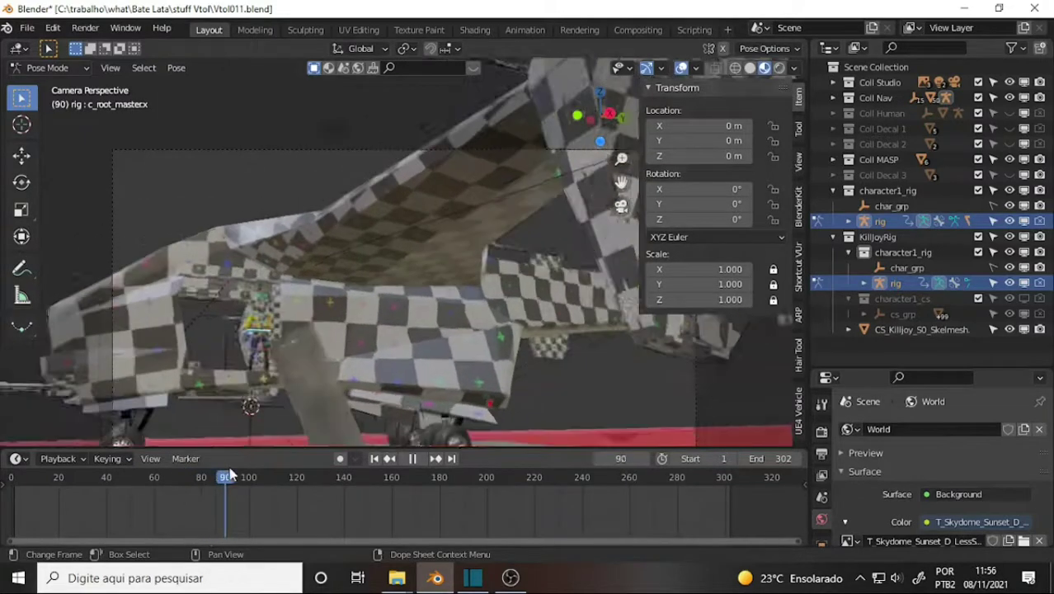
key("space")
left_click(29, 26)
mouse_move(62, 76)
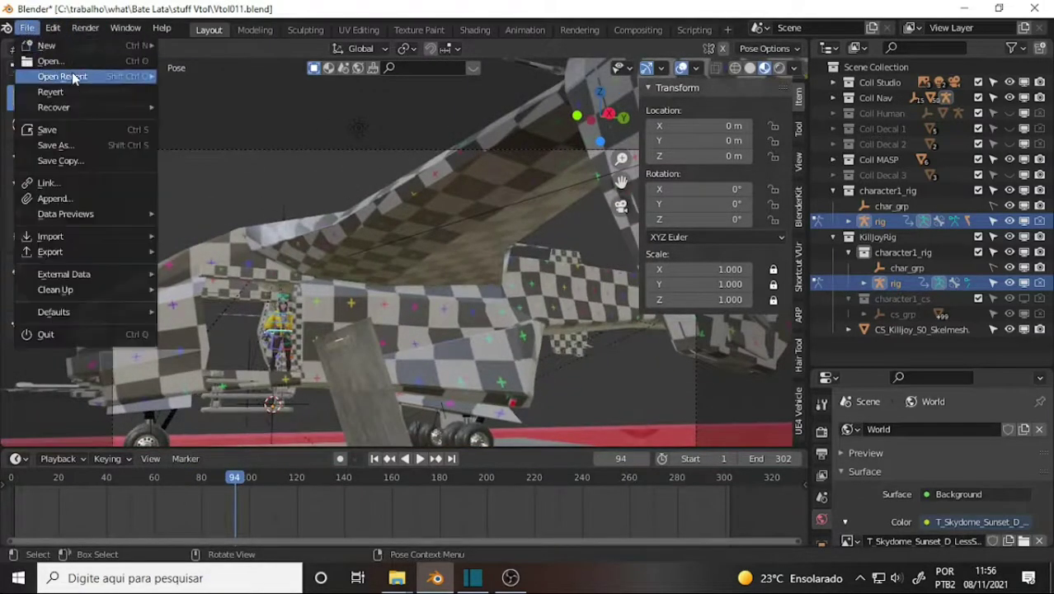
Open Vtol008.blend without saving Vtol011 and orbit to a front-left view.
left_click(245, 125)
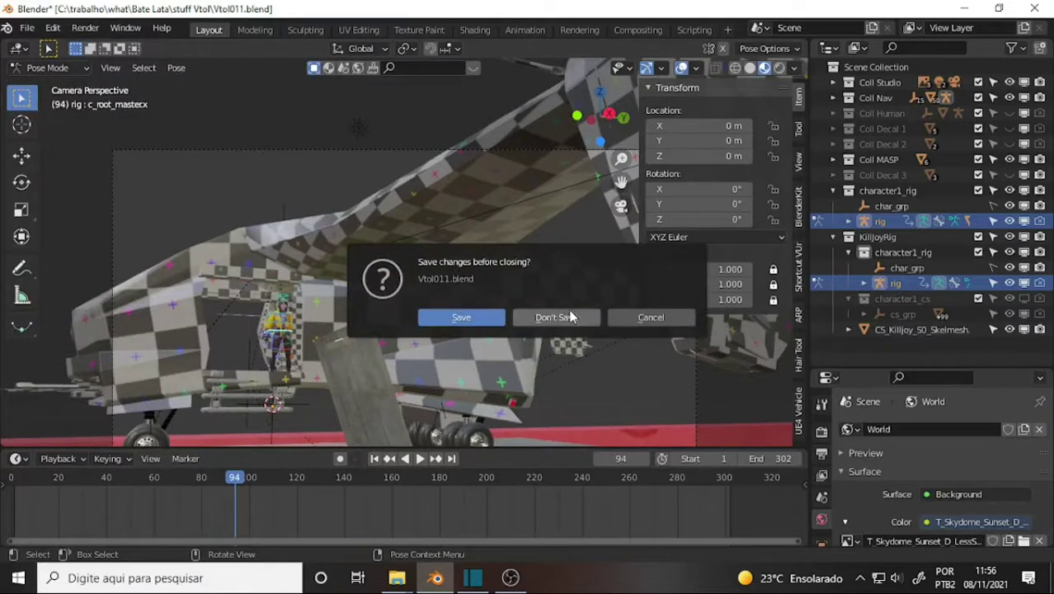
left_click(543, 316)
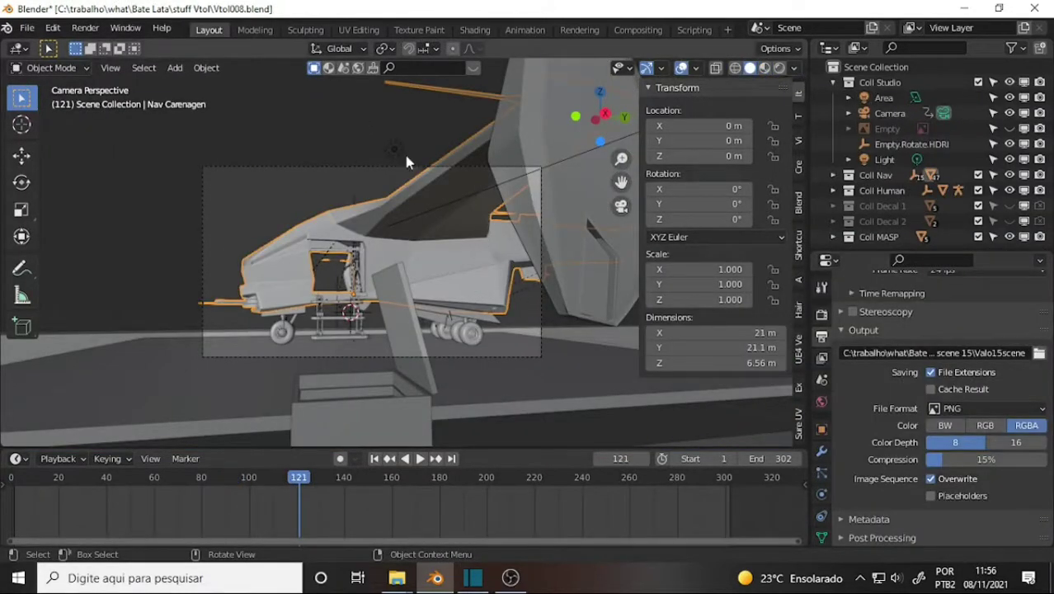
middle_click_drag(381, 130, 462, 188)
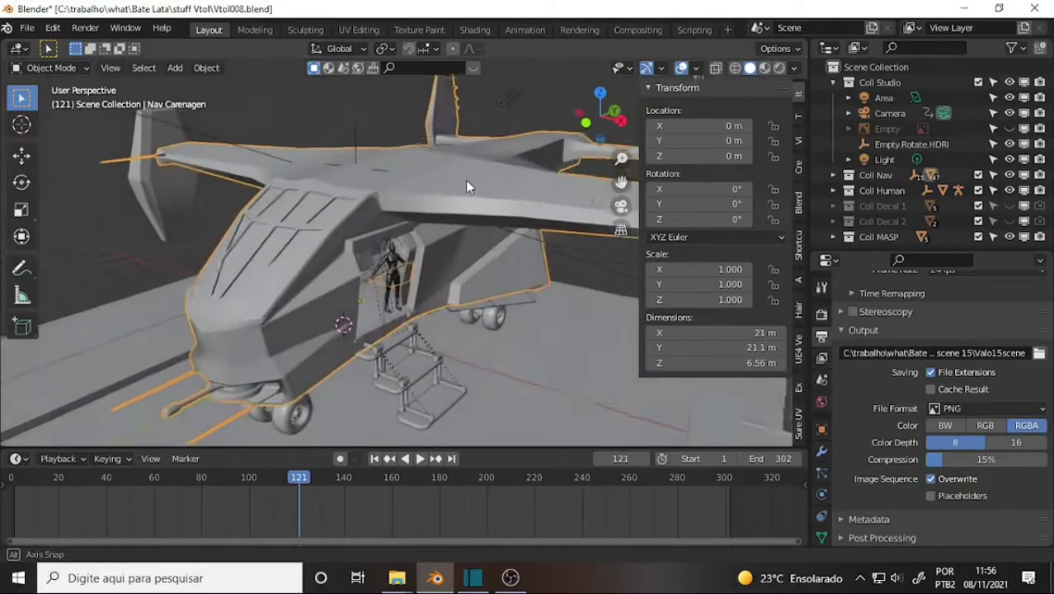
In Edit Mode, select the fuselage's linked faces up to seams and switch to UV Editing.
left_click(50, 67)
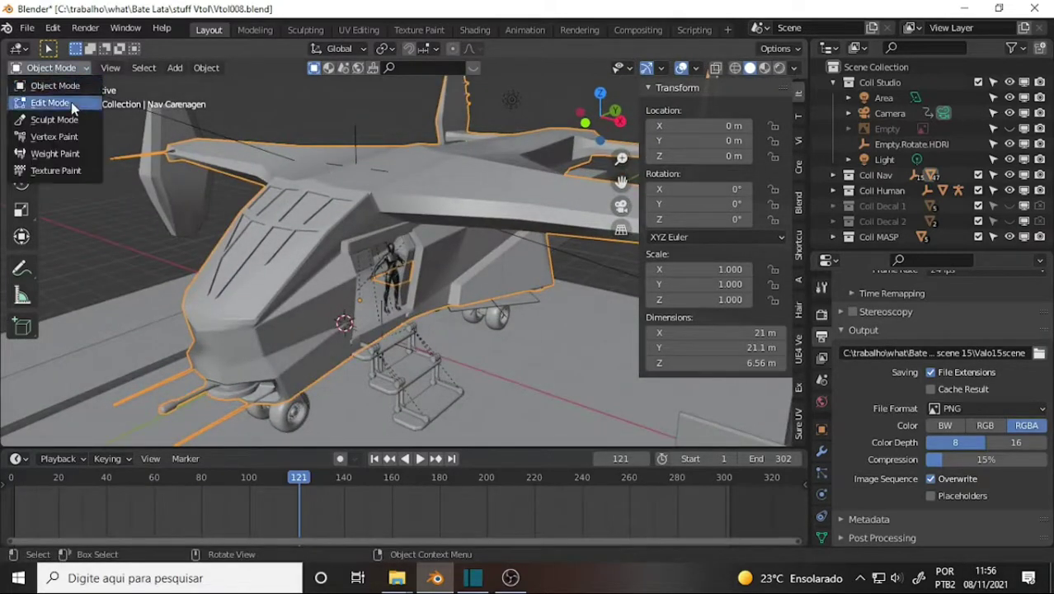
left_click(52, 103)
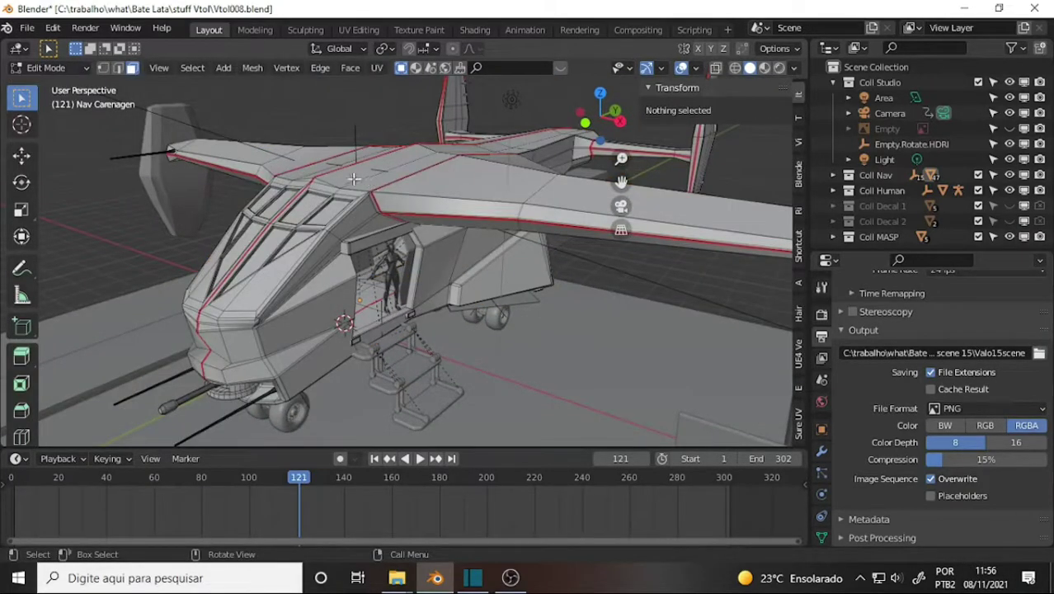
left_click(361, 177)
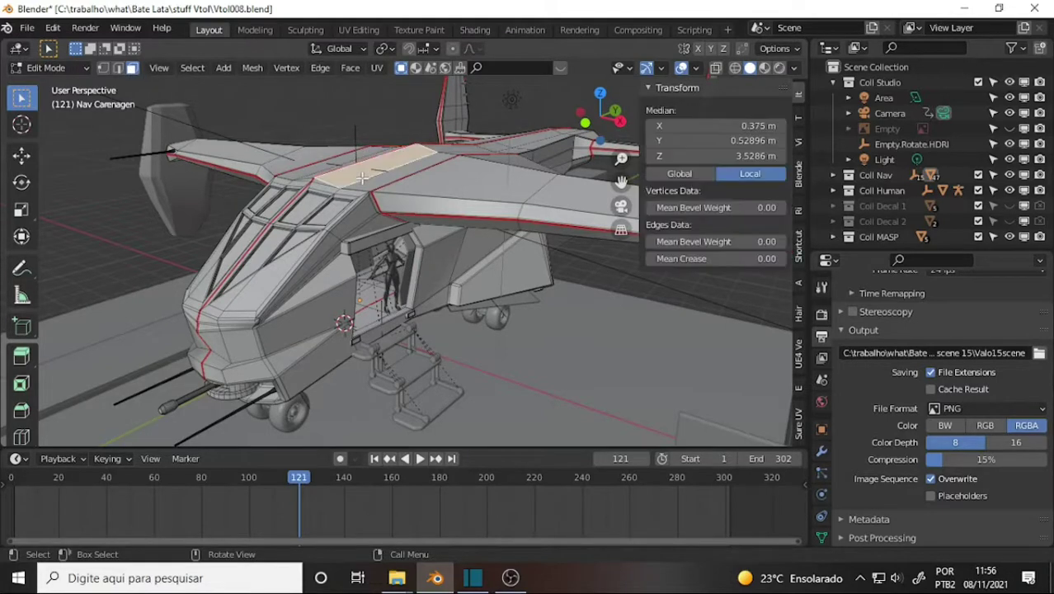
key("ctrl+l")
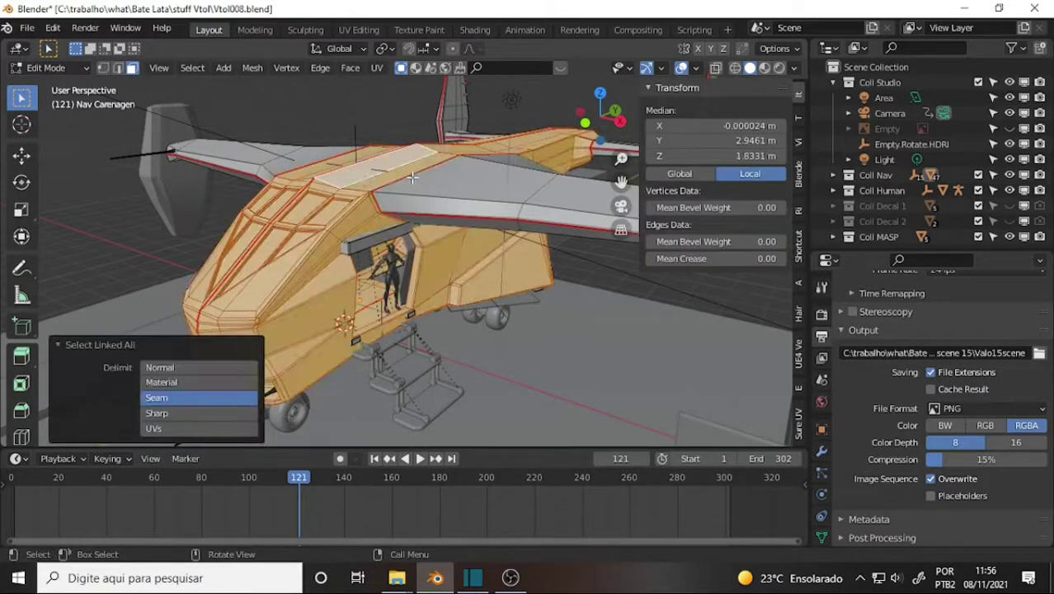
mouse_move(411, 177)
middle_mouse_down()
mouse_move(167, 142)
mouse_move(142, 163)
middle_mouse_up()
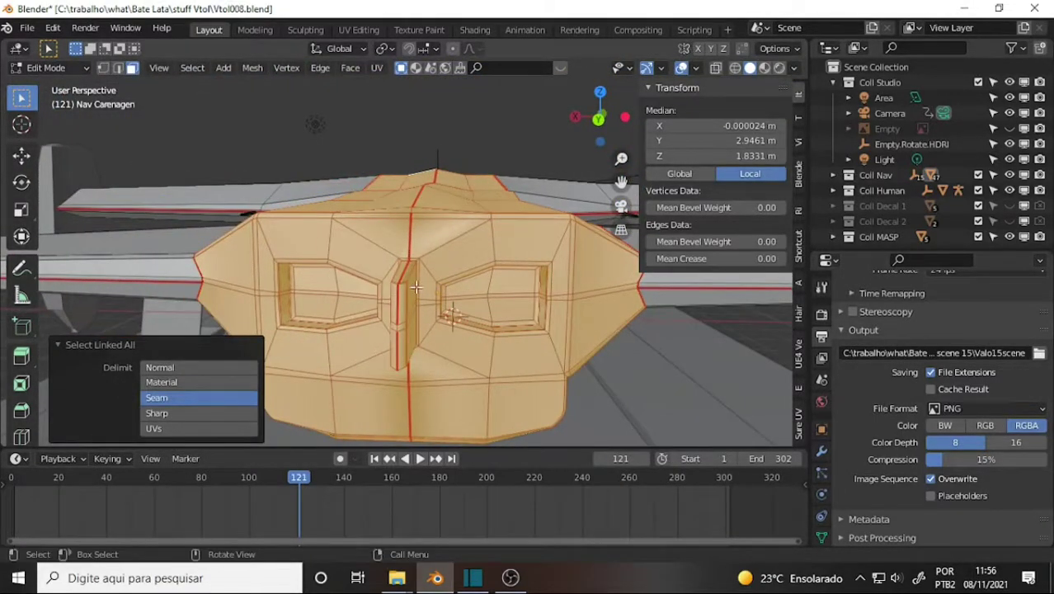
middle_click_drag(415, 287, 681, 322)
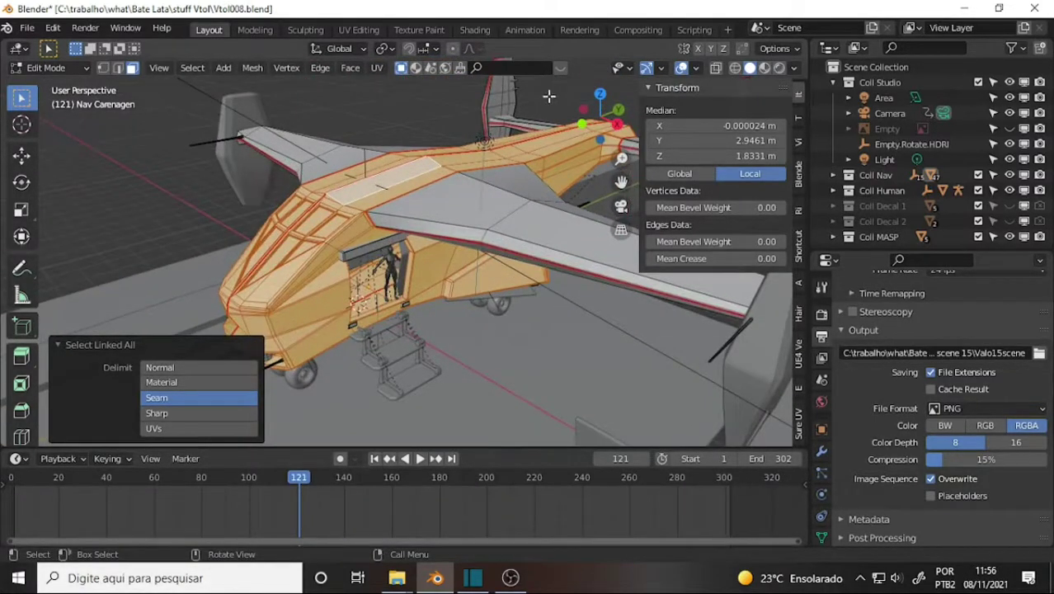
left_click(358, 30)
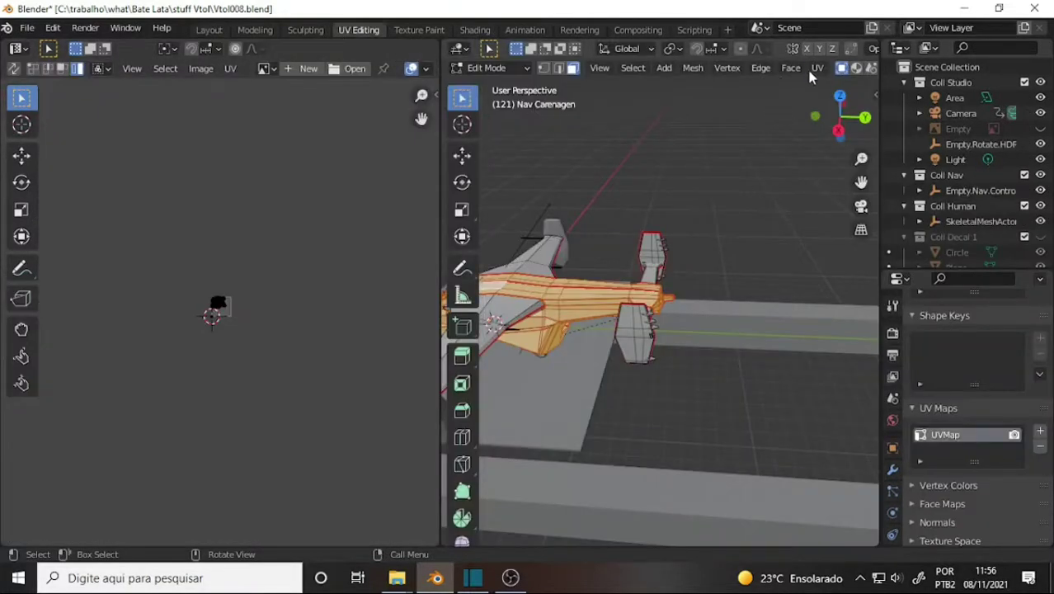
Unwrap the selected Nav Carenagen fuselage faces with UV Unwrap.
left_click(814, 68)
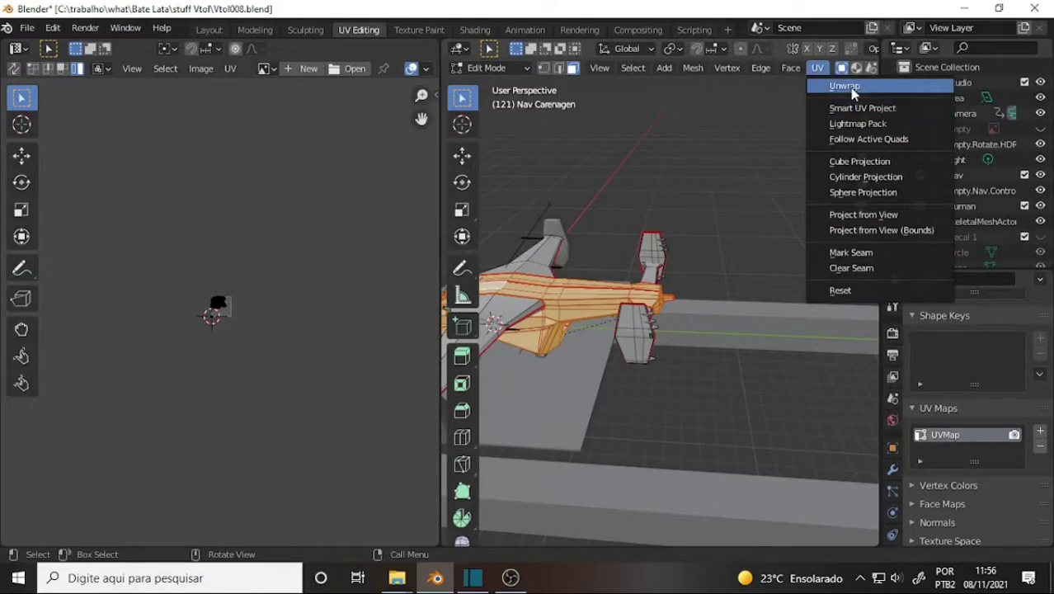
key("Return")
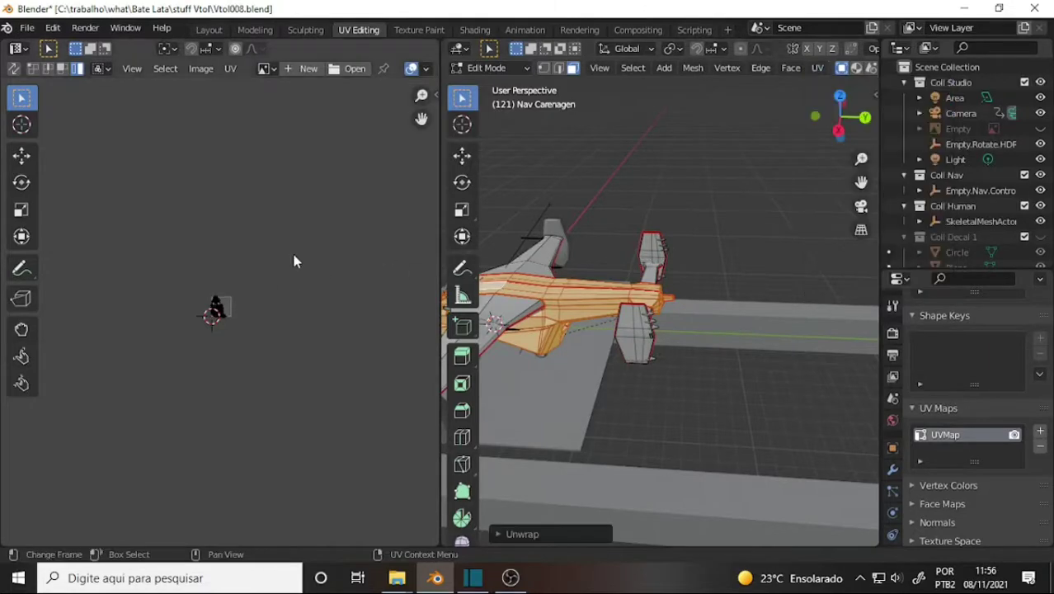
scroll(289, 262, "up", 1)
scroll(289, 262, "down", 2)
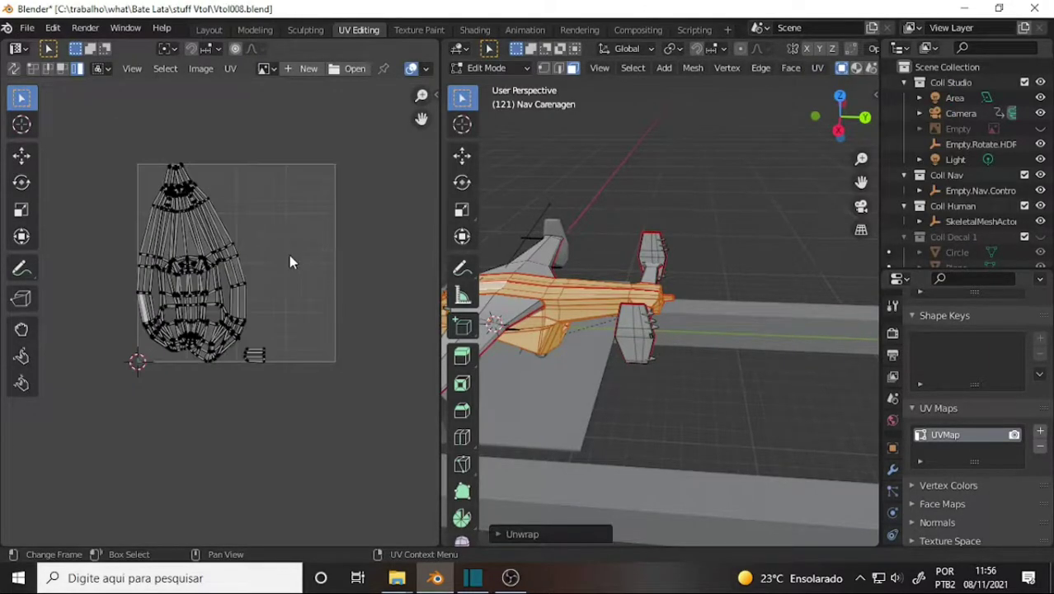
mouse_move(552, 234)
middle_mouse_down()
mouse_move(701, 212)
mouse_move(689, 207)
middle_mouse_up()
left_click_drag(858, 182, 703, 233)
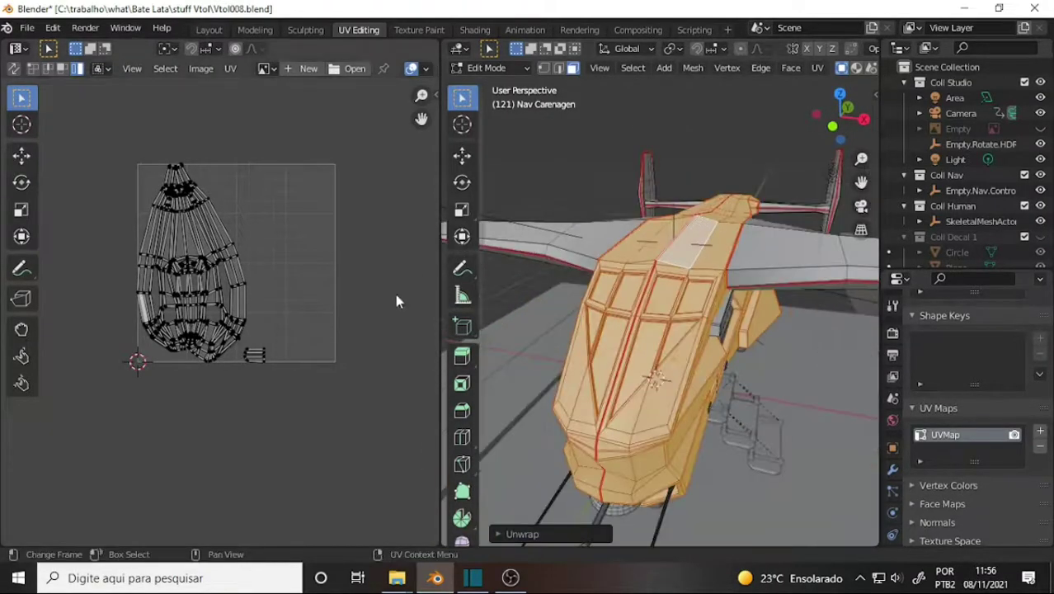
Rotate the whole UV layout about 95° and move it into the UV square.
key("a")
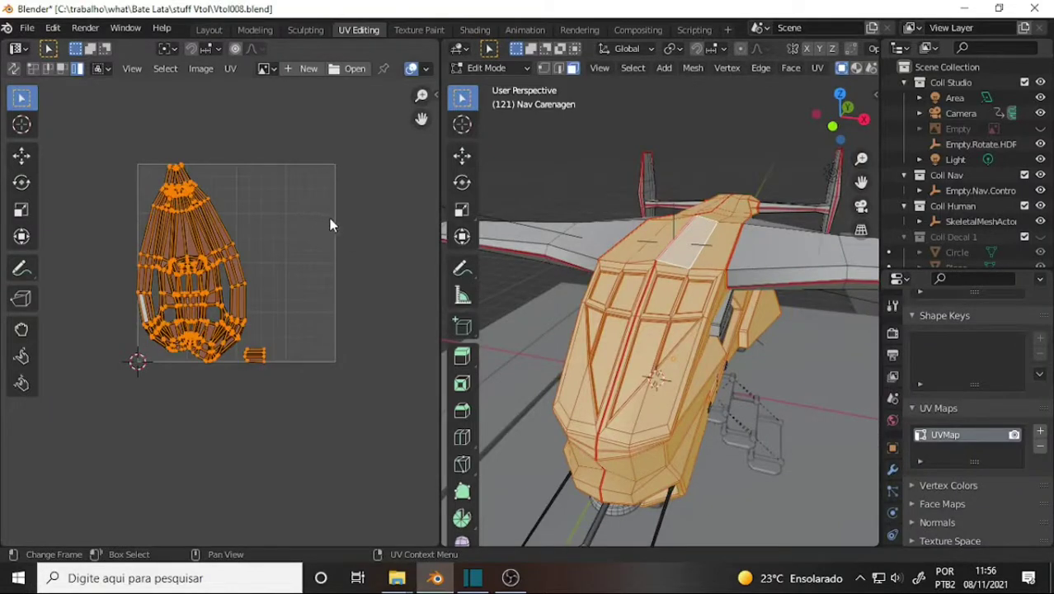
key("r")
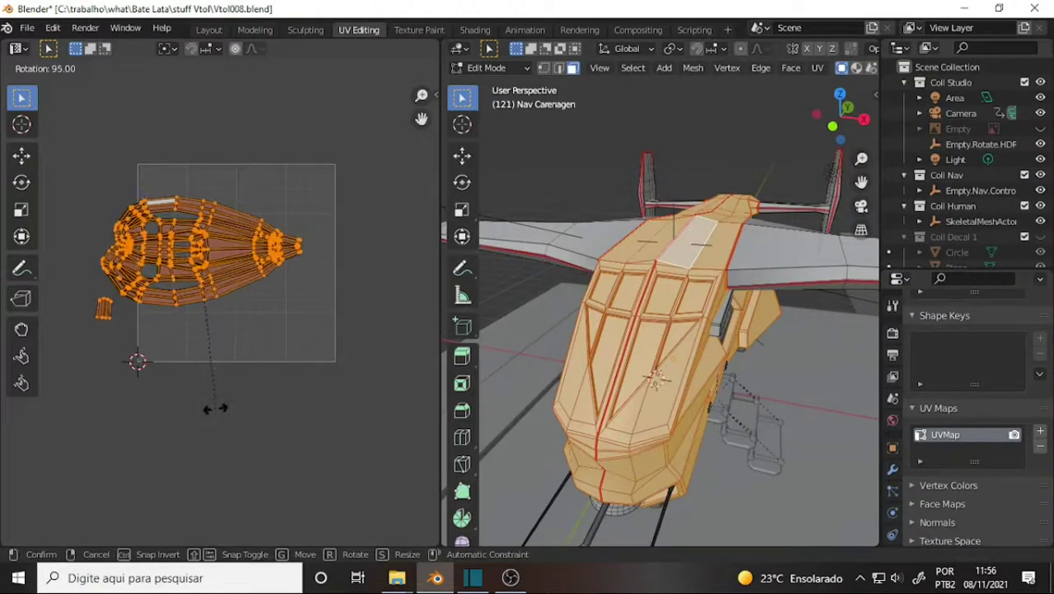
left_click(213, 403)
key("g")
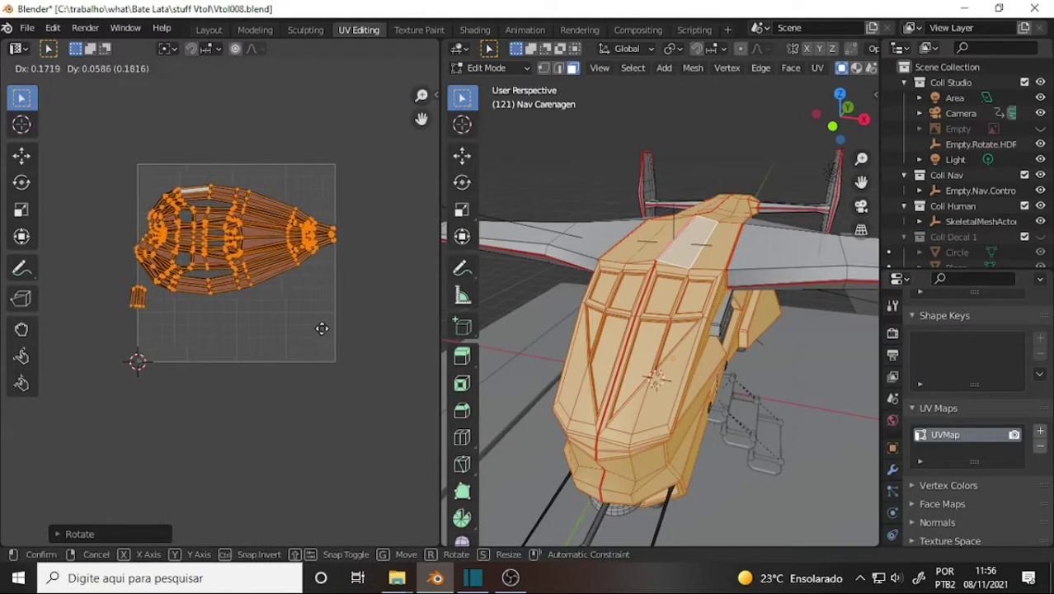
left_click(327, 335)
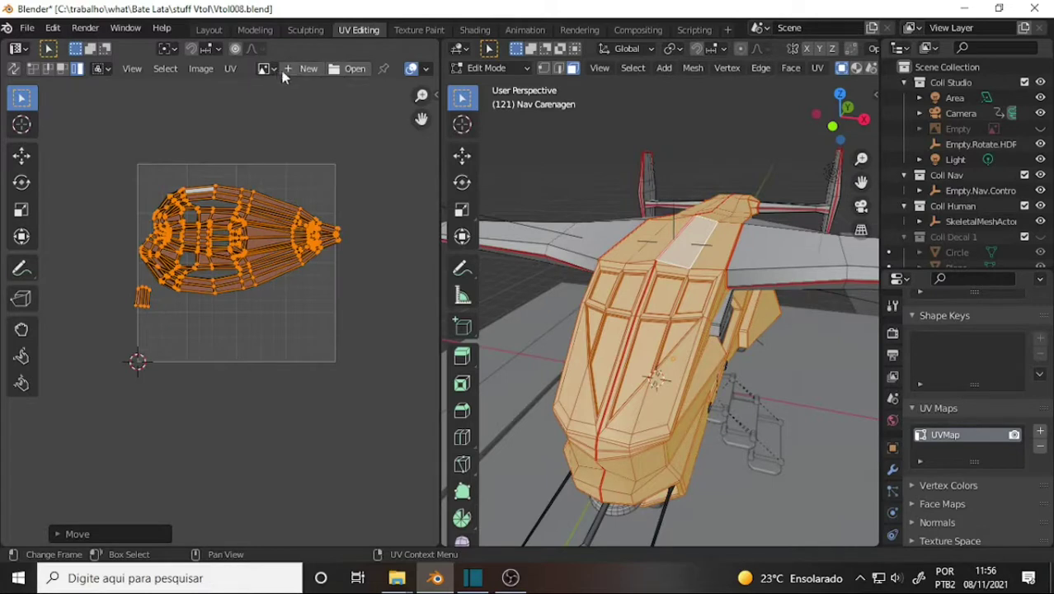
Generate a new 2048 × 2048 px UV Grid image named Untitled in the UV editor.
left_click(307, 68)
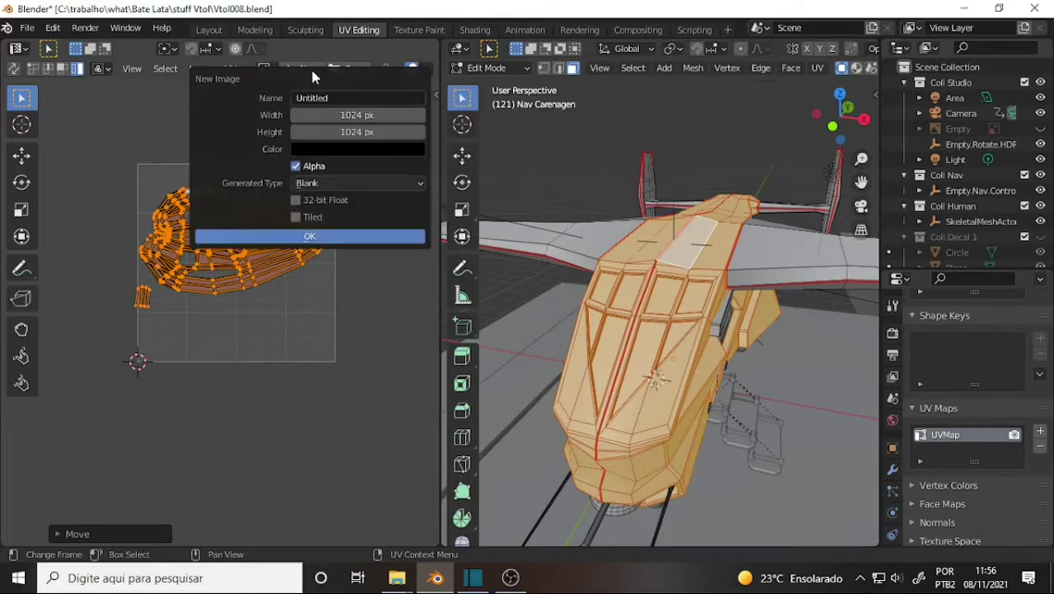
left_click(352, 115)
type("2048")
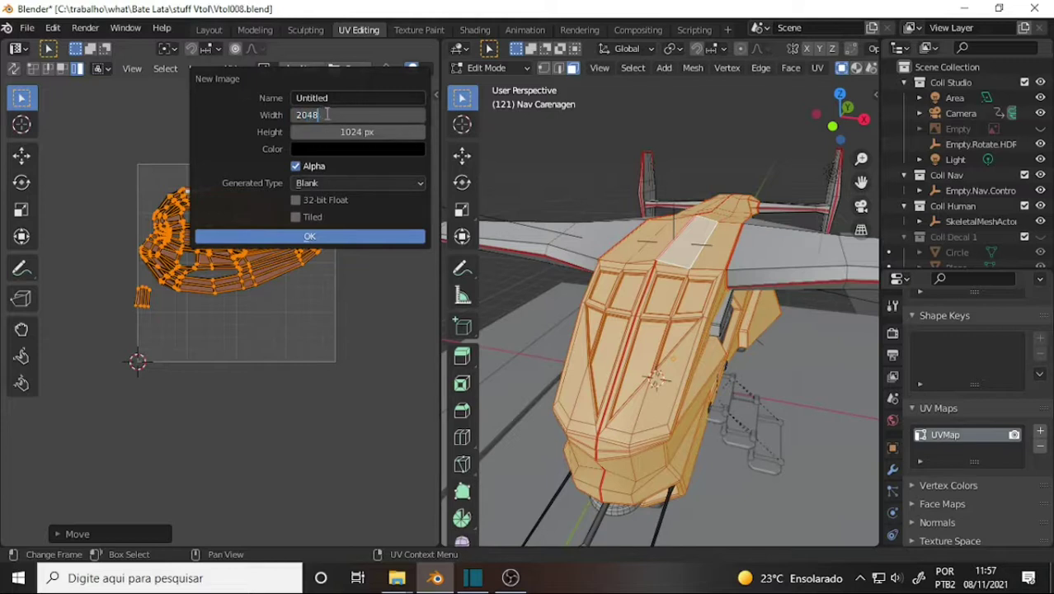
key("Return")
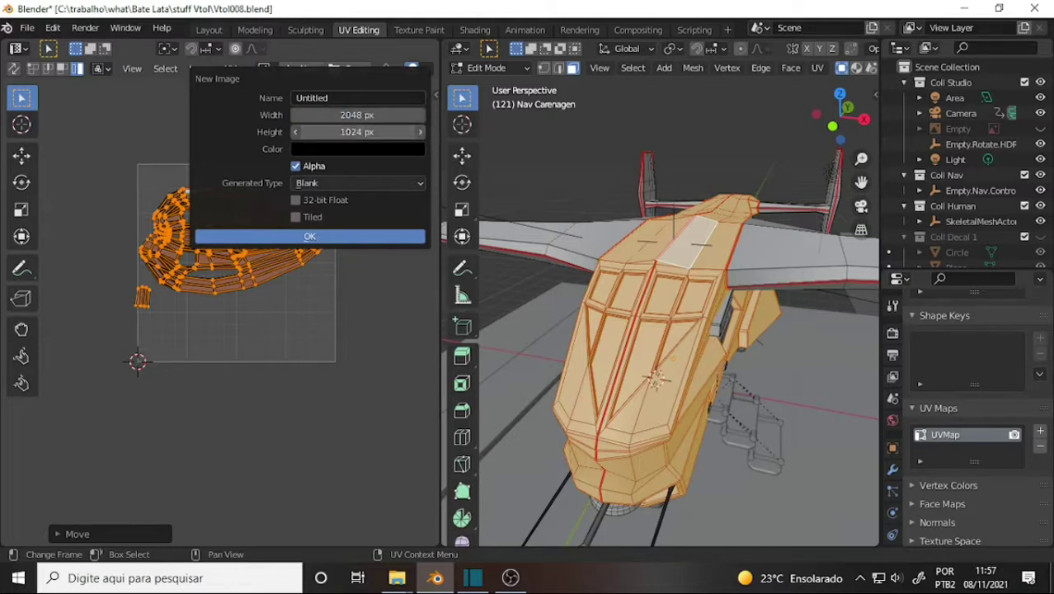
left_click(353, 132)
type("2048")
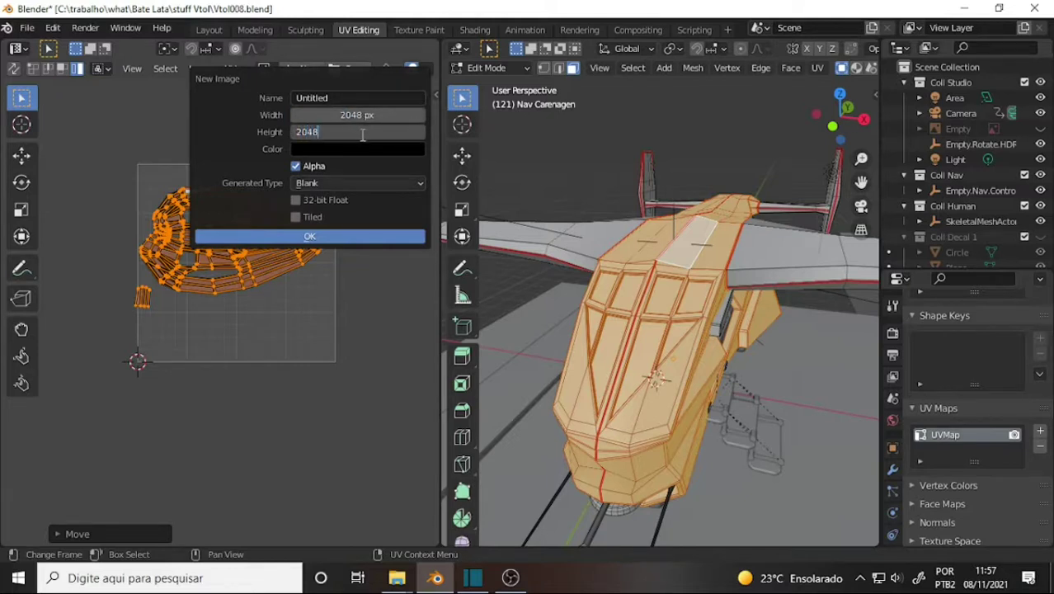
key("Return")
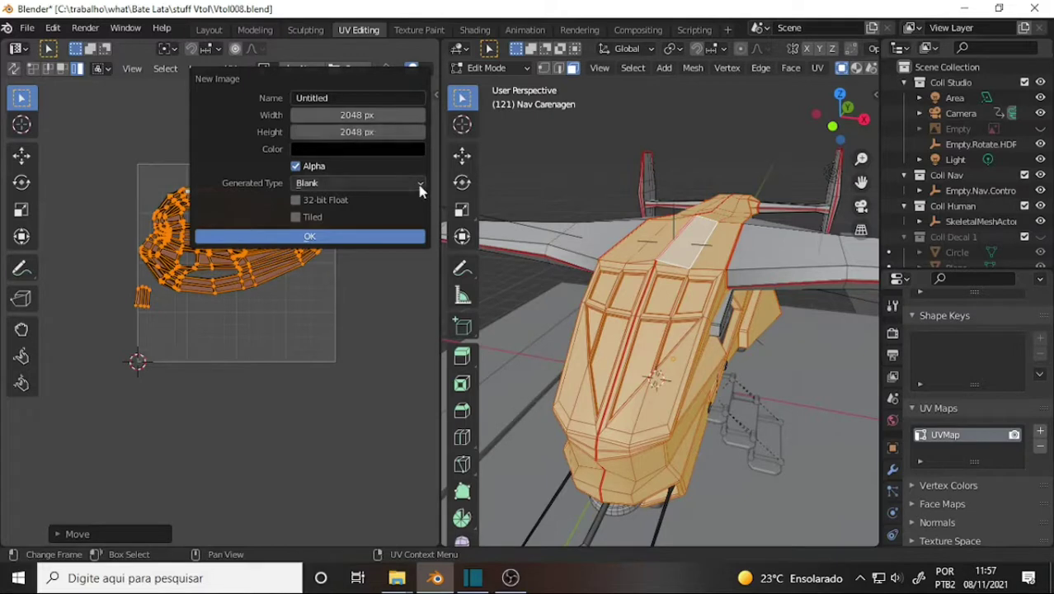
left_click(418, 183)
left_click(364, 218)
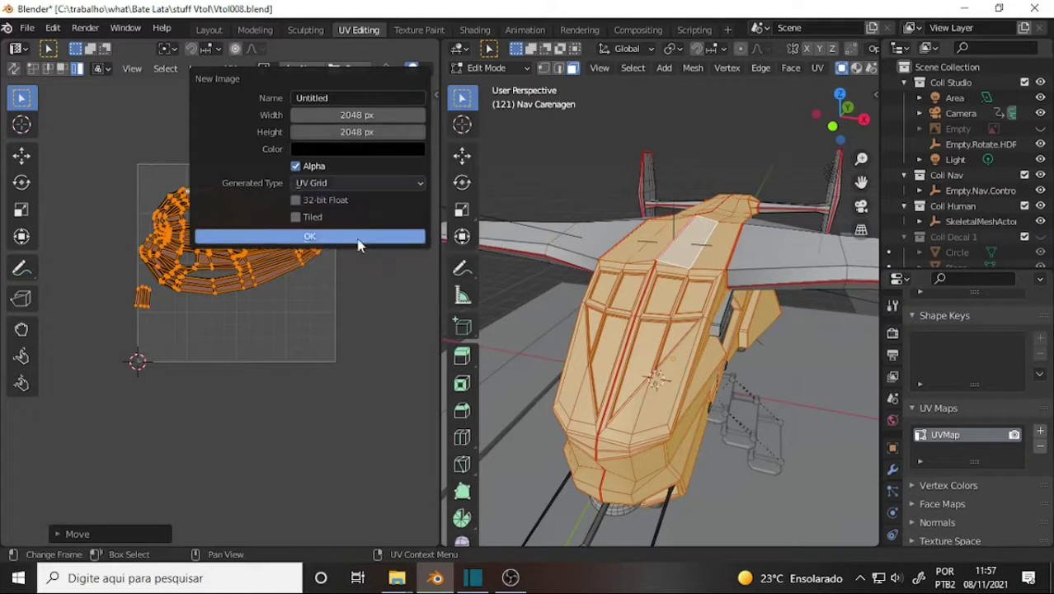
left_click(289, 240)
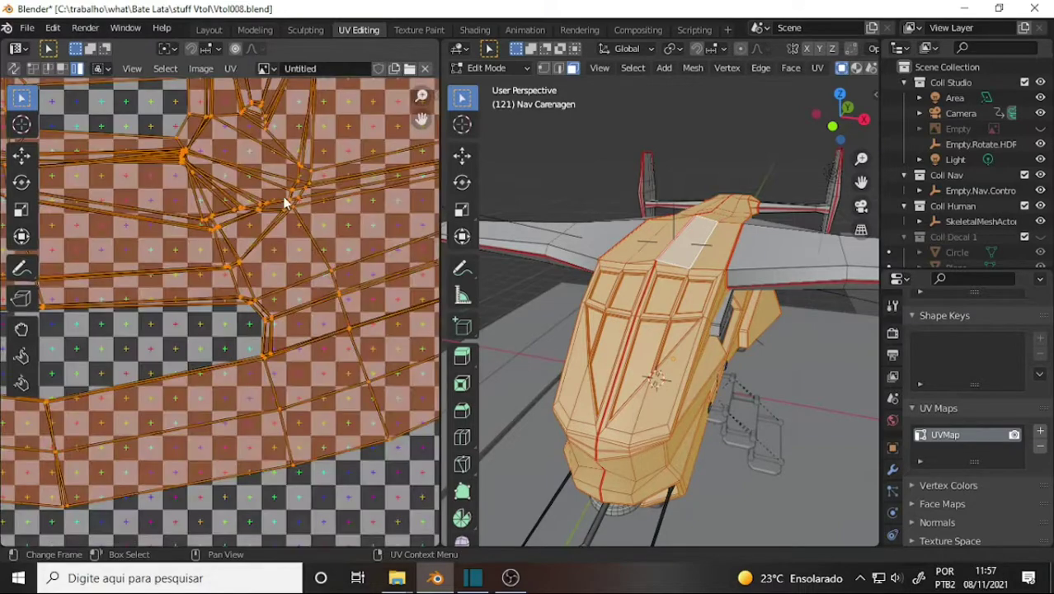
Move the main fuselage UV island left and the small separate island right and down inside the UV square.
scroll(285, 202, "down", 7)
scroll(285, 214, "up", 2)
scroll(285, 218, "down", 2)
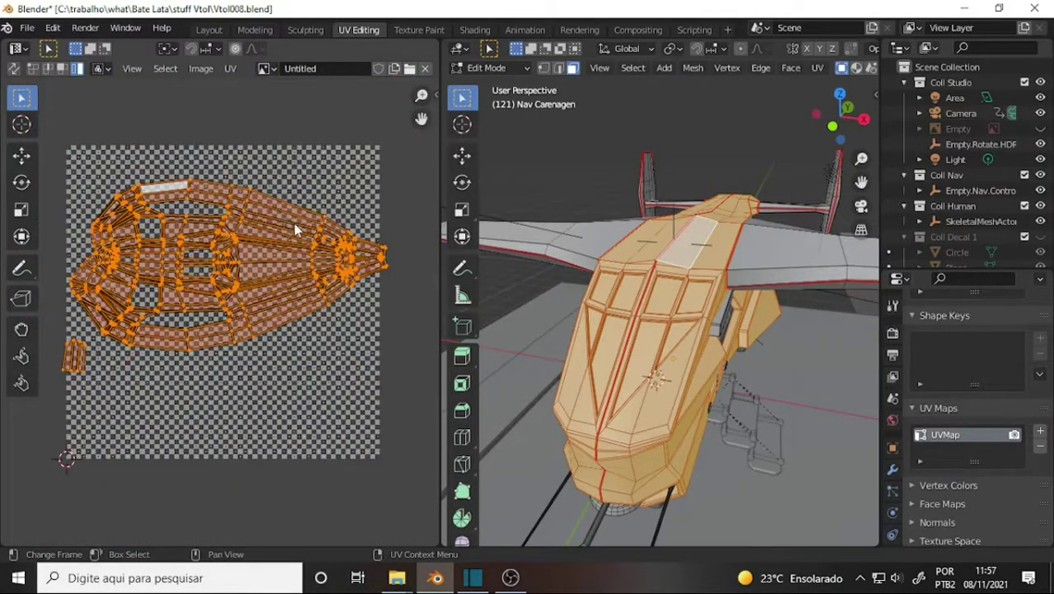
key("g")
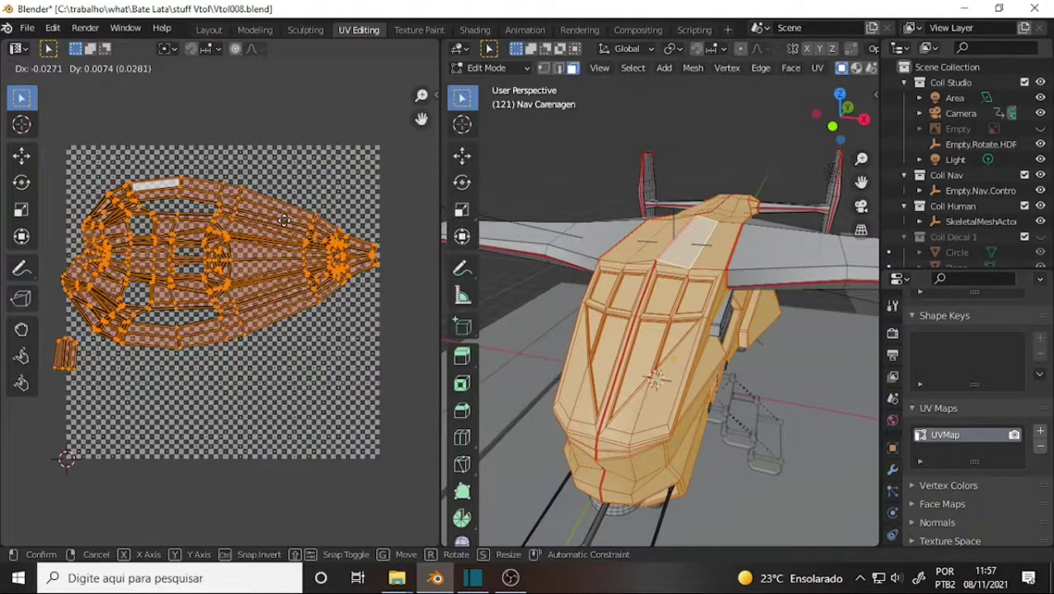
left_click(237, 268)
left_click(72, 350)
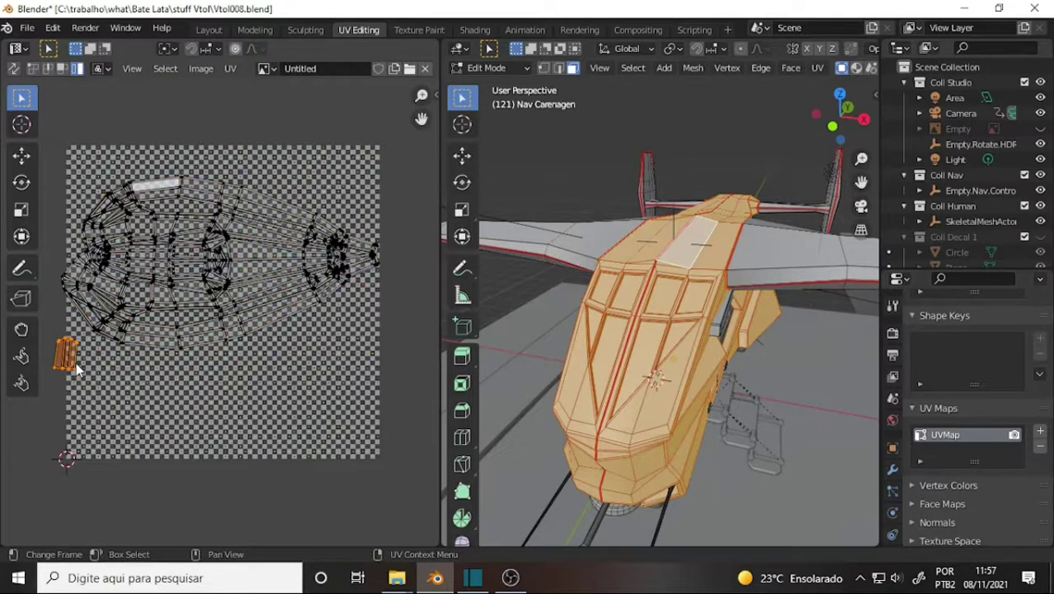
key("g")
left_click(137, 395)
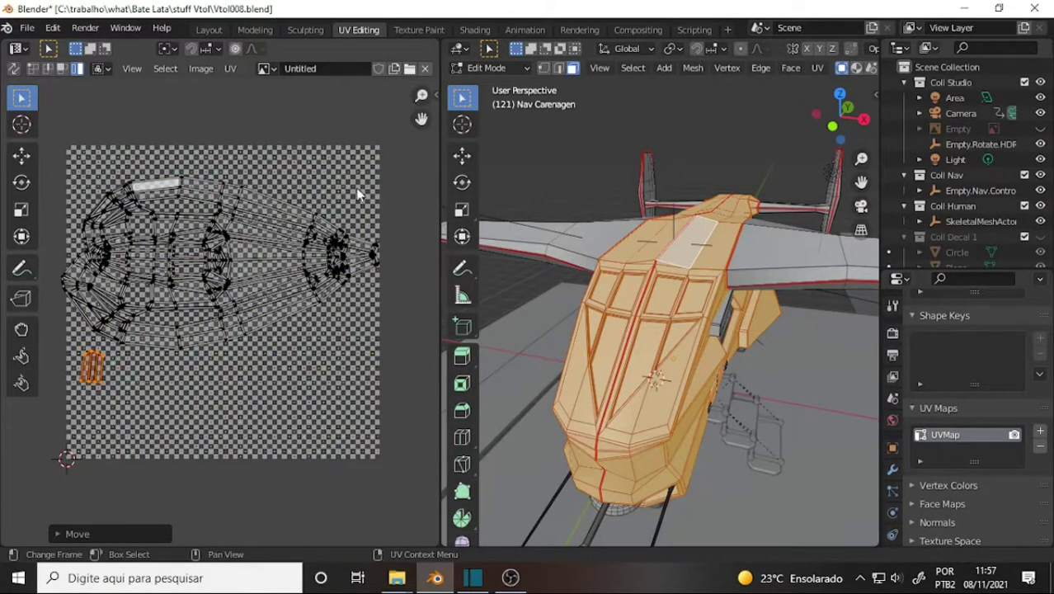
Switch to the Shading workspace on Mat Nav, orbit closer to the aircraft, and bring up the Add node menu.
left_click(476, 29)
mouse_move(670, 213)
middle_mouse_down()
mouse_move(545, 247)
mouse_move(635, 230)
mouse_move(388, 394)
middle_mouse_up()
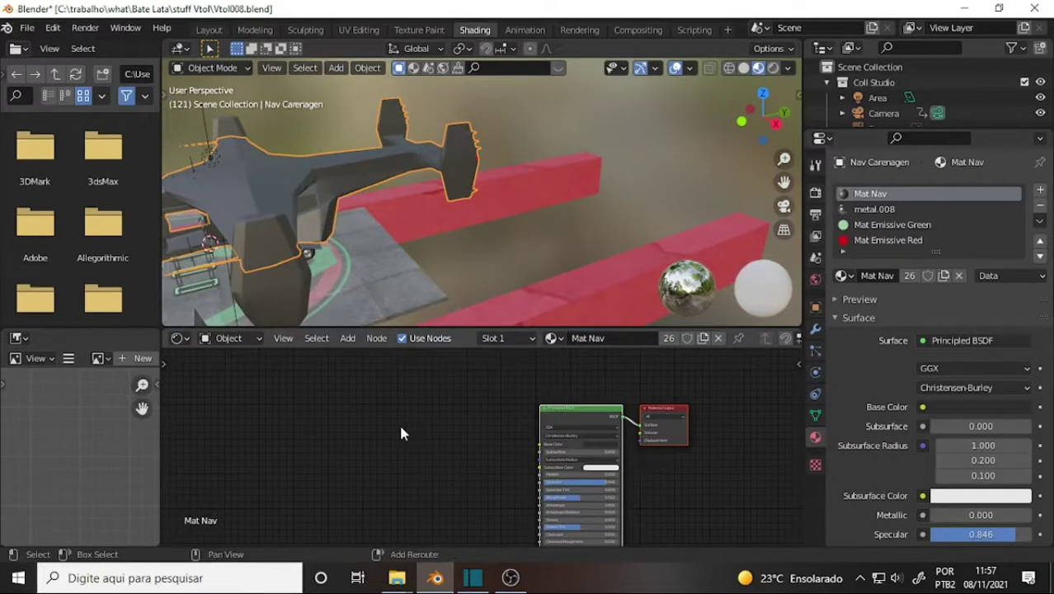
key("shift+a")
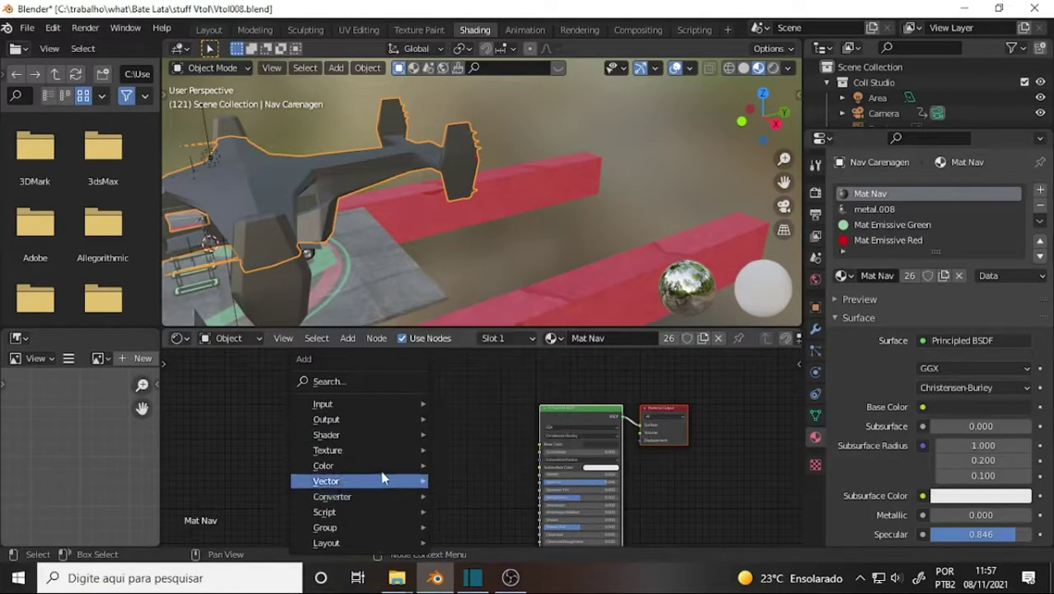
mouse_move(358, 449)
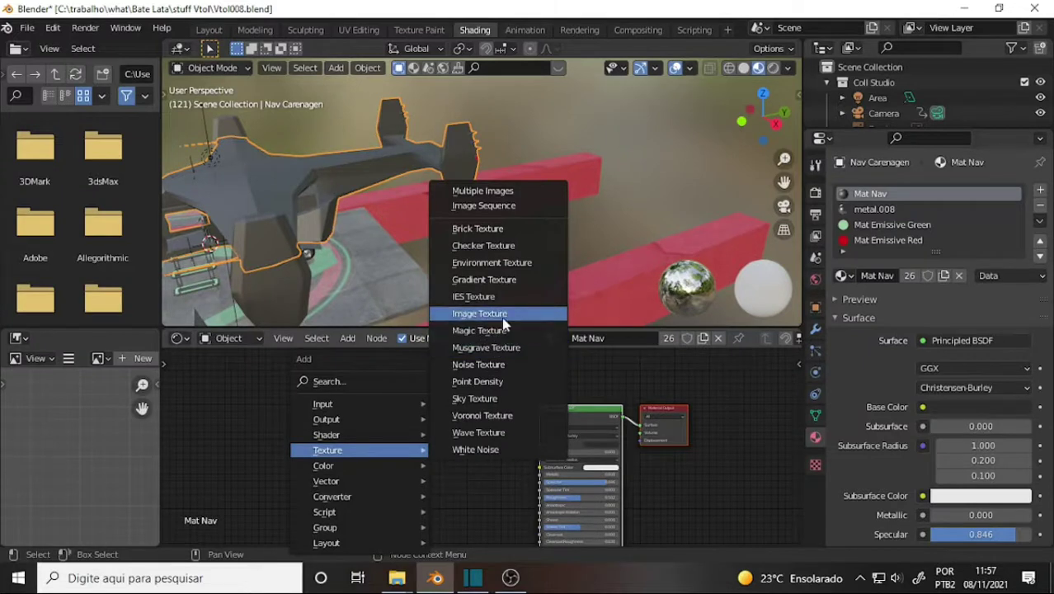
Add an Image Texture node to the left of Mat Nav's Principled BSDF.
left_click(486, 313)
left_click(418, 434)
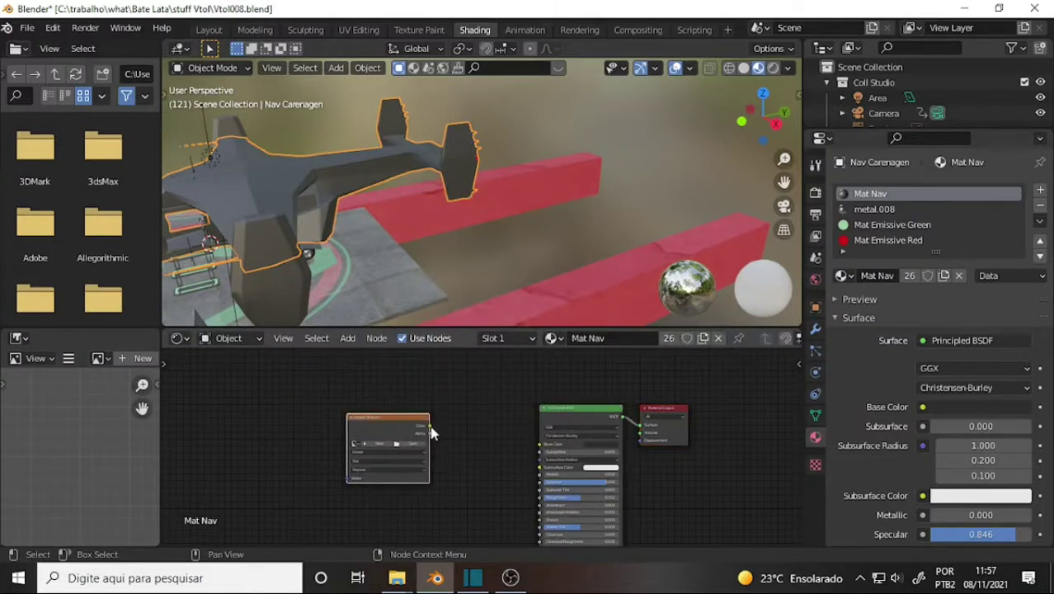
left_click(358, 446)
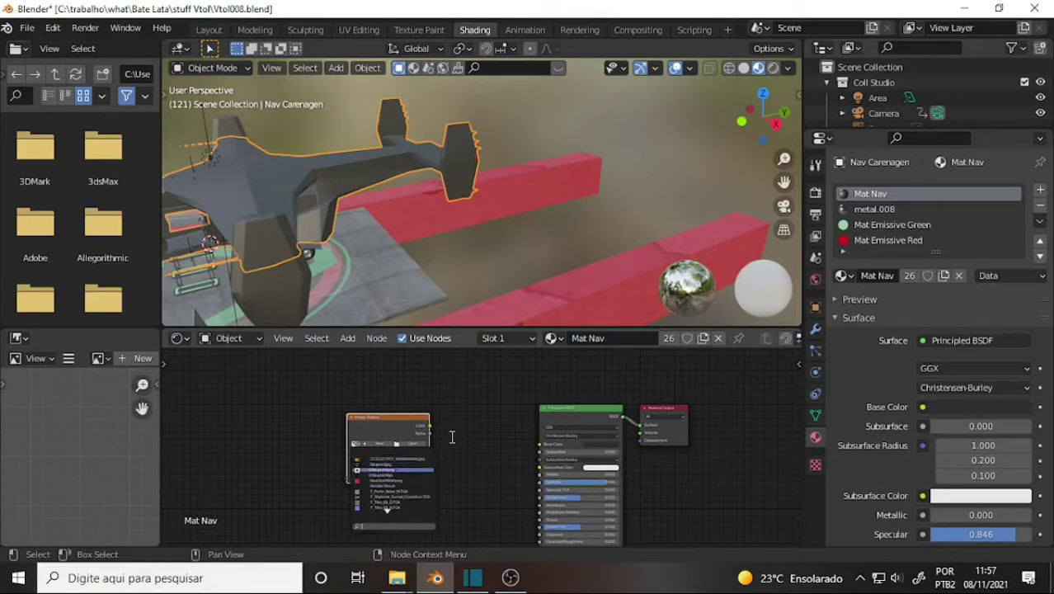
key("Escape")
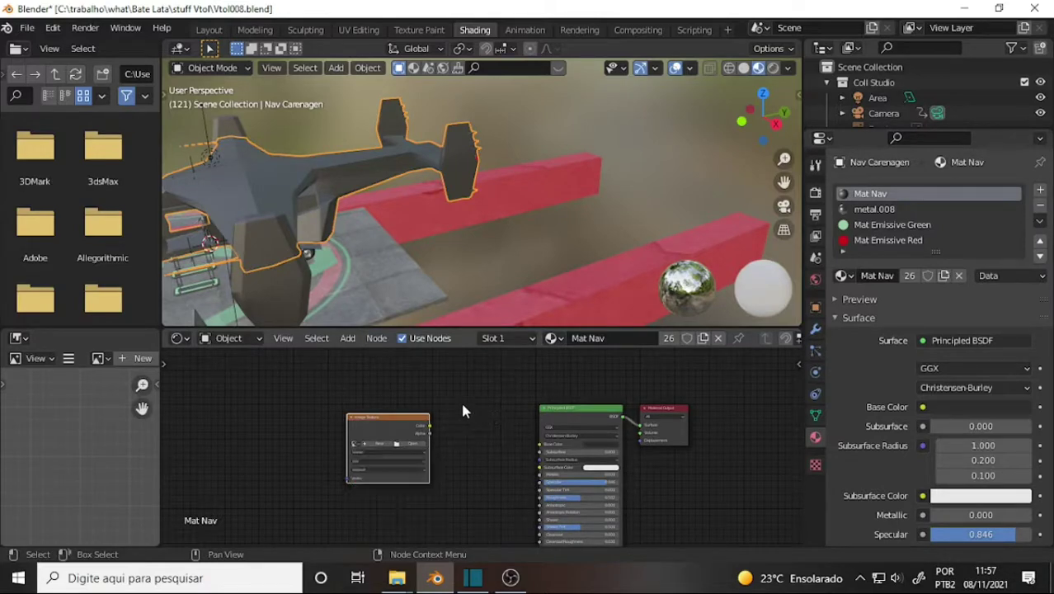
mouse_move(459, 399)
middle_mouse_down("ctrl")
mouse_move(568, 399)
mouse_move(574, 388)
middle_mouse_up("ctrl")
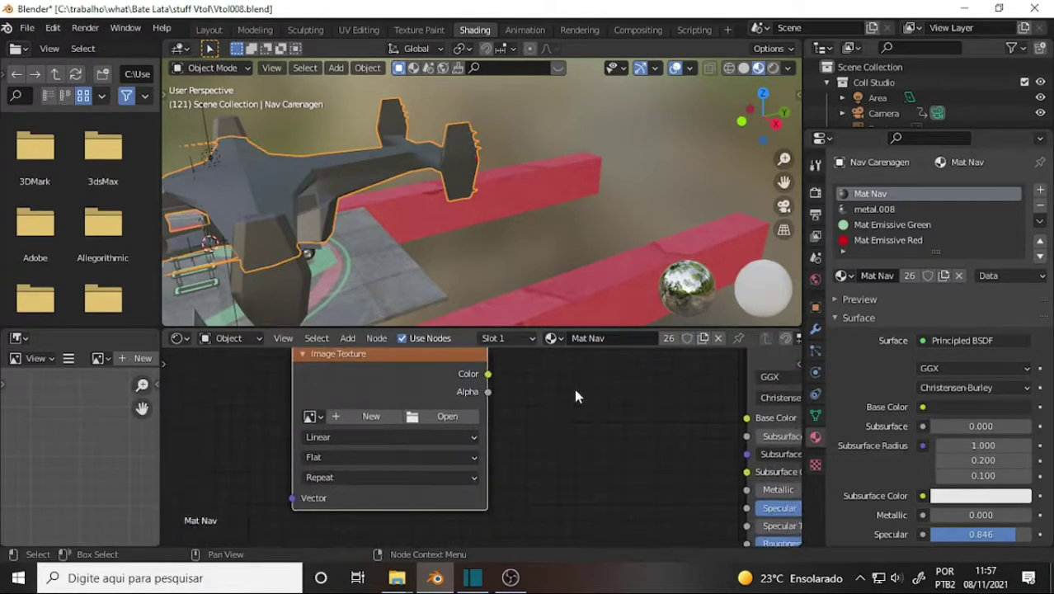
Assign the Untitled UV grid image to the node and connect its Color to Base Color.
left_click(309, 417)
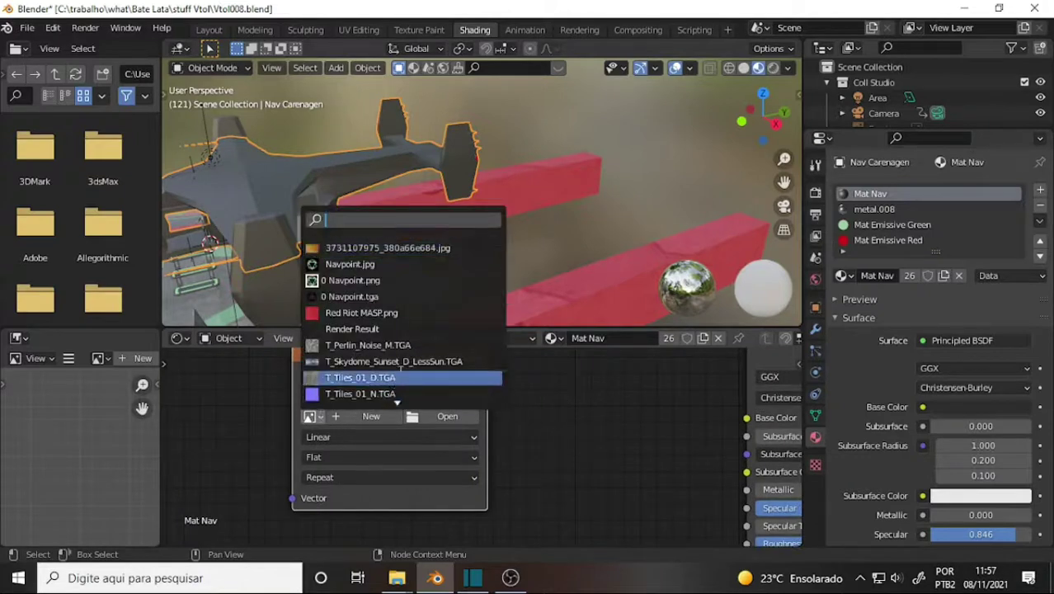
scroll(386, 346, "down", 7)
scroll(386, 347, "down", 1)
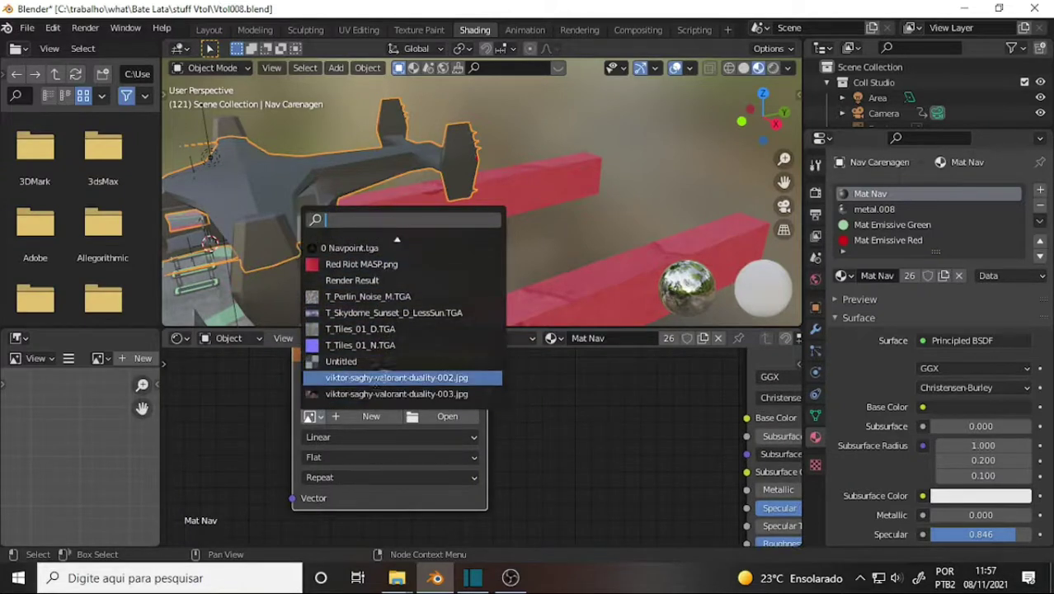
left_click(380, 360)
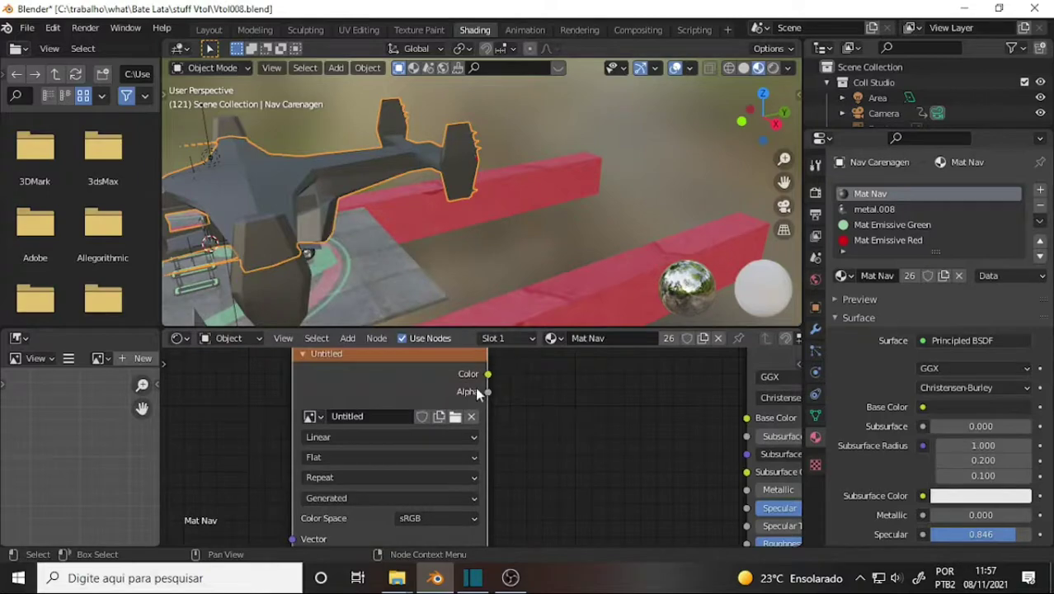
left_click_drag(488, 374, 746, 417)
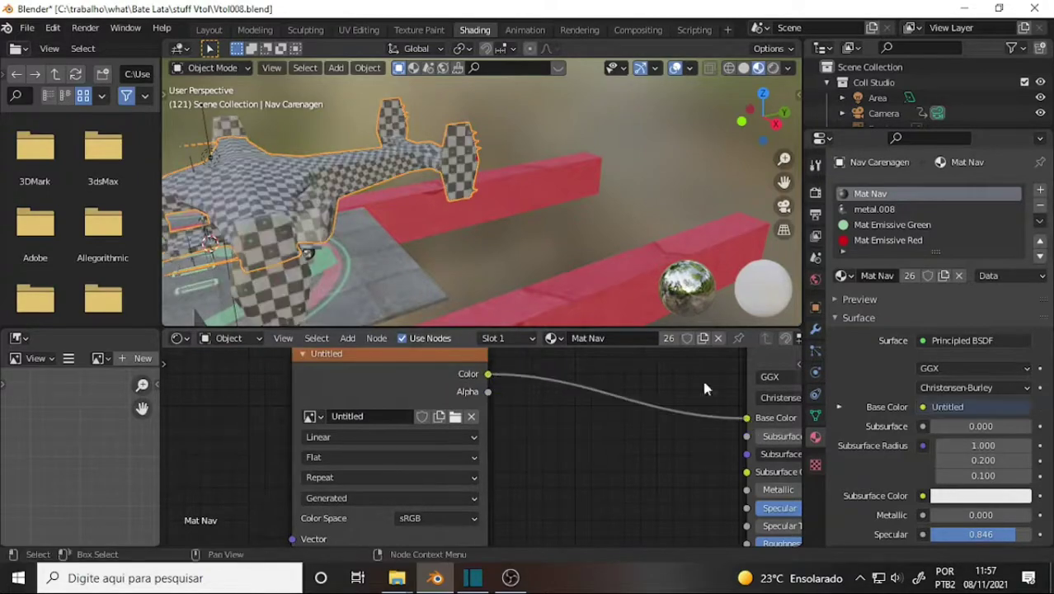
scroll(489, 188, "up", 3)
mouse_move(489, 189)
middle_mouse_down()
mouse_move(553, 158)
mouse_move(518, 166)
mouse_move(474, 155)
mouse_move(416, 186)
middle_mouse_up()
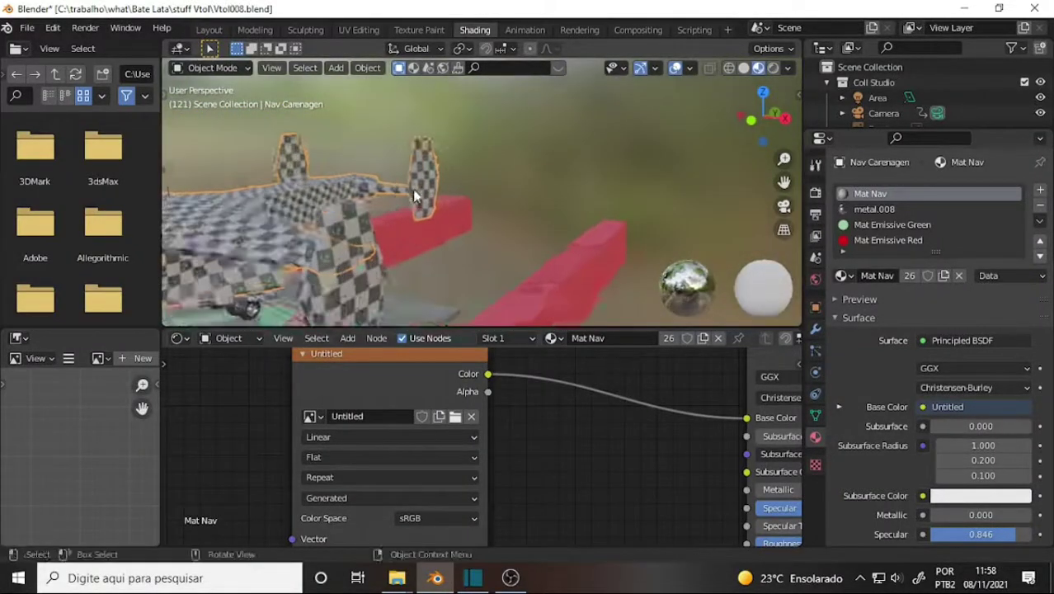
scroll(459, 187, "up", 2)
left_click_drag(784, 182, 785, 183)
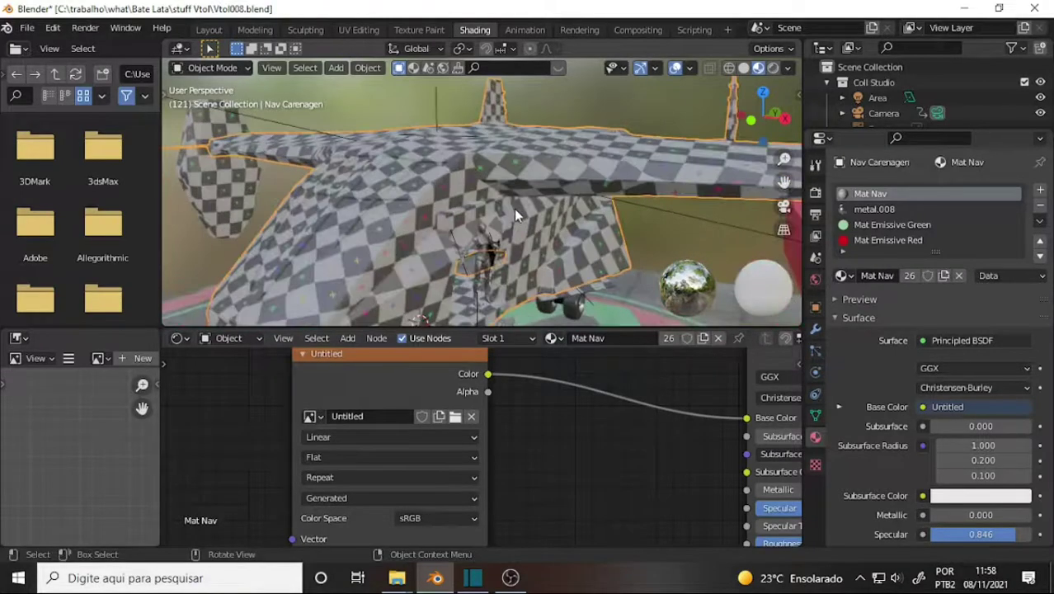
mouse_move(514, 208)
middle_mouse_down()
mouse_move(588, 187)
mouse_move(489, 146)
mouse_move(476, 213)
mouse_move(510, 182)
mouse_move(505, 203)
middle_mouse_up()
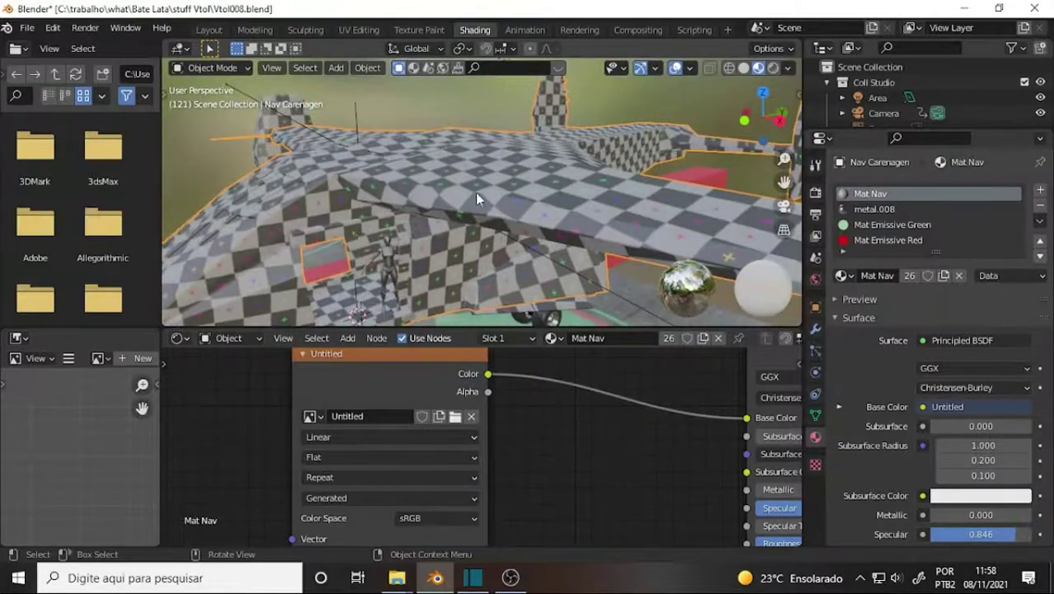
mouse_move(646, 207)
middle_mouse_down()
mouse_move(408, 181)
mouse_move(446, 185)
mouse_move(426, 202)
mouse_move(512, 213)
middle_mouse_up()
scroll(446, 192, "up", 3)
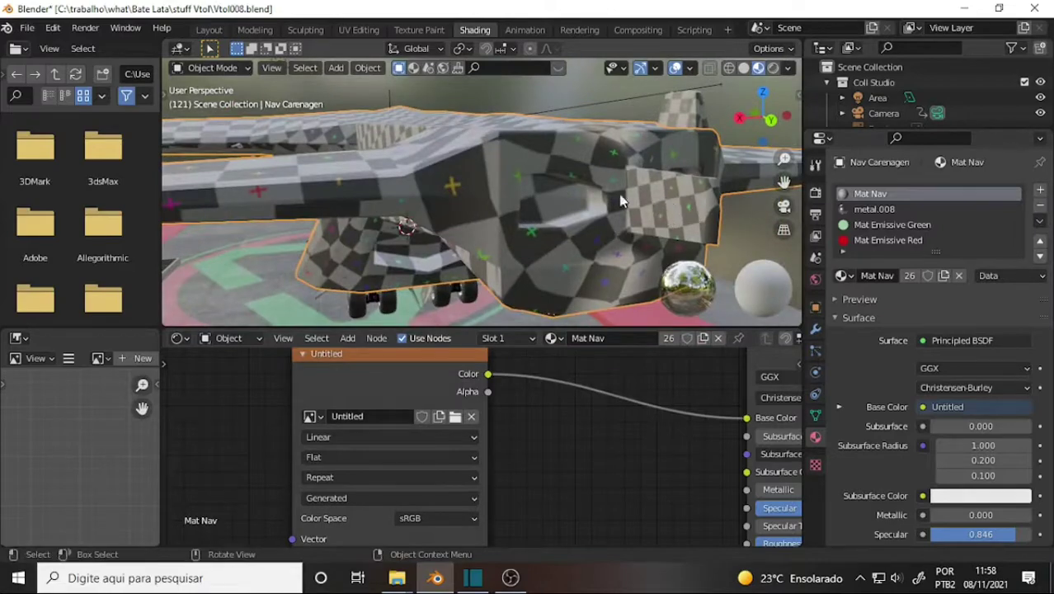
scroll(561, 196, "down", 3)
mouse_move(561, 196)
middle_mouse_down()
mouse_move(563, 238)
mouse_move(597, 233)
mouse_move(609, 204)
mouse_move(649, 202)
mouse_move(384, 122)
middle_mouse_up()
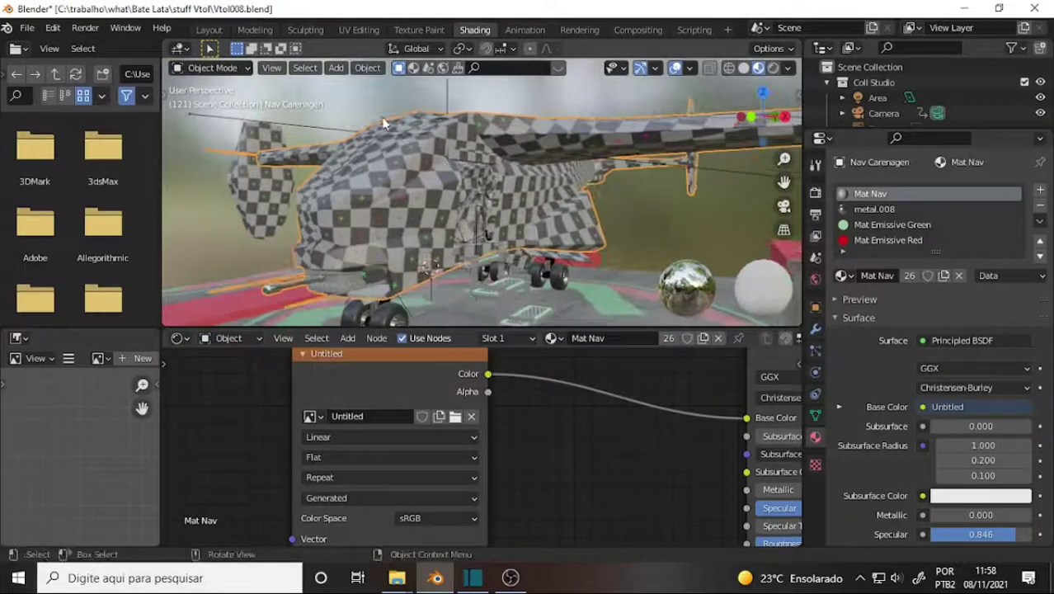
middle_click_drag(435, 244, 450, 221)
mouse_move(536, 205)
middle_mouse_down()
mouse_move(451, 205)
mouse_move(501, 212)
middle_mouse_up()
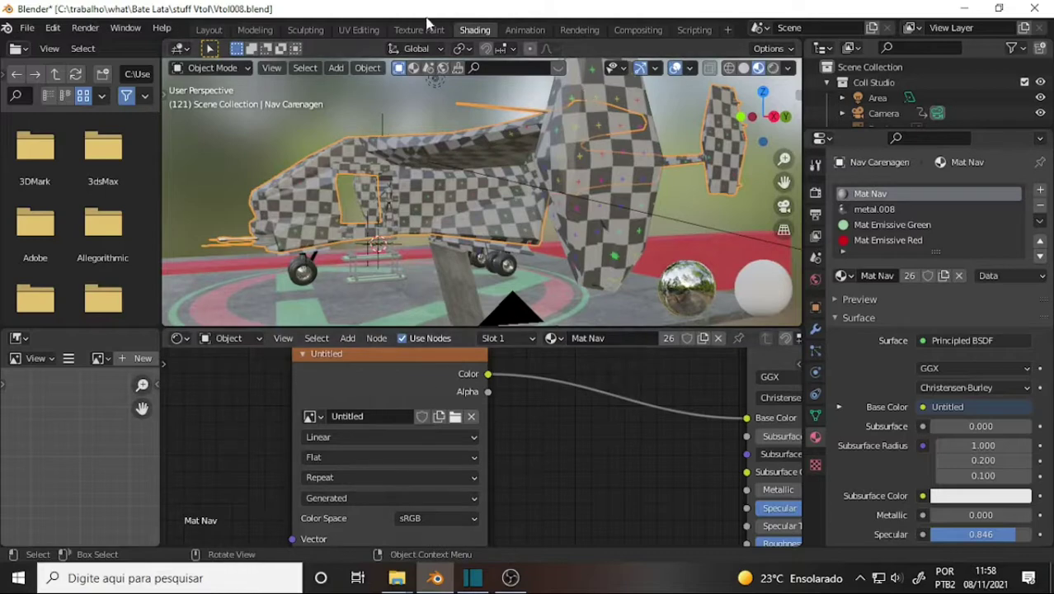
Rotate the fuselage's whole UV layout about 40° in UV Editing, then clear the mesh selection.
left_click(359, 29)
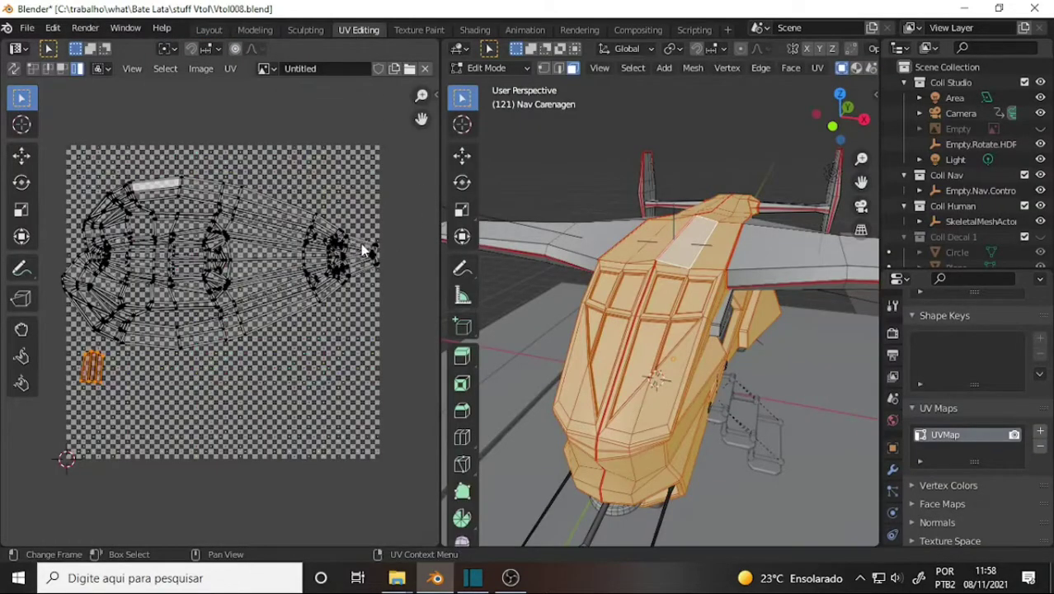
key("a")
key("r")
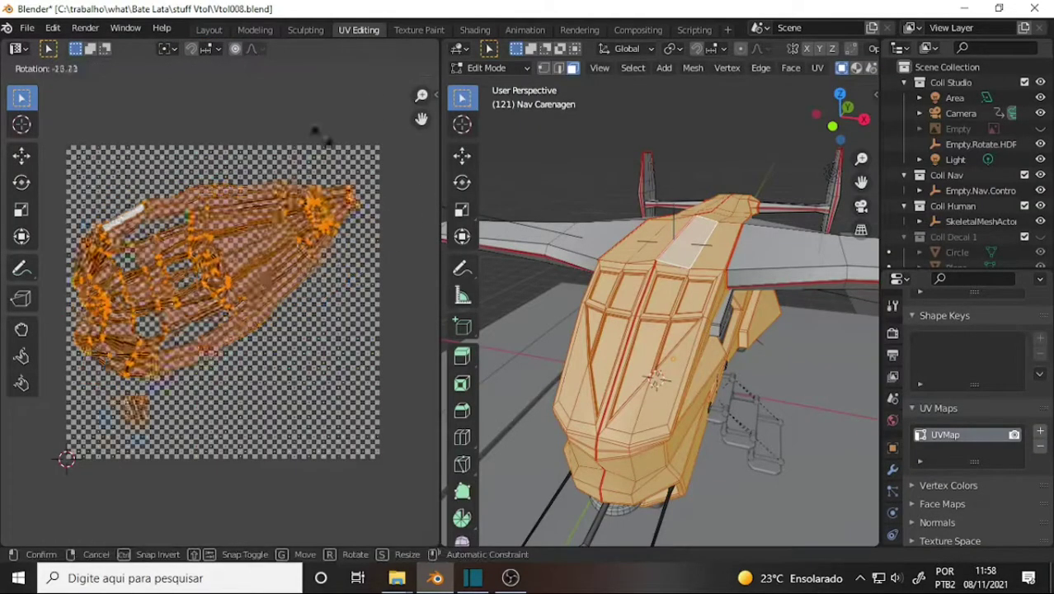
left_click(285, 118)
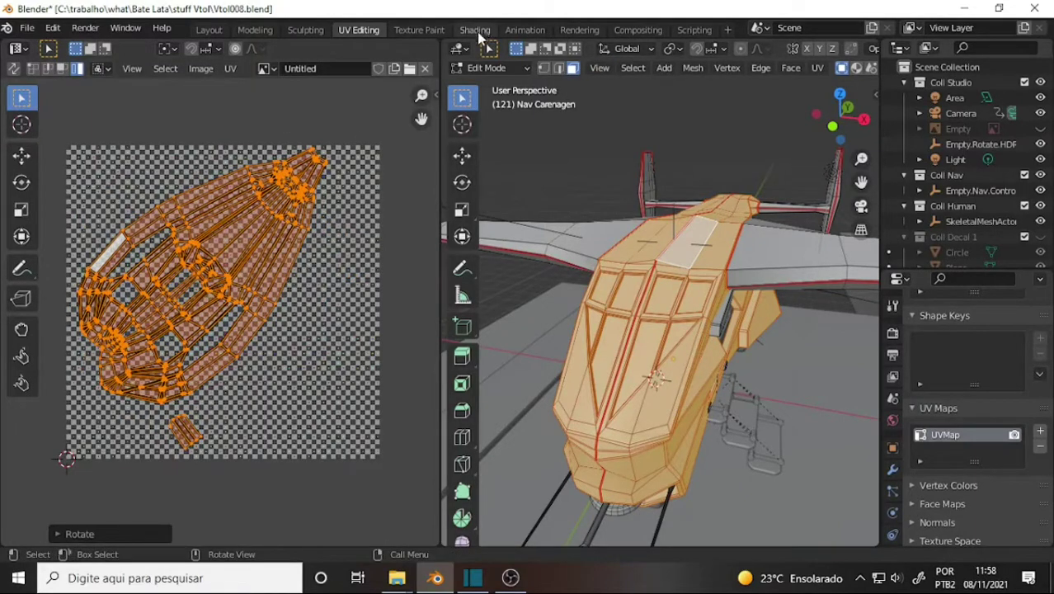
left_click(565, 148)
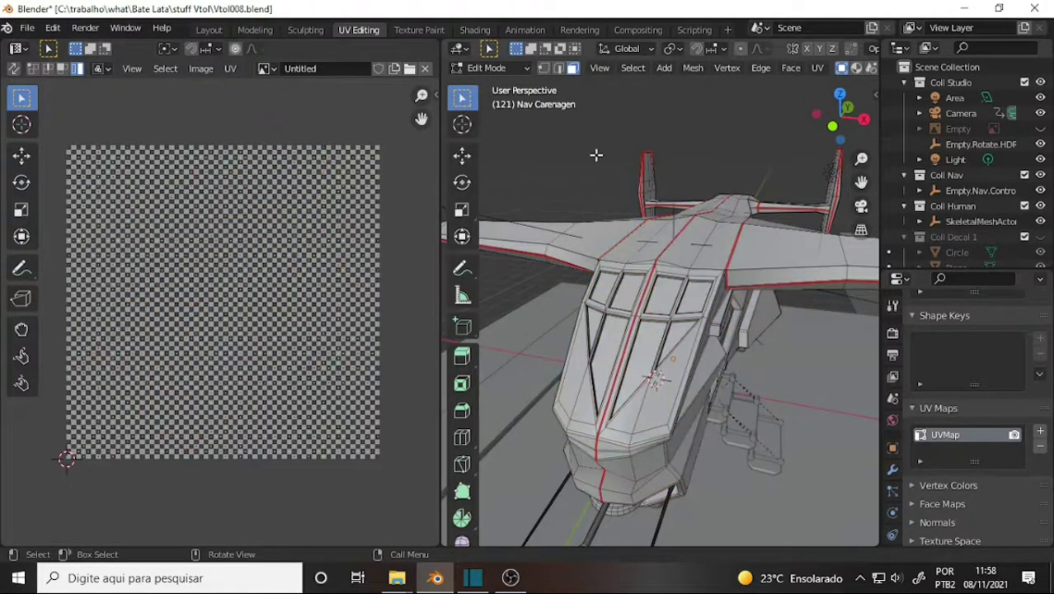
left_click(486, 68)
Return to Object Mode with Material Preview shading, viewing under the wing and the tail.
left_click(501, 86)
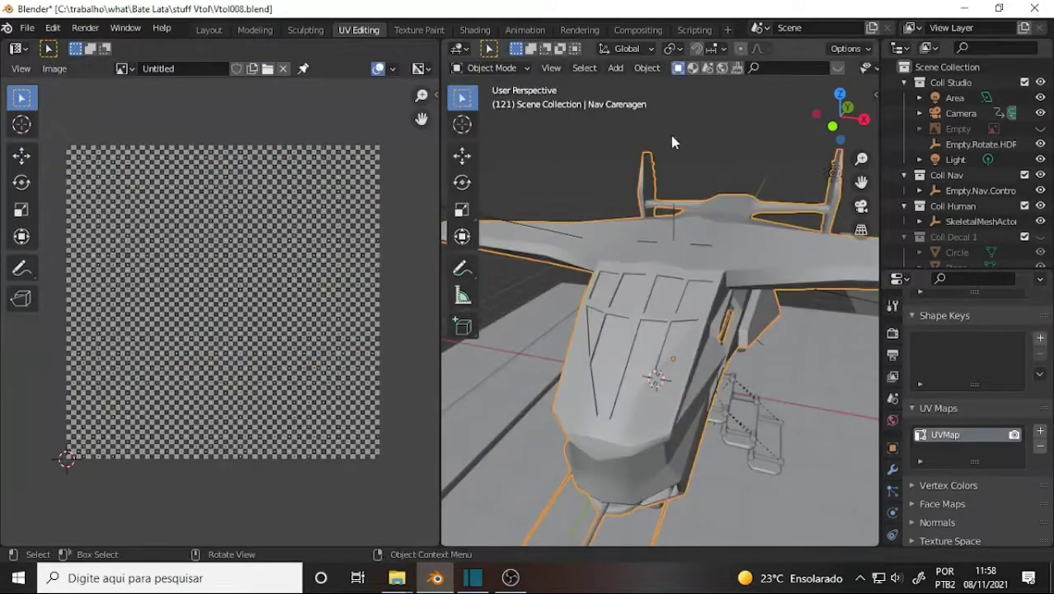
key("z")
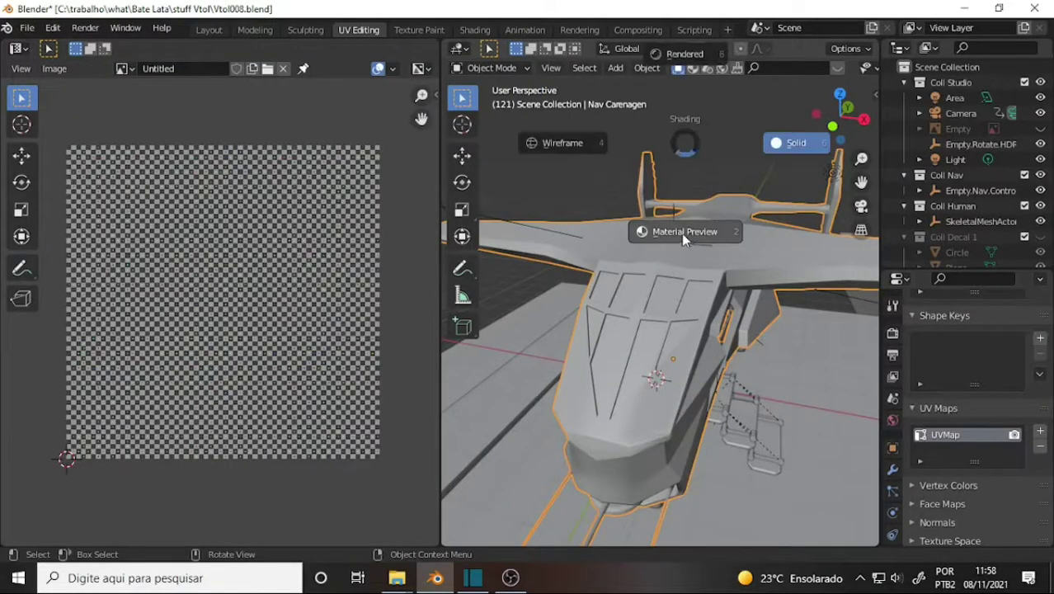
left_click(681, 234)
middle_click_drag(722, 144, 638, 220)
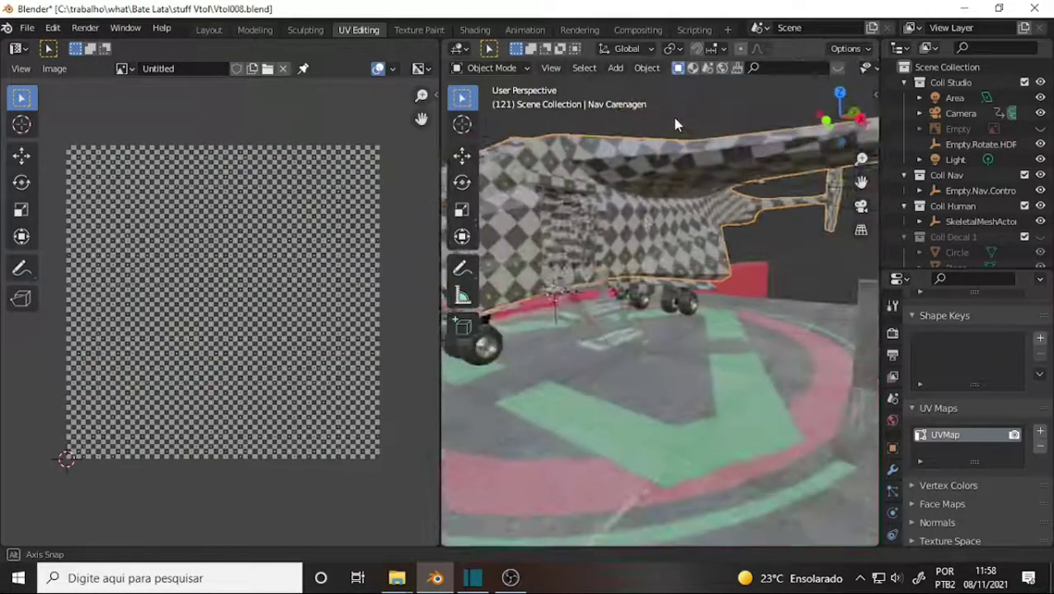
scroll(696, 204, "down", 5)
scroll(696, 205, "up", 5)
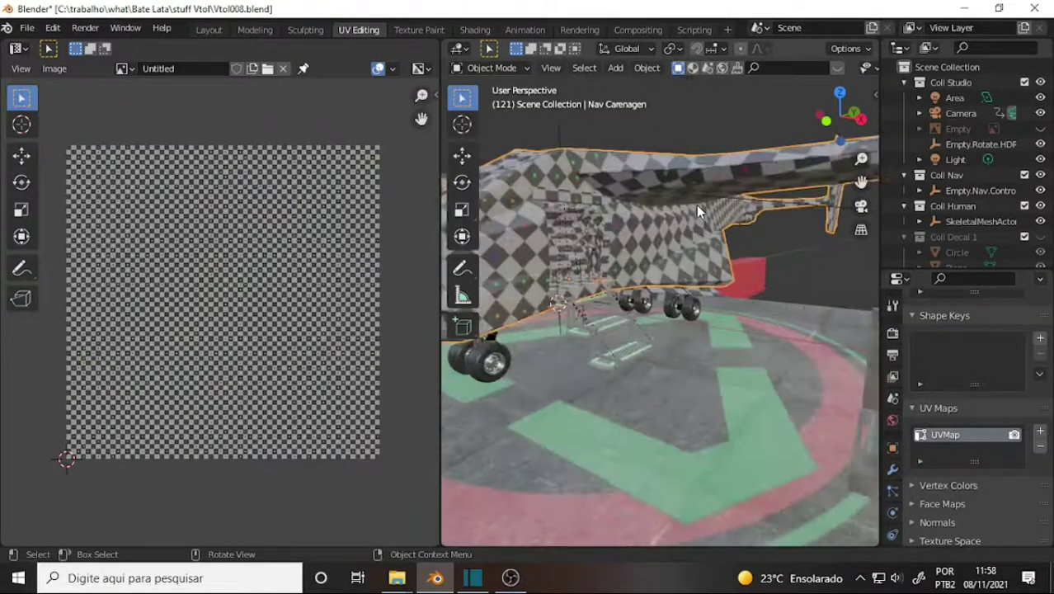
mouse_move(697, 205)
middle_mouse_down()
mouse_move(597, 231)
mouse_move(782, 223)
mouse_move(726, 247)
middle_mouse_up()
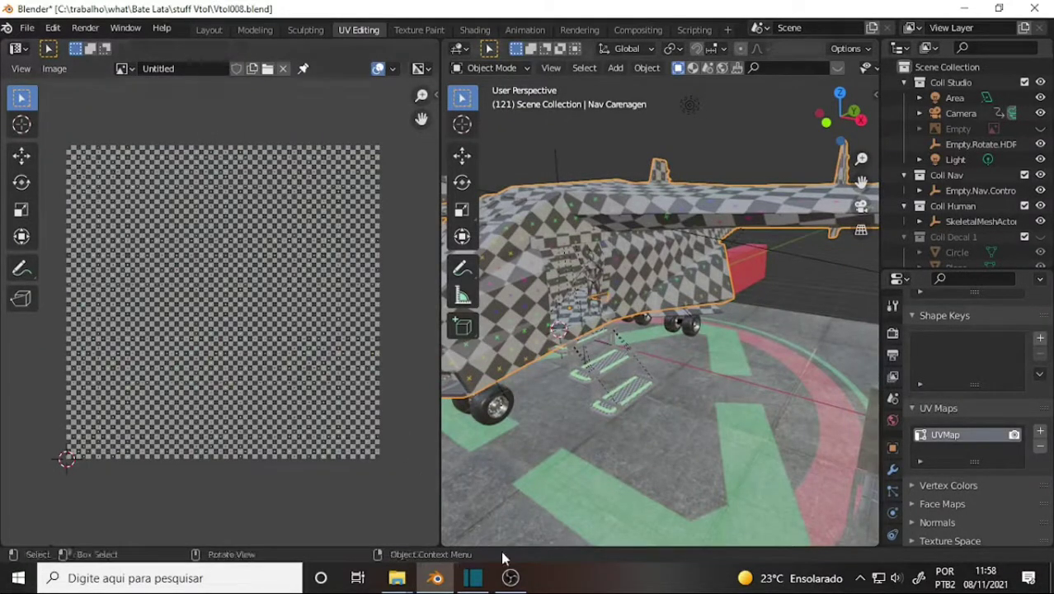
Orbit and zoom around the checker-textured aircraft, then select the left engine turbine.
left_click(511, 578)
left_click(511, 578)
scroll(616, 276, "up", 3)
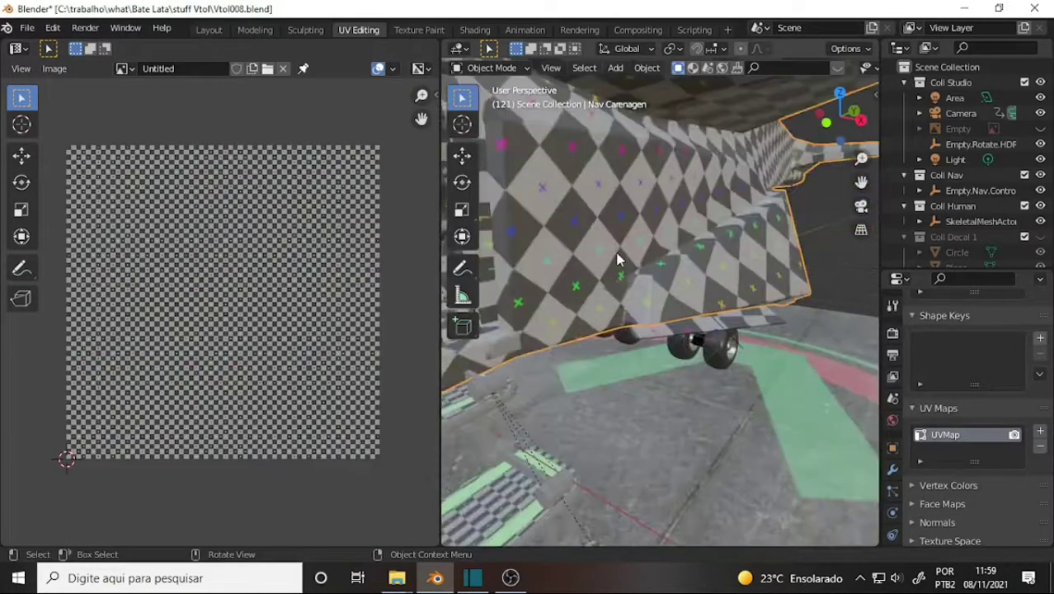
scroll(617, 259, "down", 3)
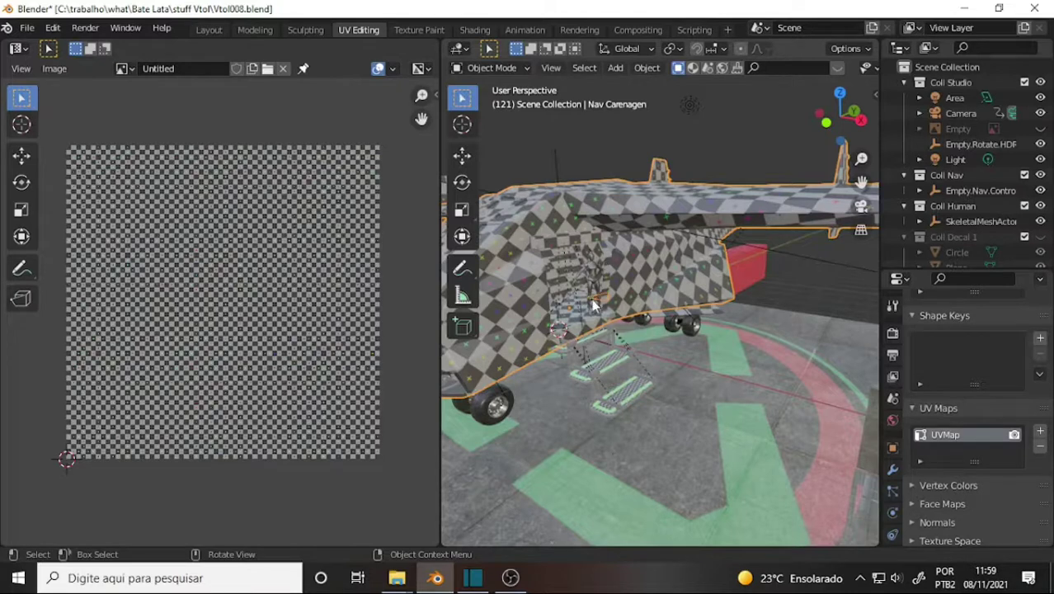
scroll(666, 384, "down", 4)
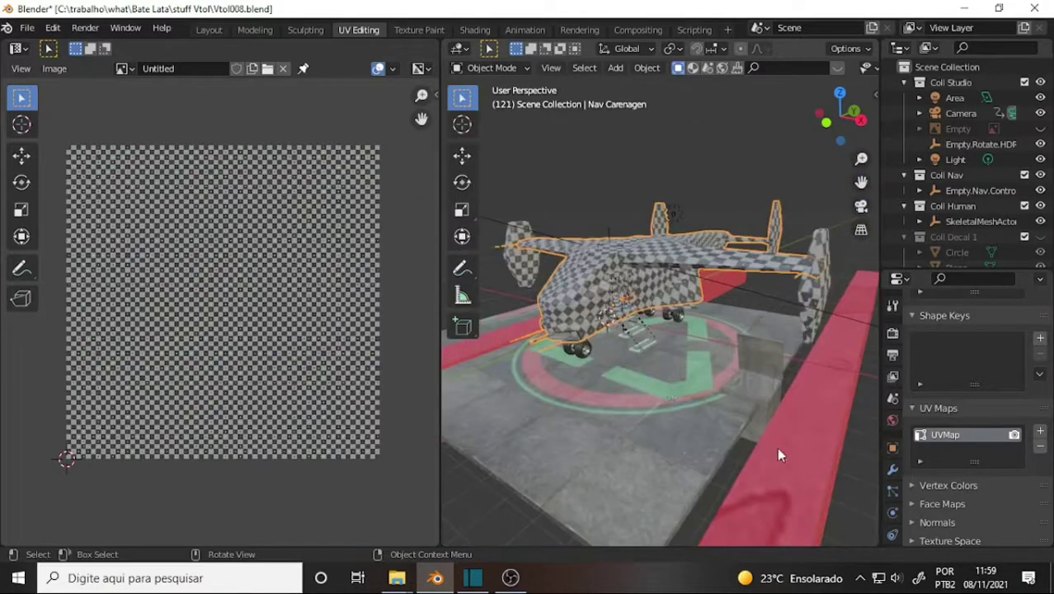
scroll(674, 341, "up", 5)
mouse_move(675, 341)
middle_mouse_down()
mouse_move(611, 310)
mouse_move(720, 338)
mouse_move(668, 322)
mouse_move(630, 340)
mouse_move(671, 313)
mouse_move(624, 348)
middle_mouse_up()
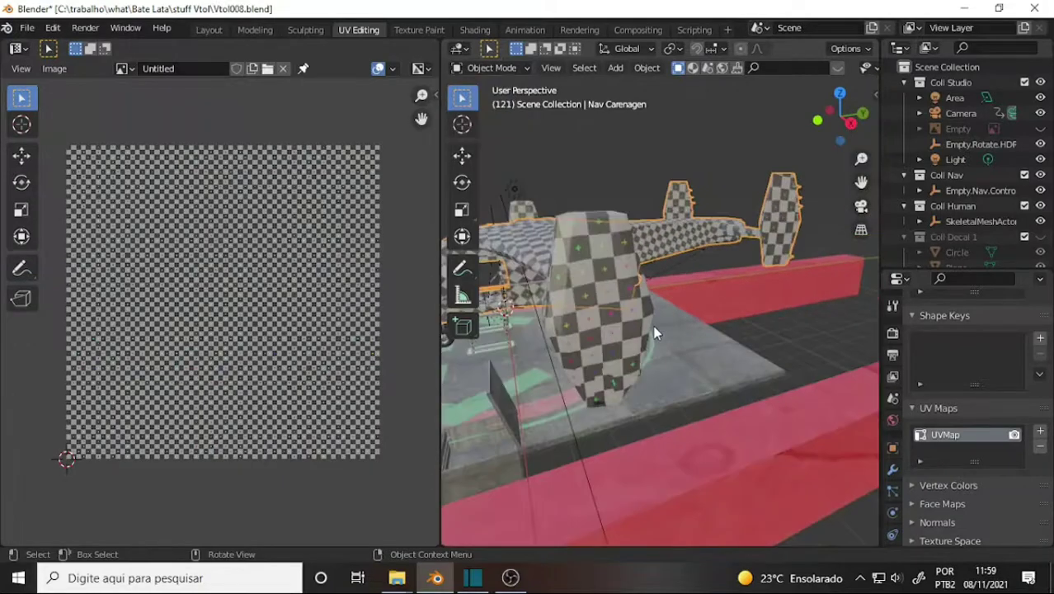
mouse_move(651, 323)
middle_mouse_down()
mouse_move(649, 303)
mouse_move(718, 305)
mouse_move(657, 301)
mouse_move(660, 311)
middle_mouse_up()
left_click(647, 234)
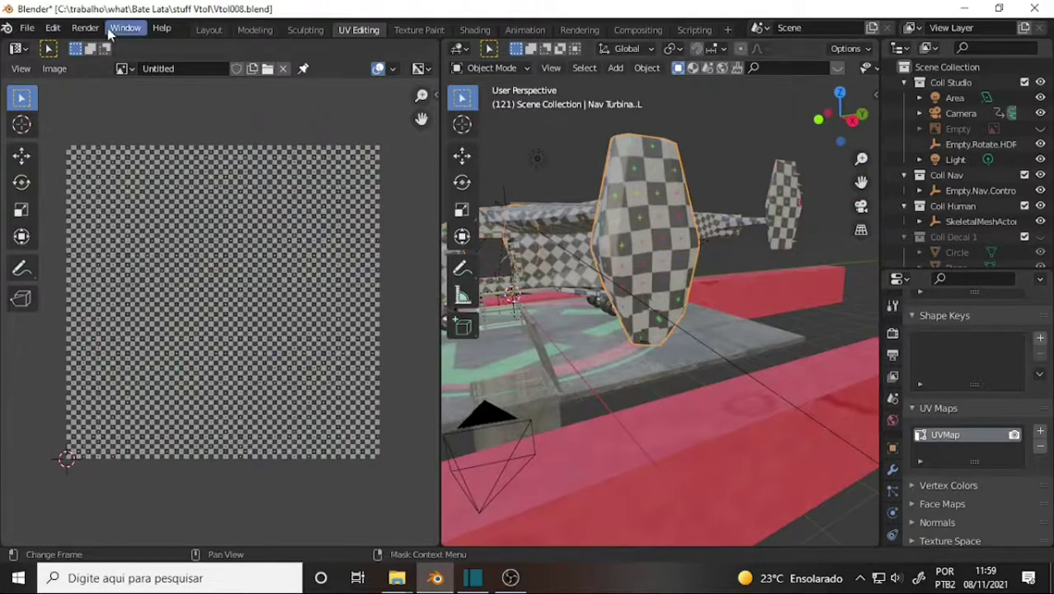
Open Vtol011.blend from recent files, discarding unsaved changes to Vtol008.blend.
left_click(27, 28)
mouse_move(62, 76)
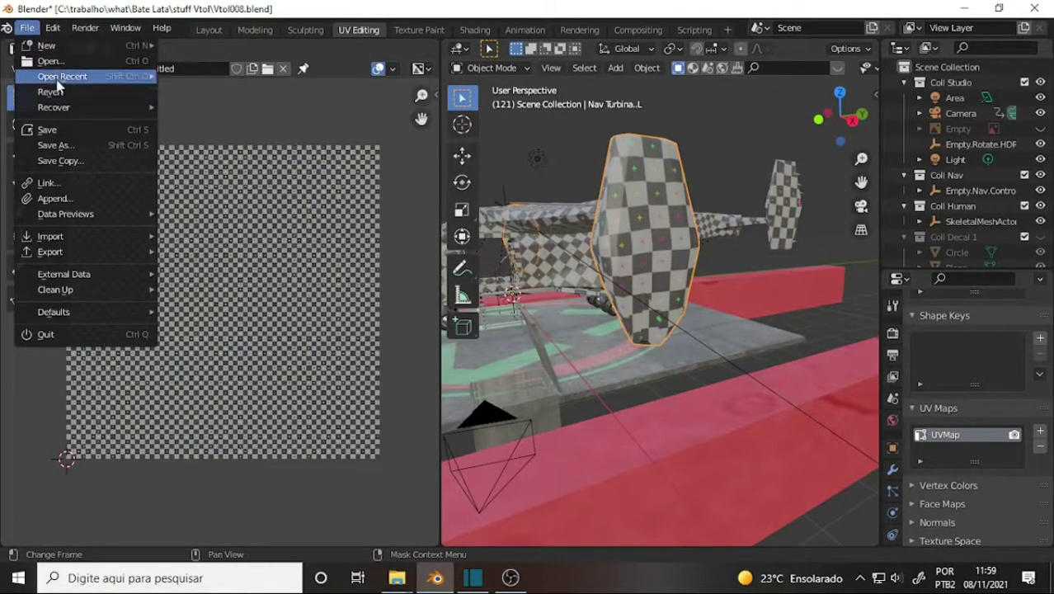
left_click(184, 92)
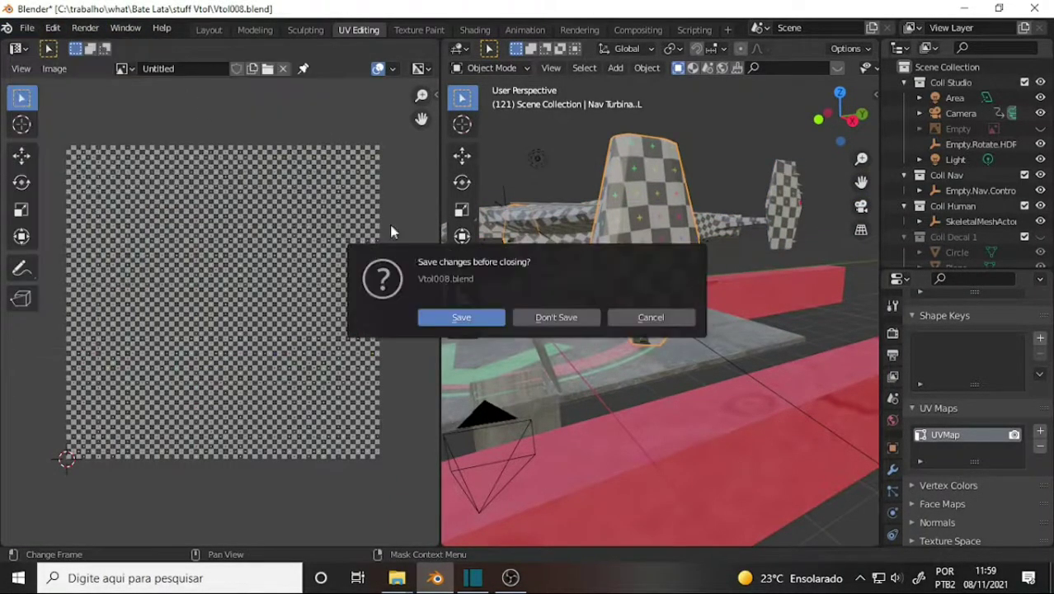
left_click(557, 318)
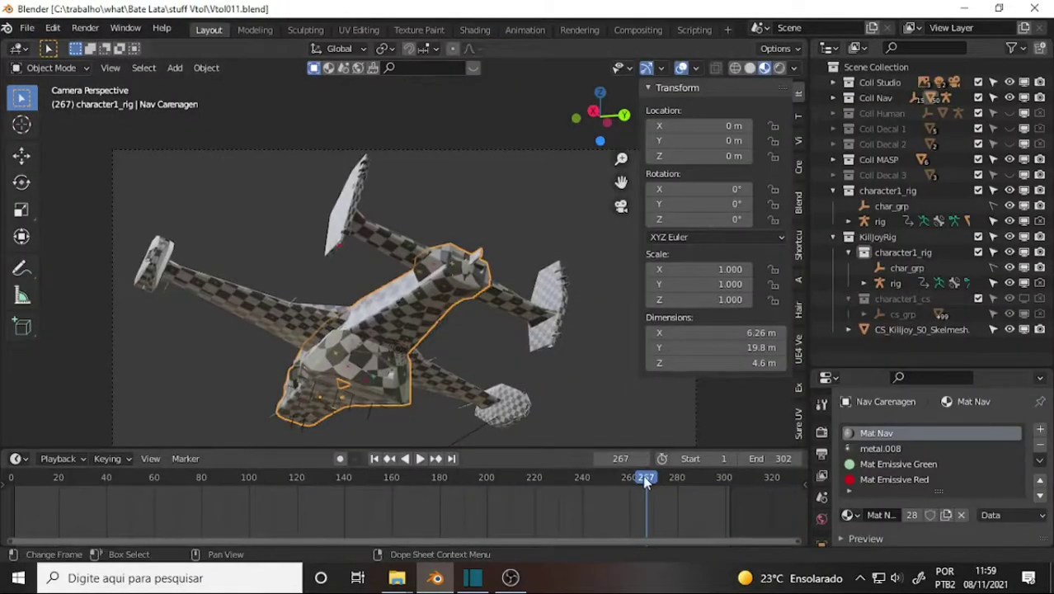
left_click(414, 458)
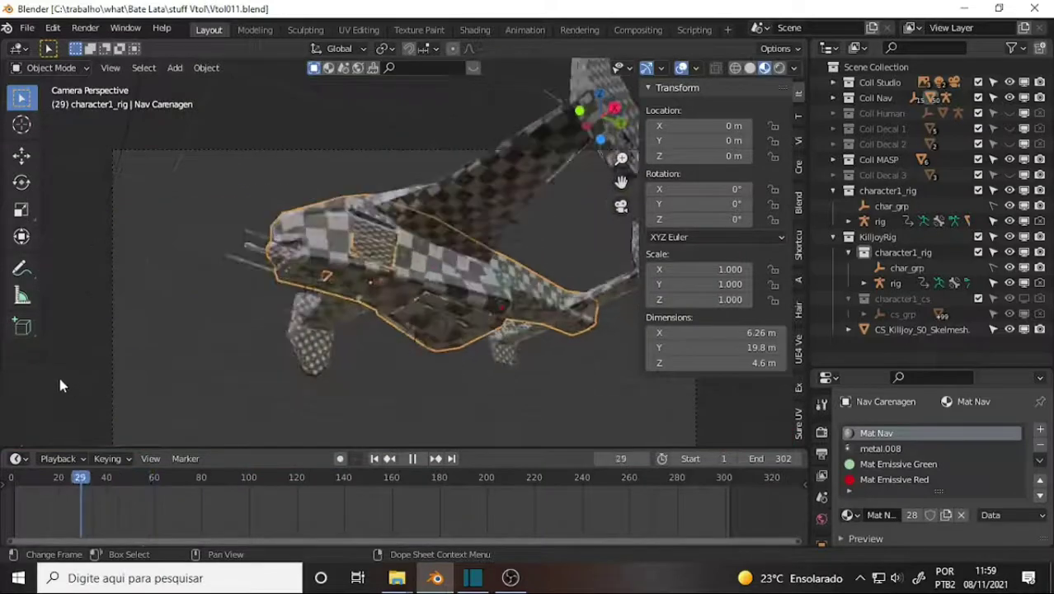
Select the left engine pod and play the animation from frame 1, jumping to frame 226 and scrubbing back.
key("Escape")
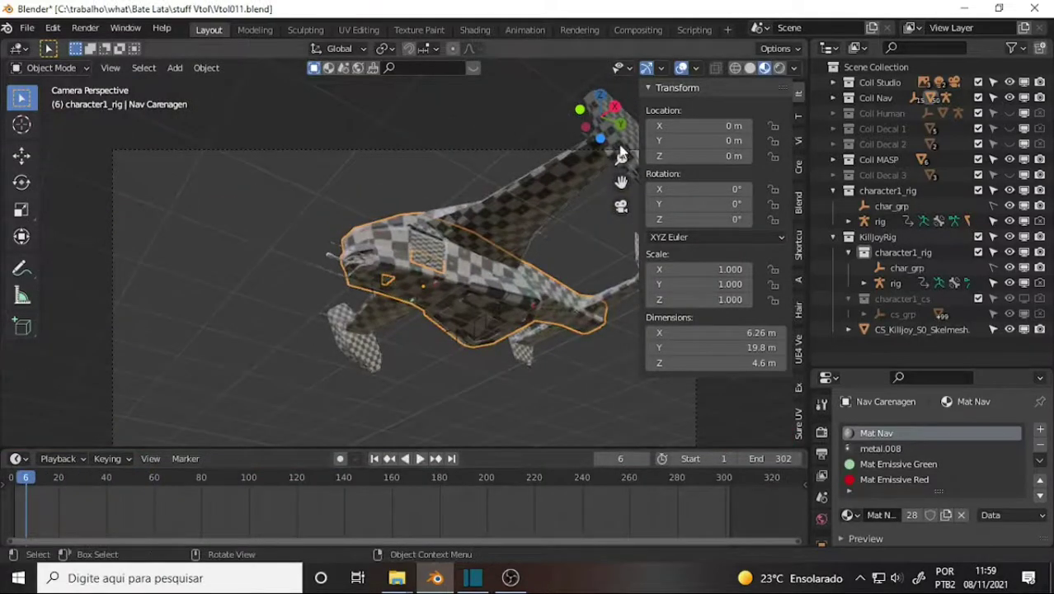
left_click(355, 336)
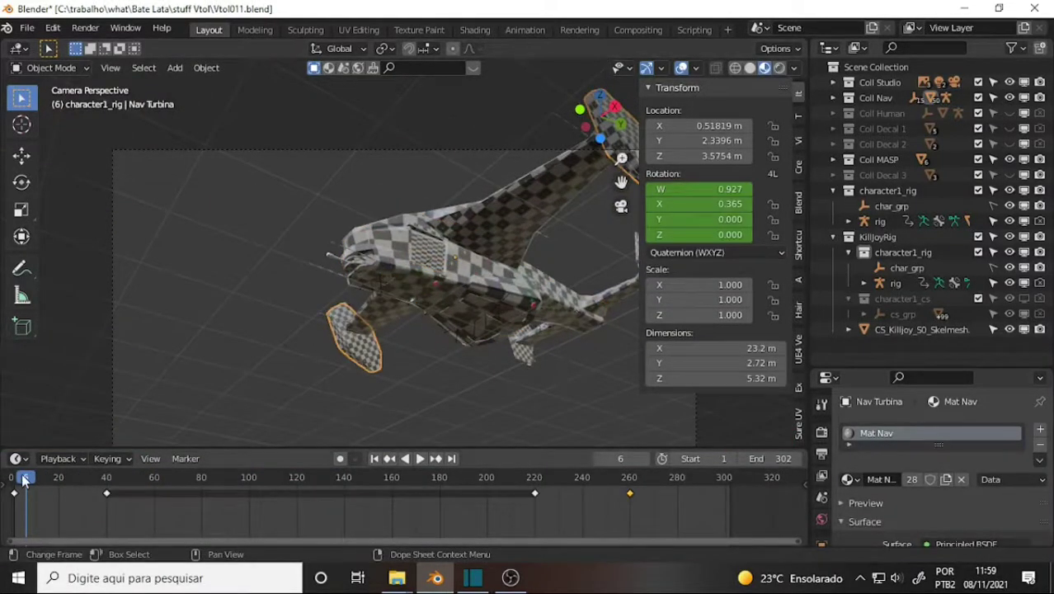
left_click_drag(25, 480, 9, 478)
key("space")
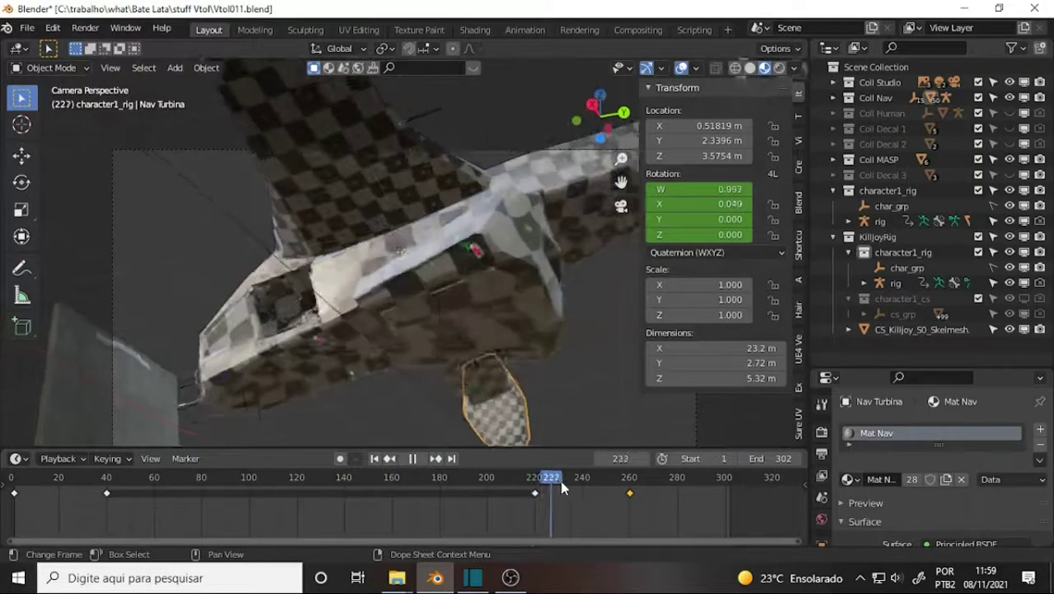
key("space")
left_click(552, 483)
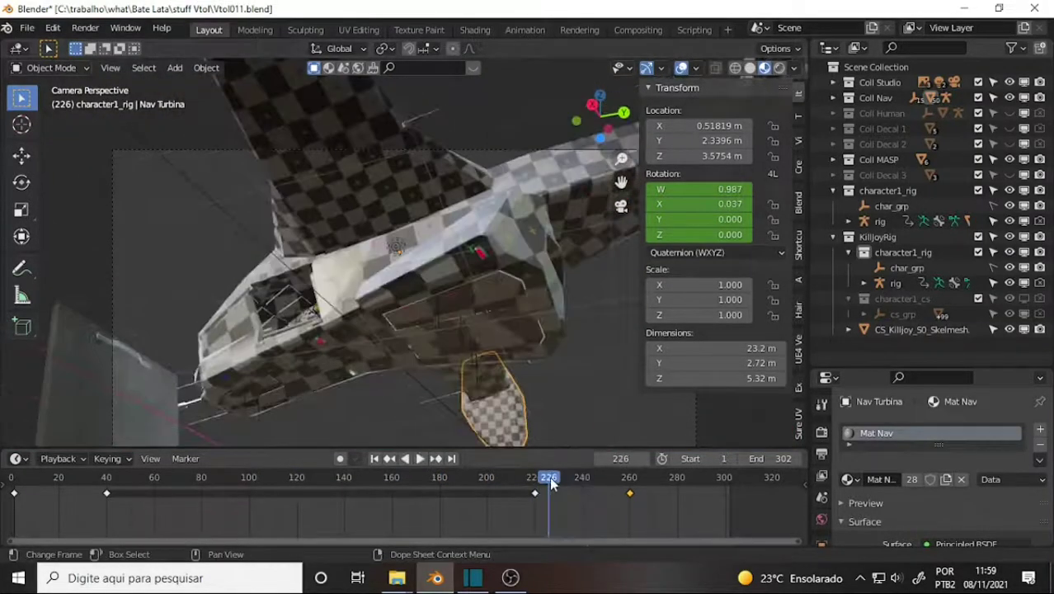
key("space")
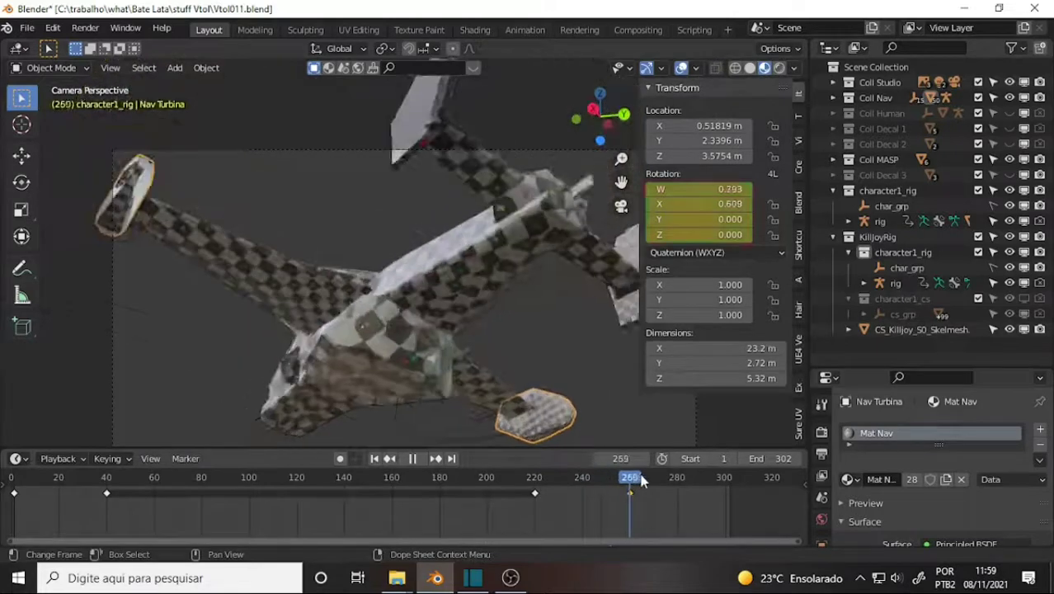
mouse_move(674, 485)
left_mouse_down()
mouse_move(574, 491)
mouse_move(600, 472)
mouse_move(476, 458)
left_mouse_up()
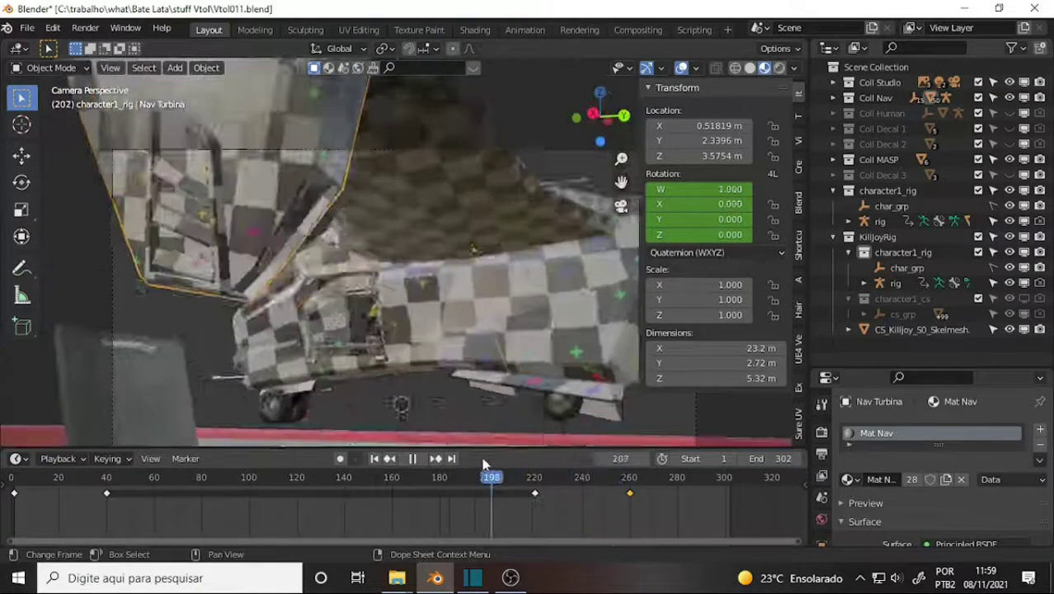